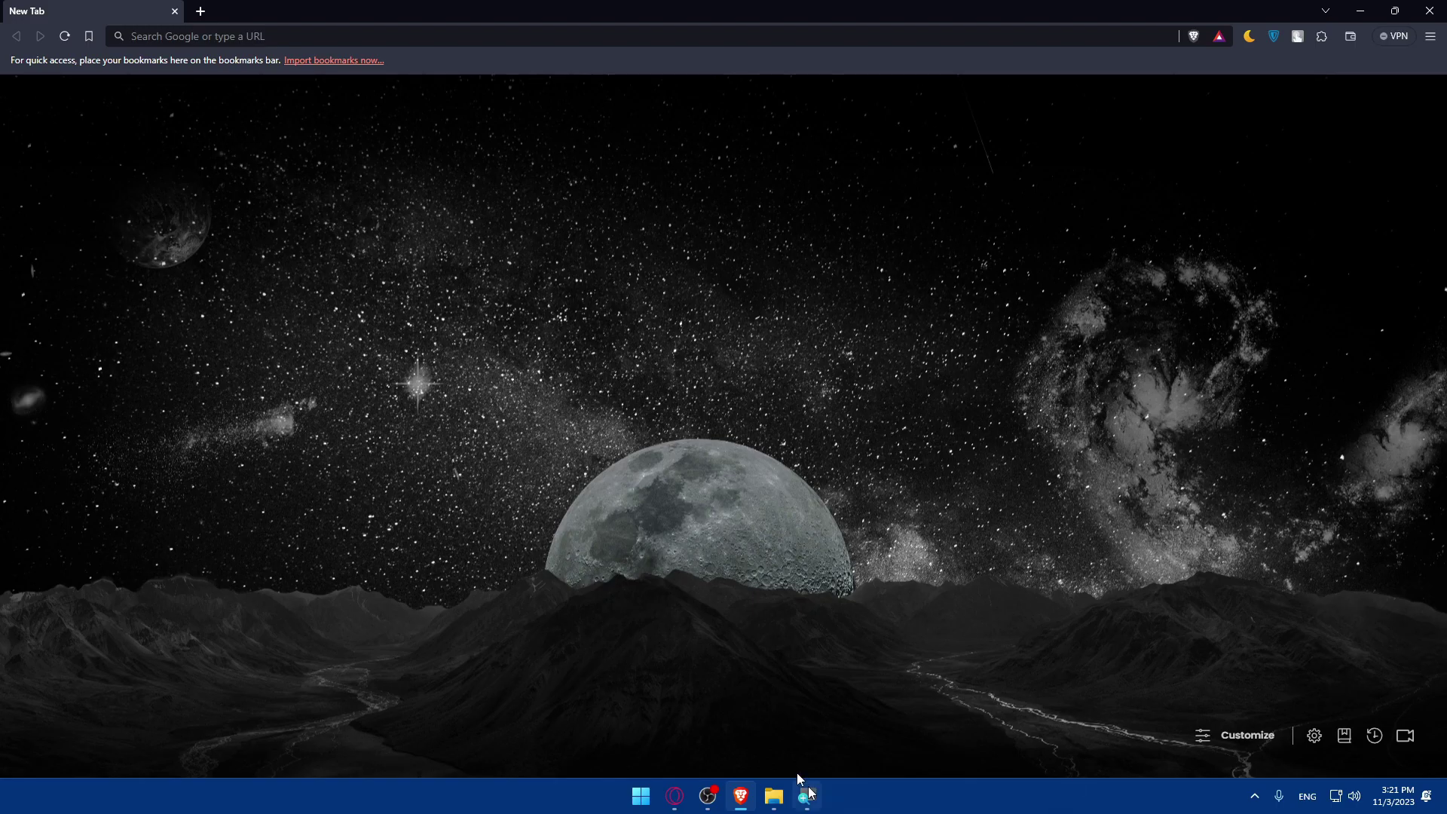
# Minimize and restore the Brave window to bring it back to the front.
pyautogui.click(741, 795)
pyautogui.click(741, 796)
pyautogui.click(741, 796)
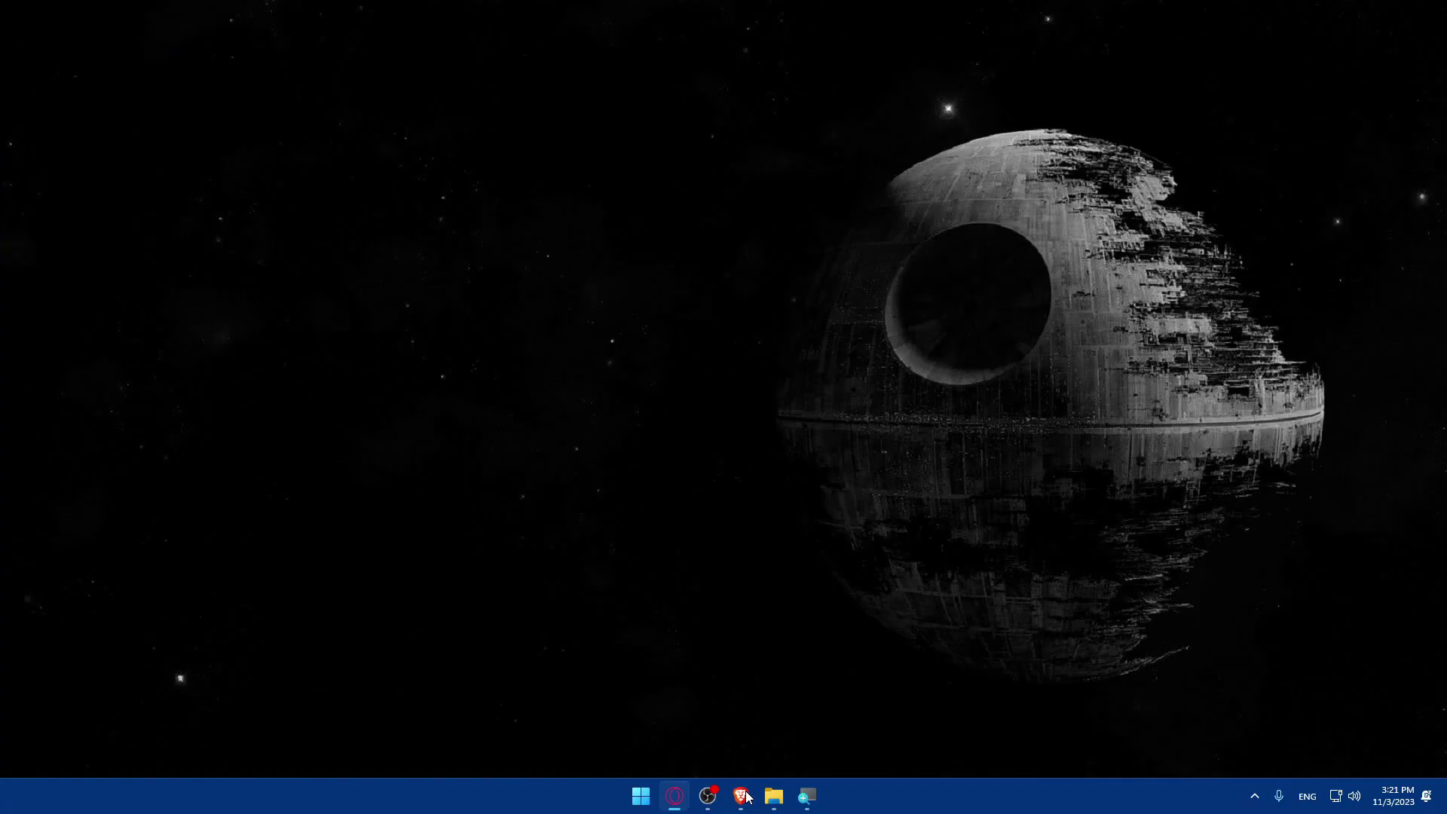
pyautogui.click(742, 793)
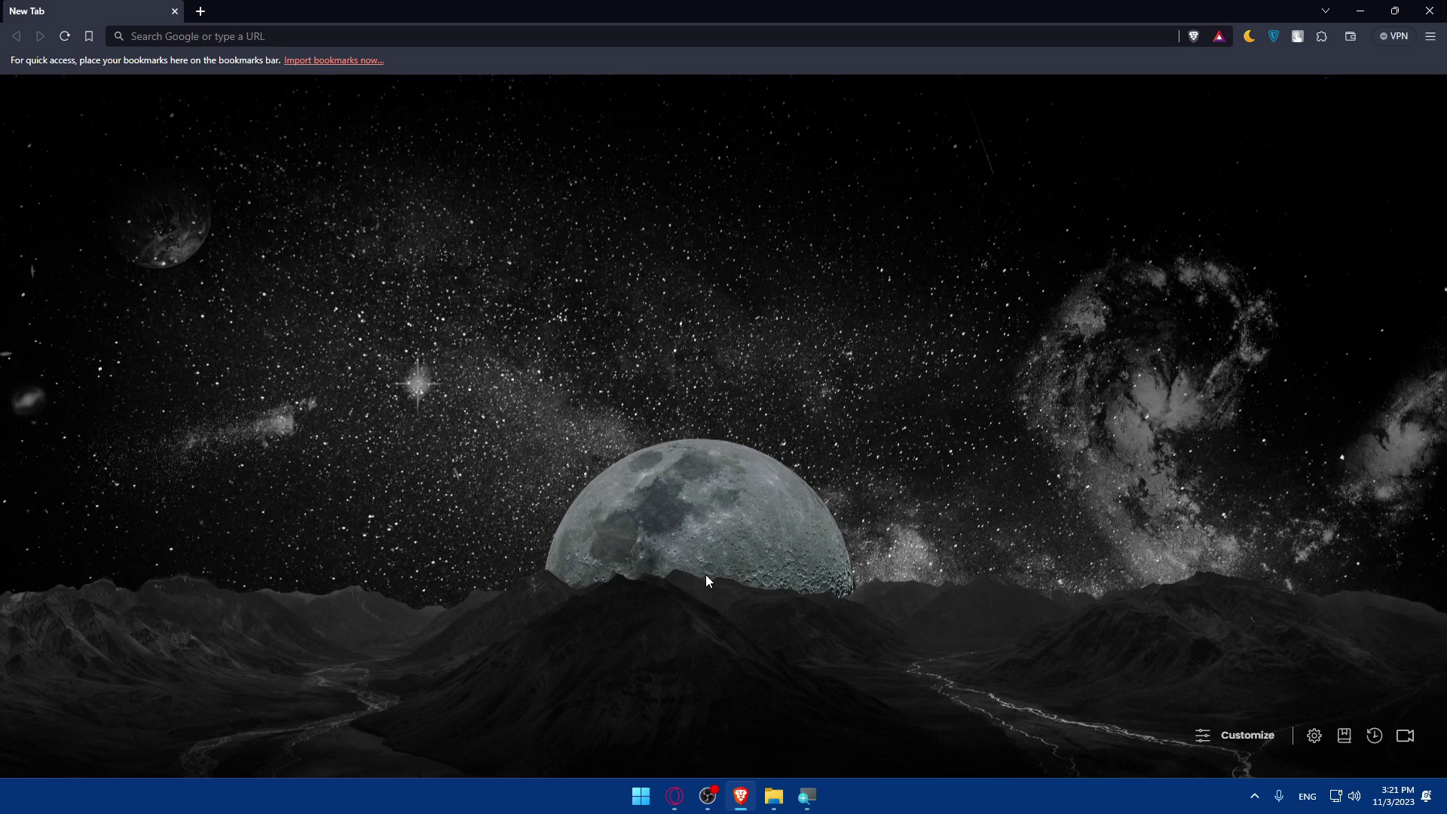
# Load chargeflow.io in the current Brave tab.
pyautogui.click(230, 36)
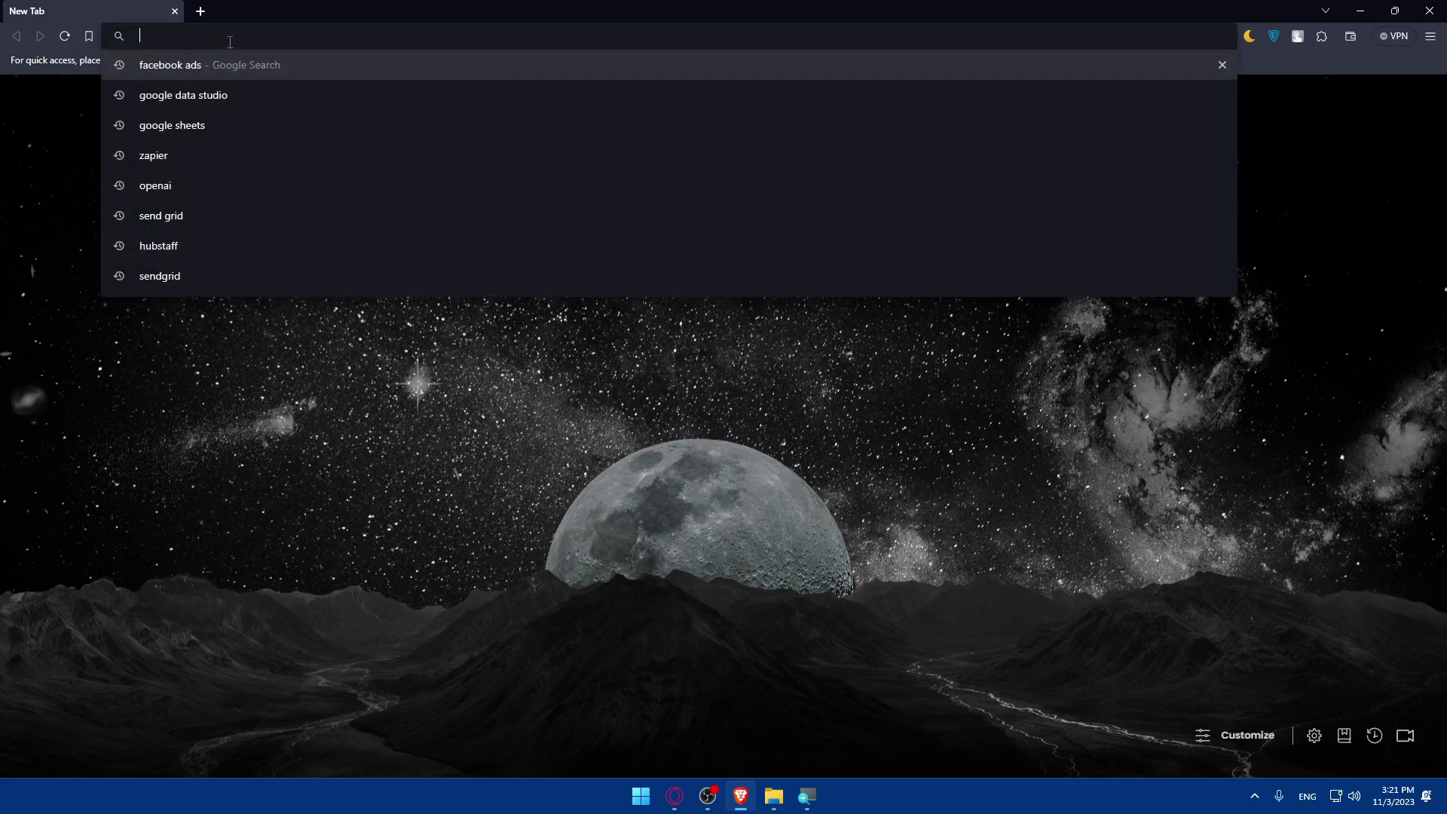
pyautogui.write('chargeflow.io')
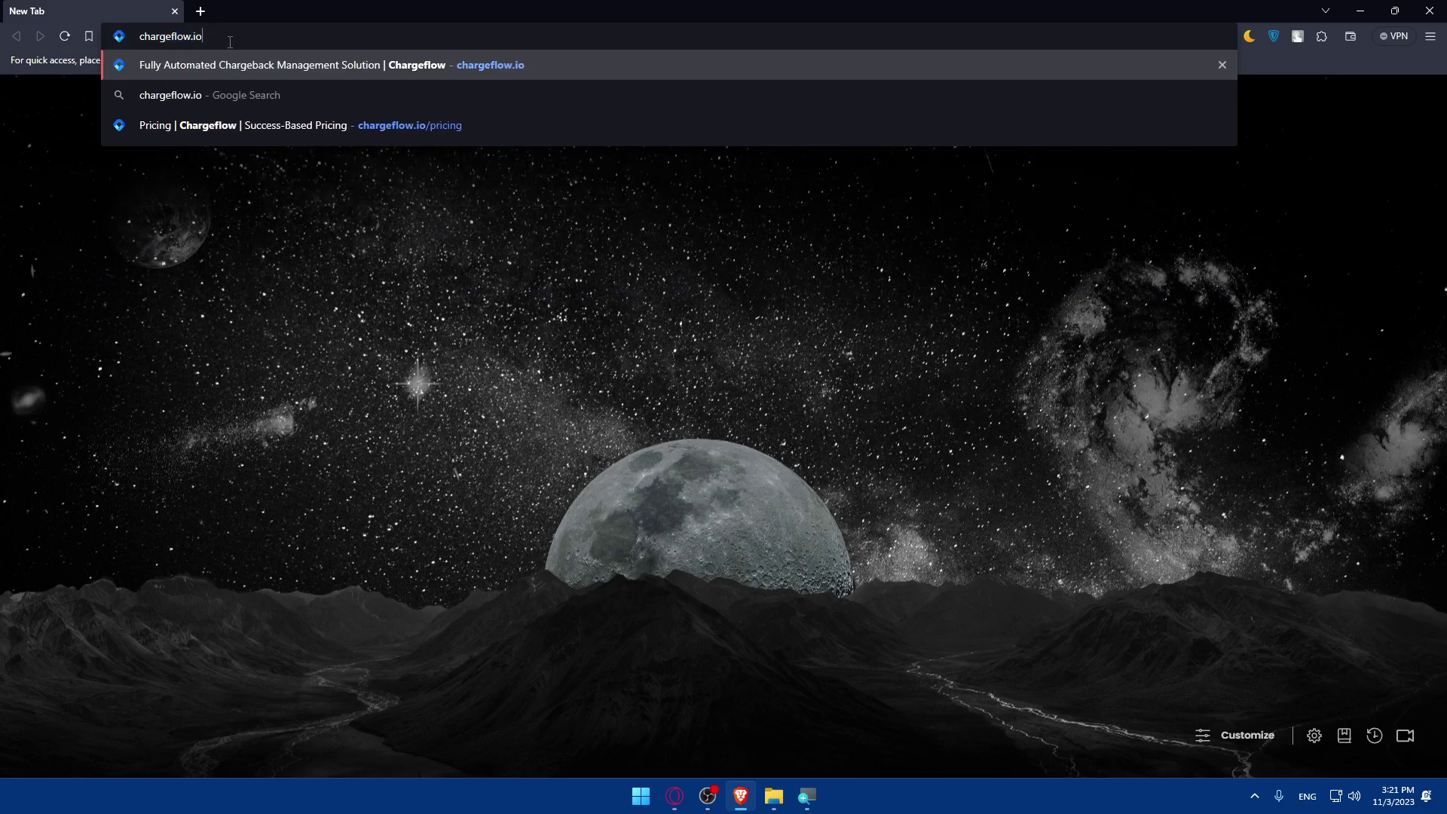
pyautogui.press('Return')
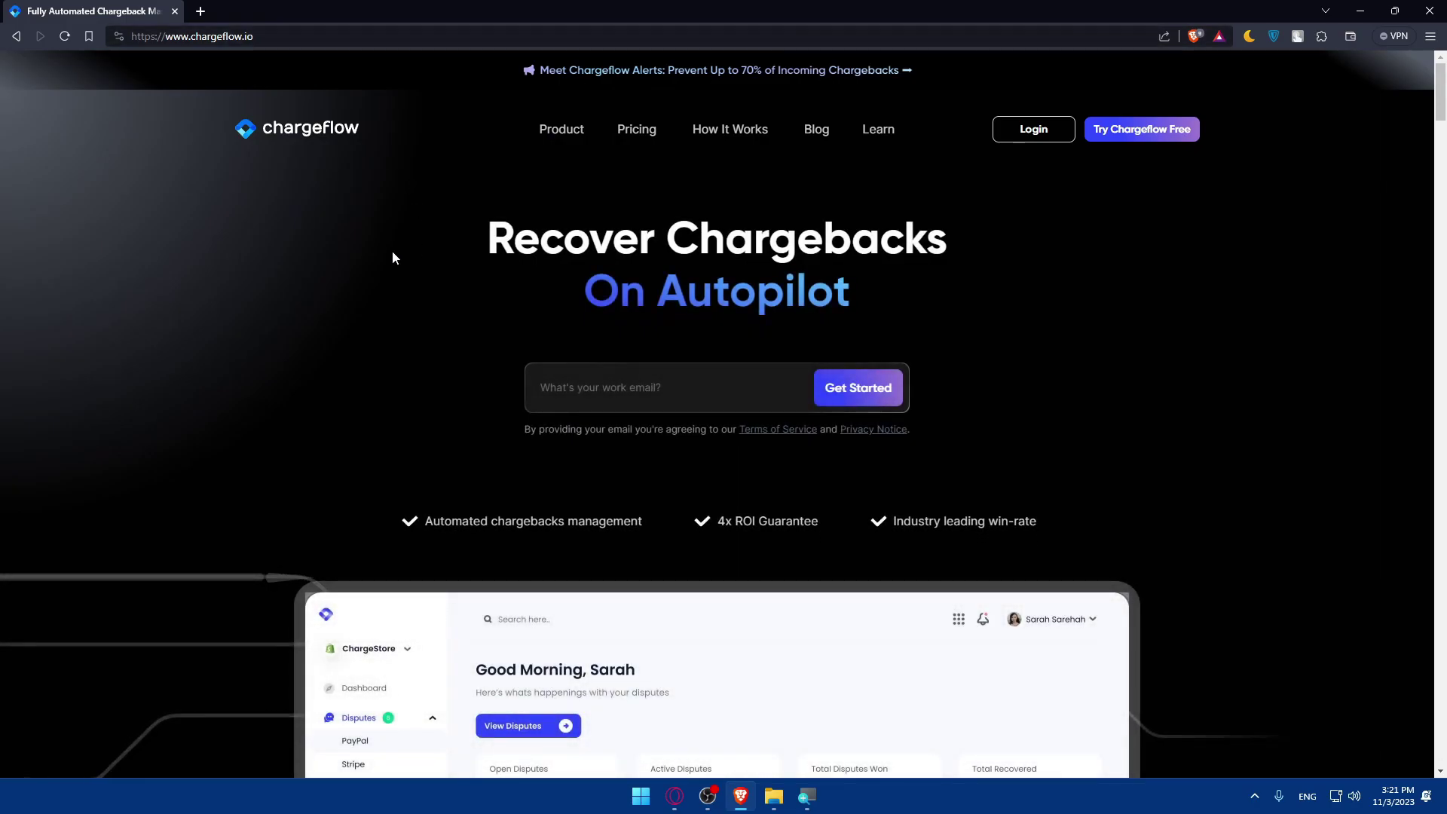
# Try chargeflow.com in a new tab, then close that duplicate Chargeflow tab.
pyautogui.click(200, 11)
pyautogui.write('char')
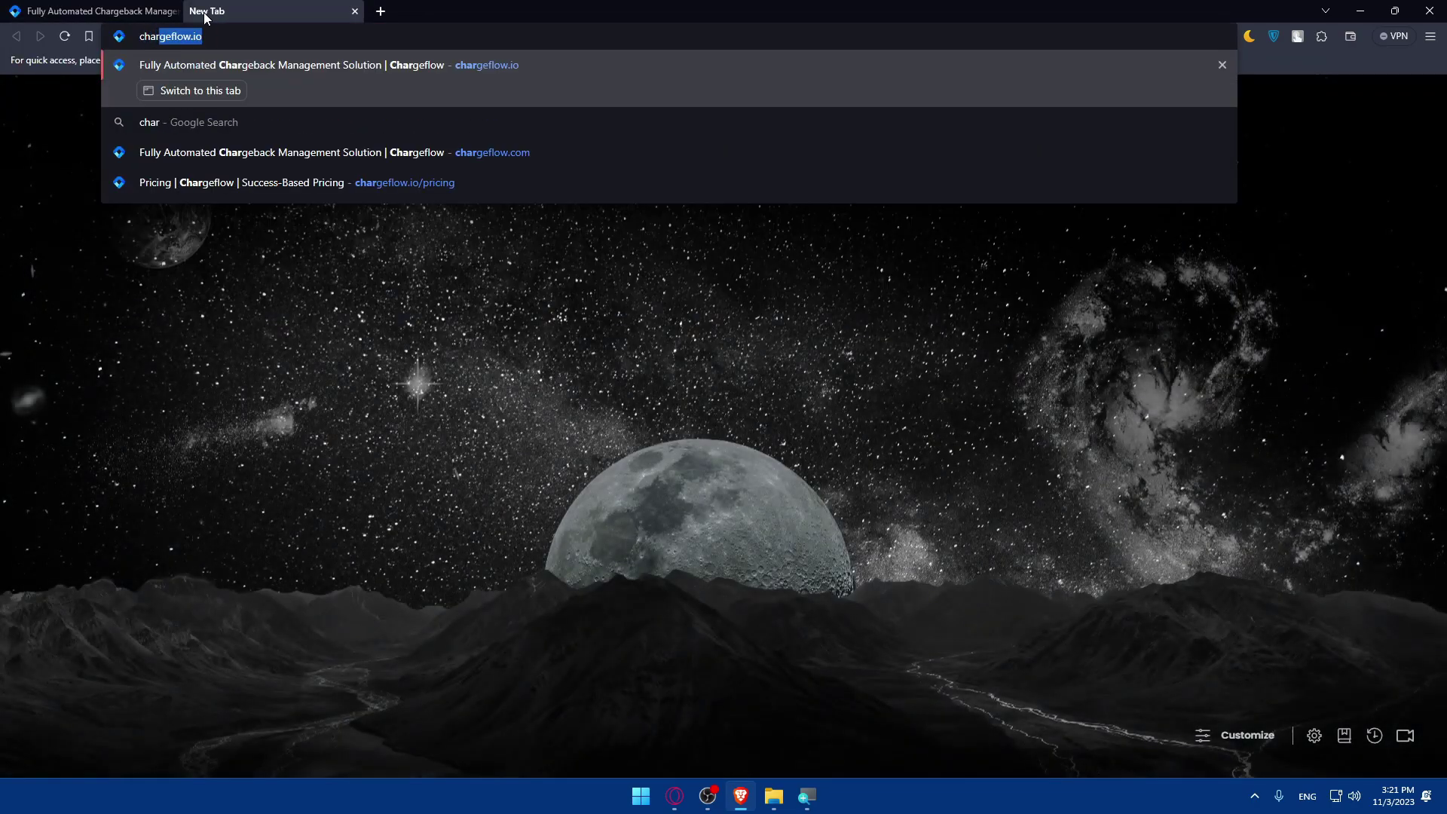
pyautogui.write('geflow.com')
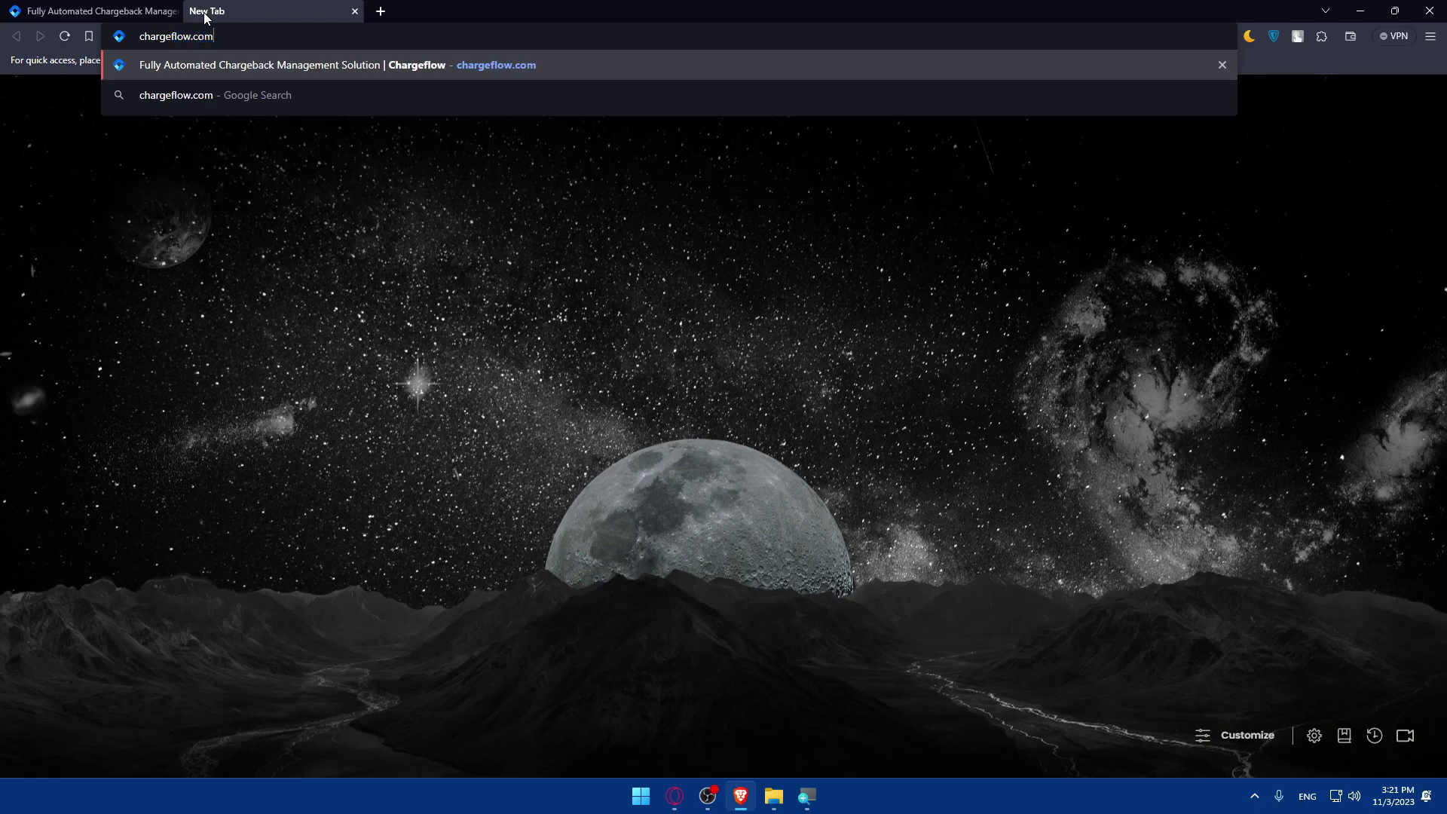
pyautogui.press('Return')
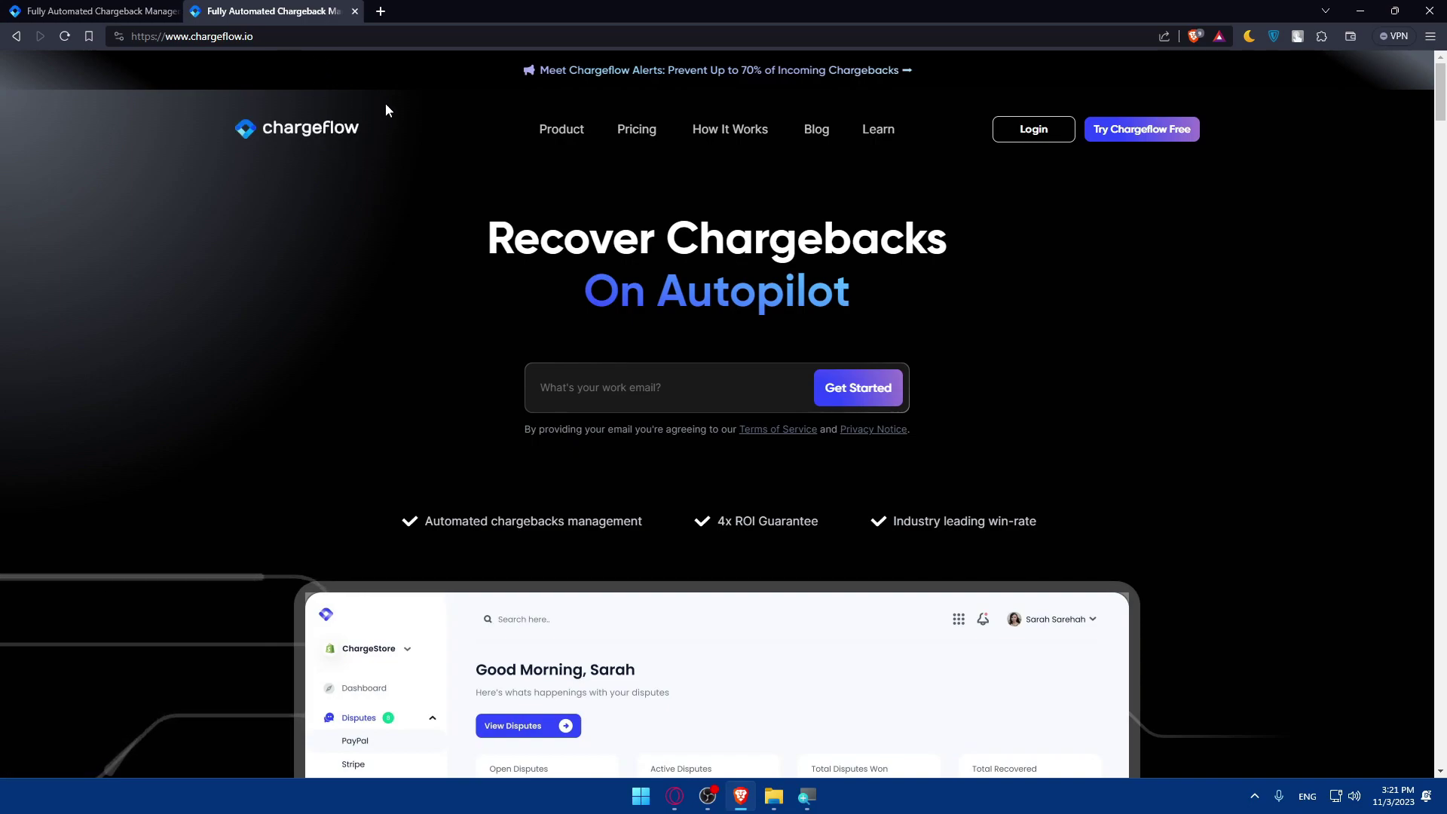
pyautogui.click(355, 12)
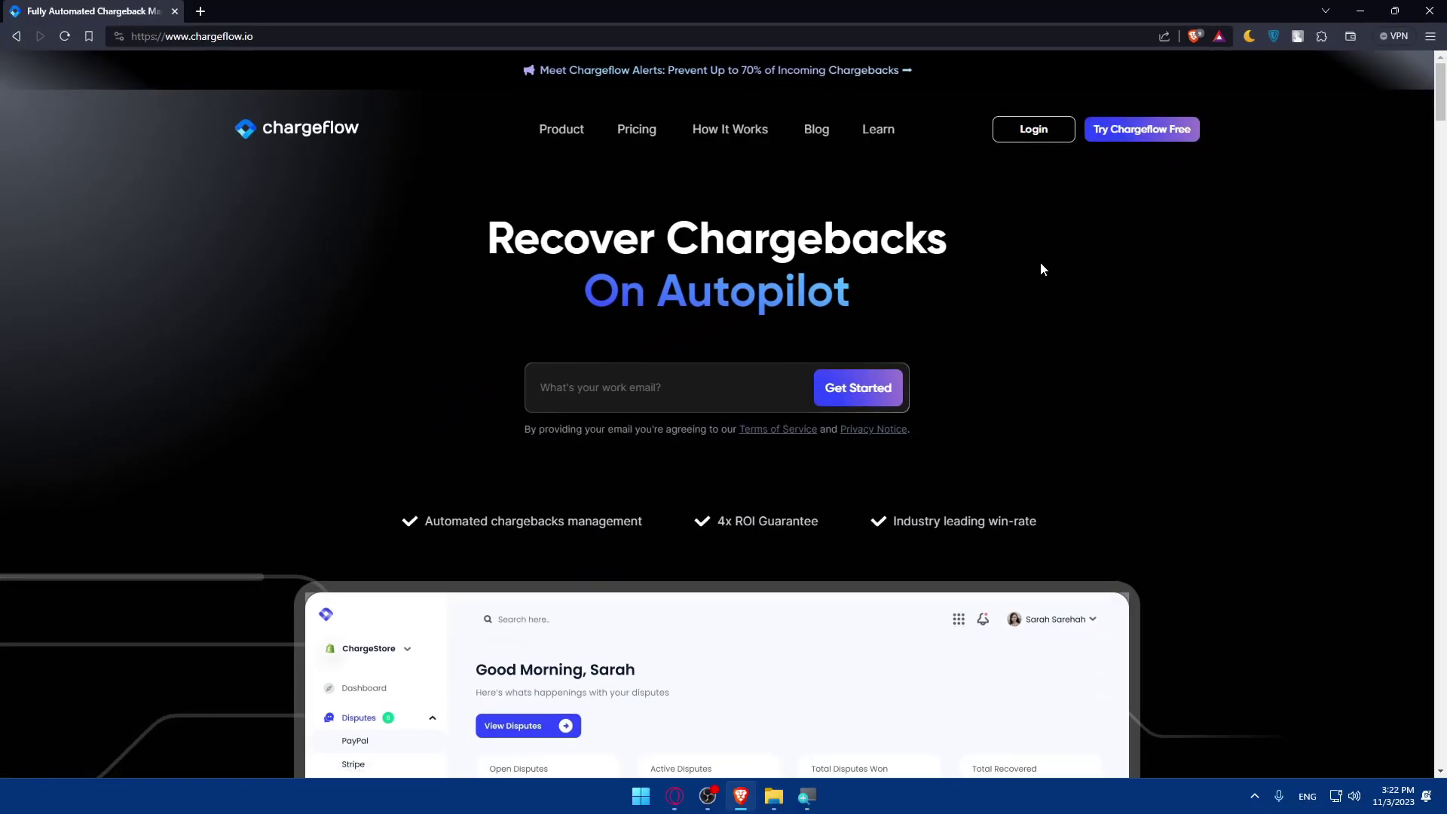
# Scroll down through the Chargeflow homepage content and back up toward the top.
pyautogui.scroll(-6, 1040, 261)
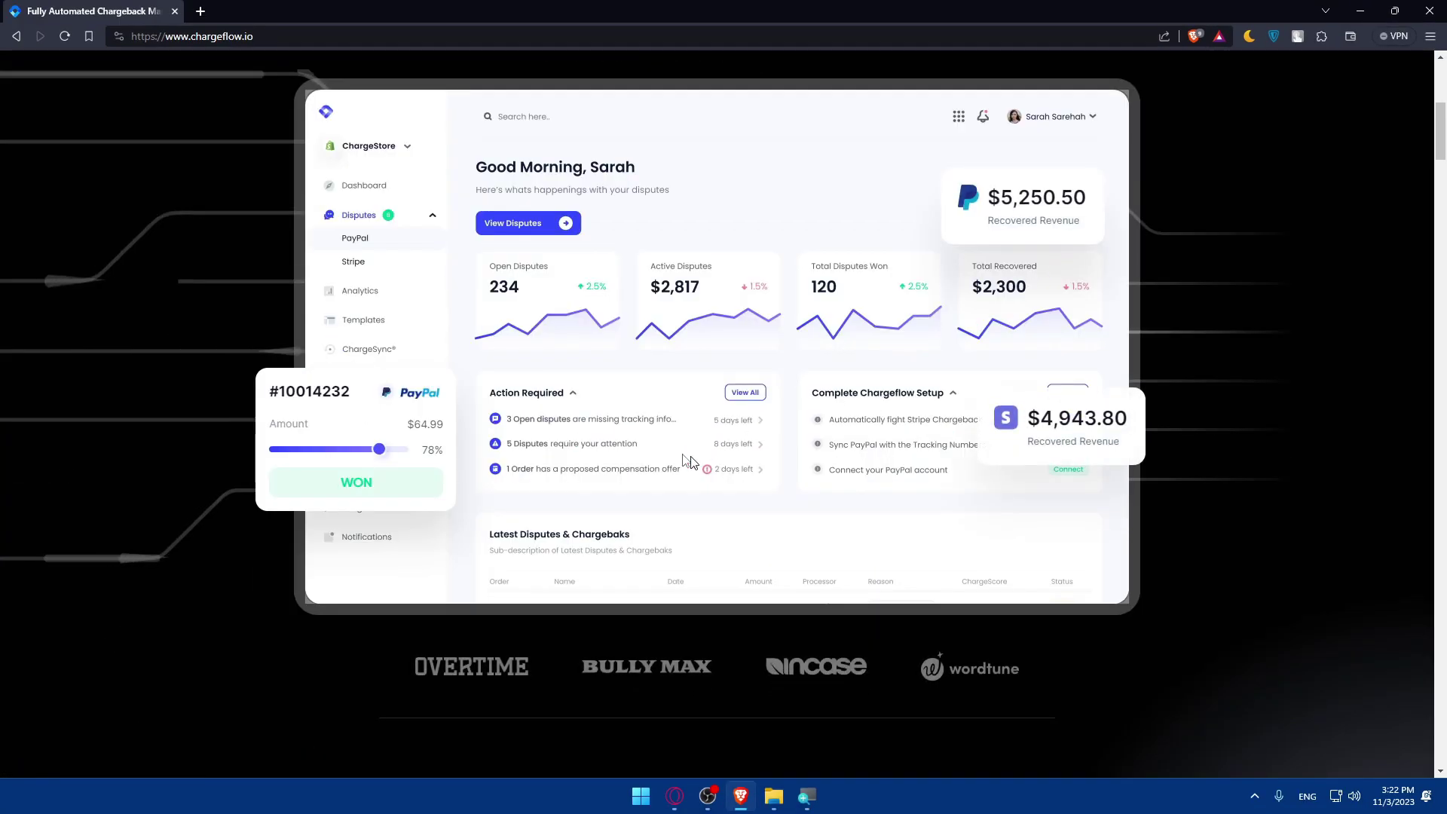
pyautogui.scroll(-10, 682, 456)
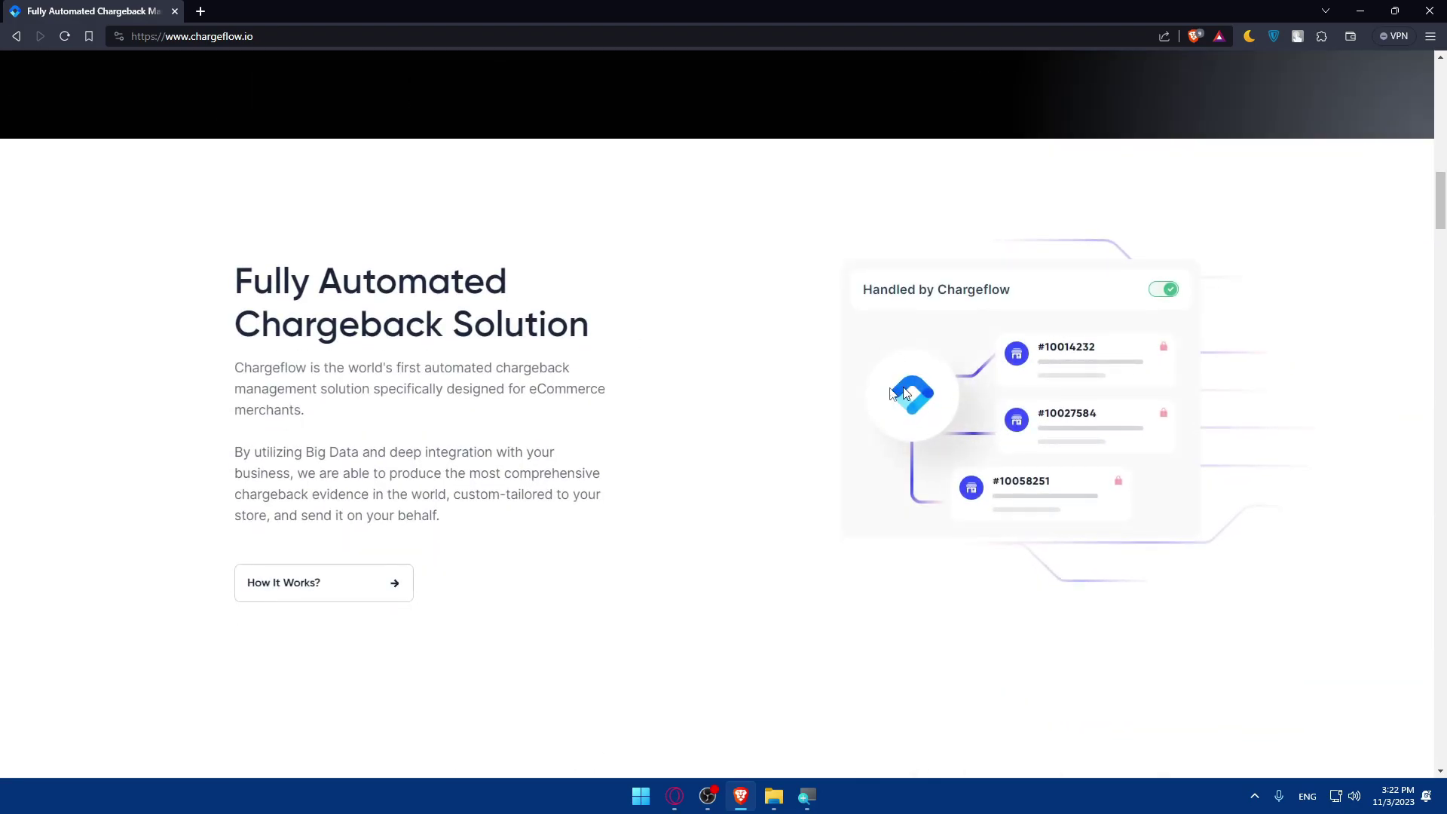
pyautogui.scroll(-6, 902, 387)
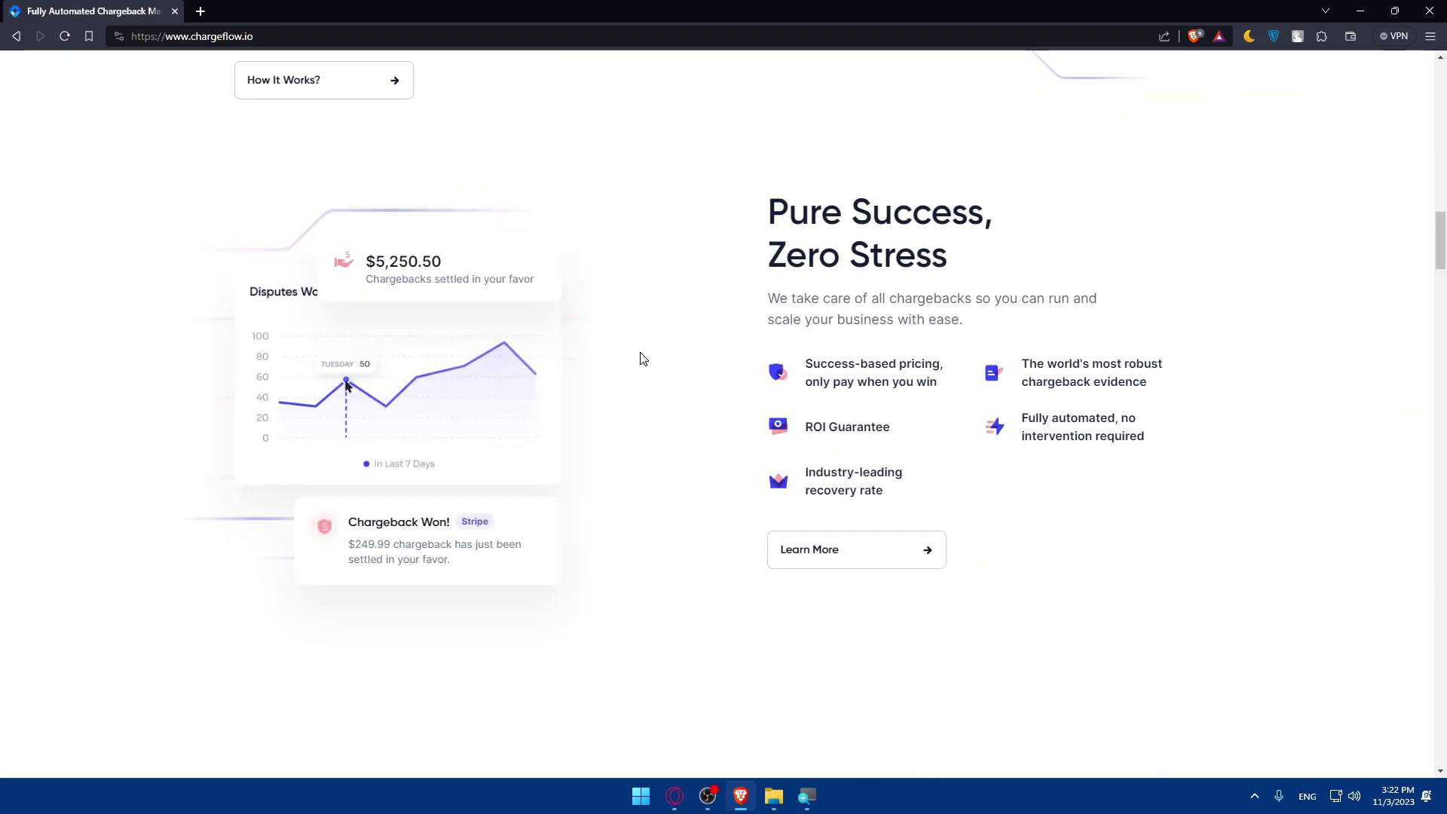
pyautogui.scroll(-10, 679, 365)
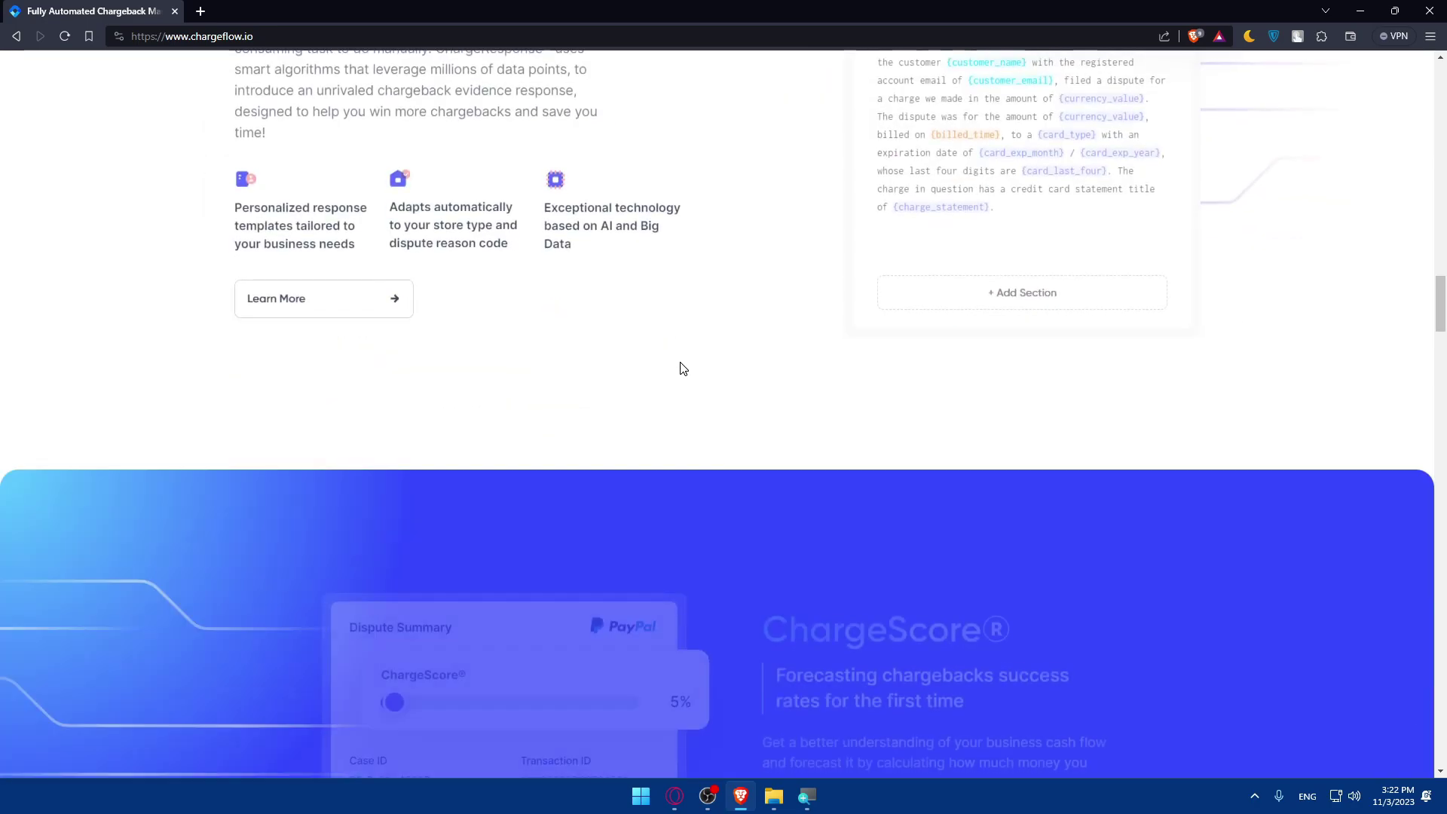
pyautogui.scroll(-10, 683, 368)
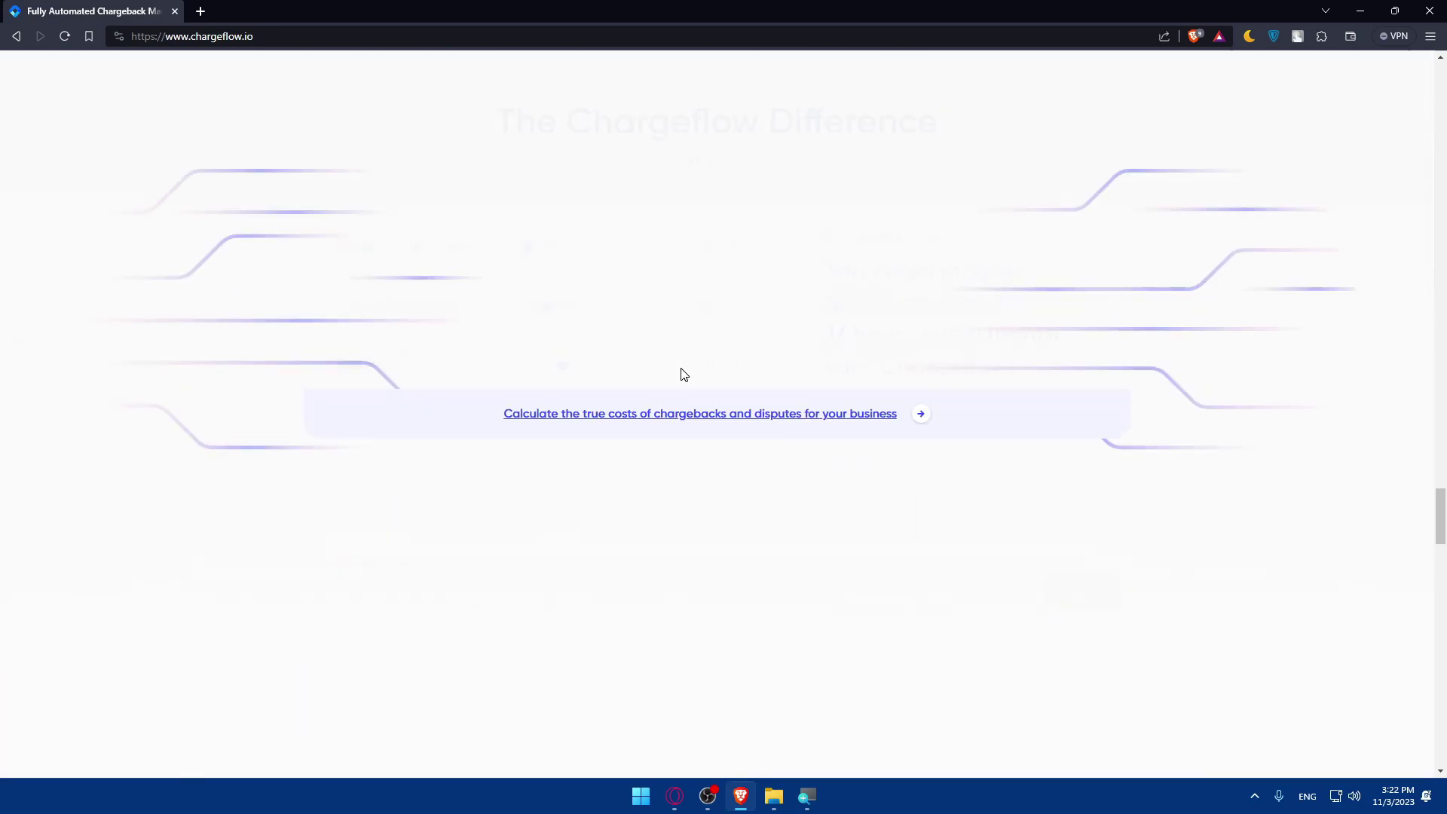
pyautogui.scroll(-10, 664, 374)
pyautogui.scroll(2, 534, 441)
pyautogui.scroll(-2, 597, 525)
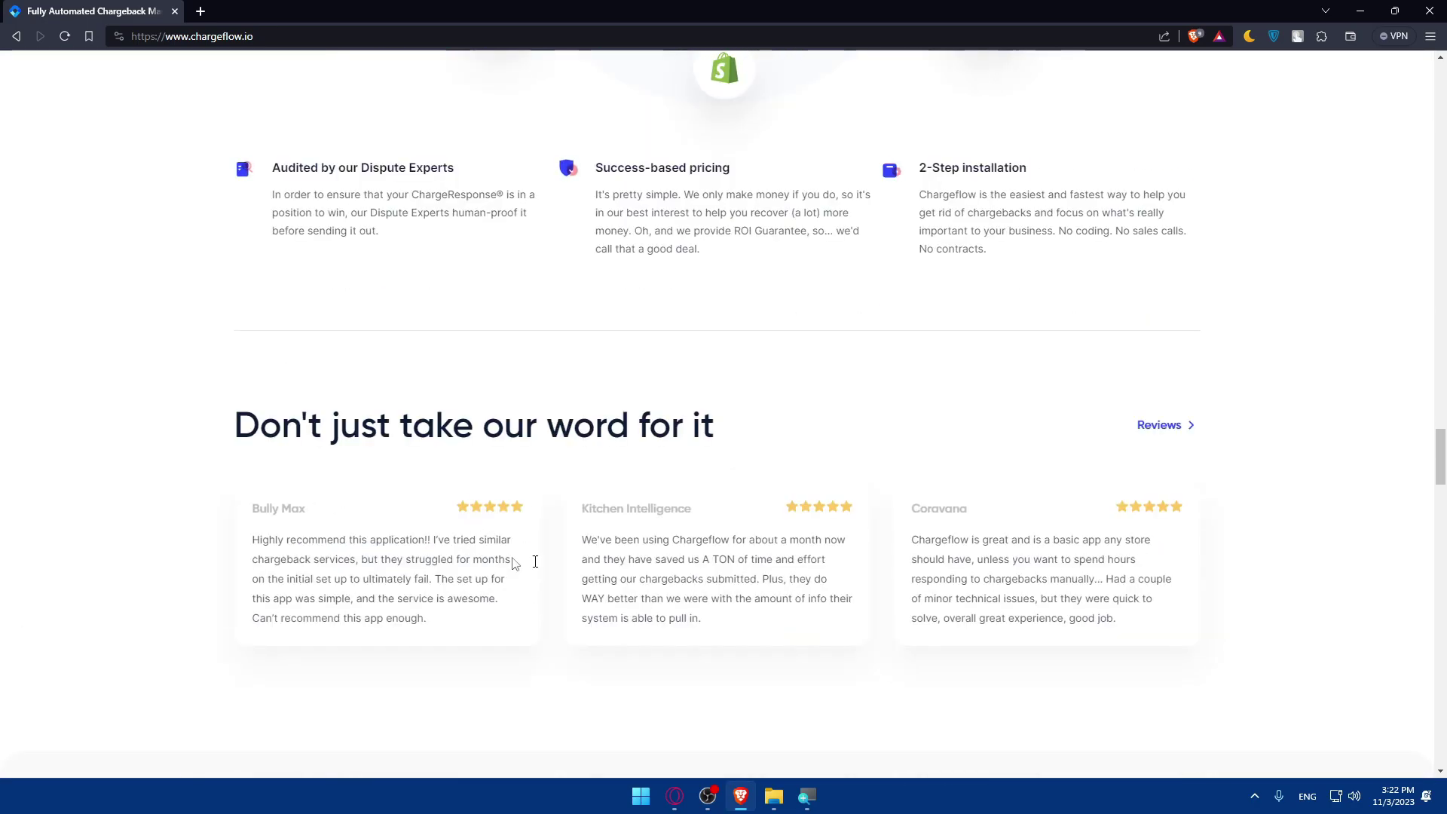
pyautogui.scroll(7, 515, 563)
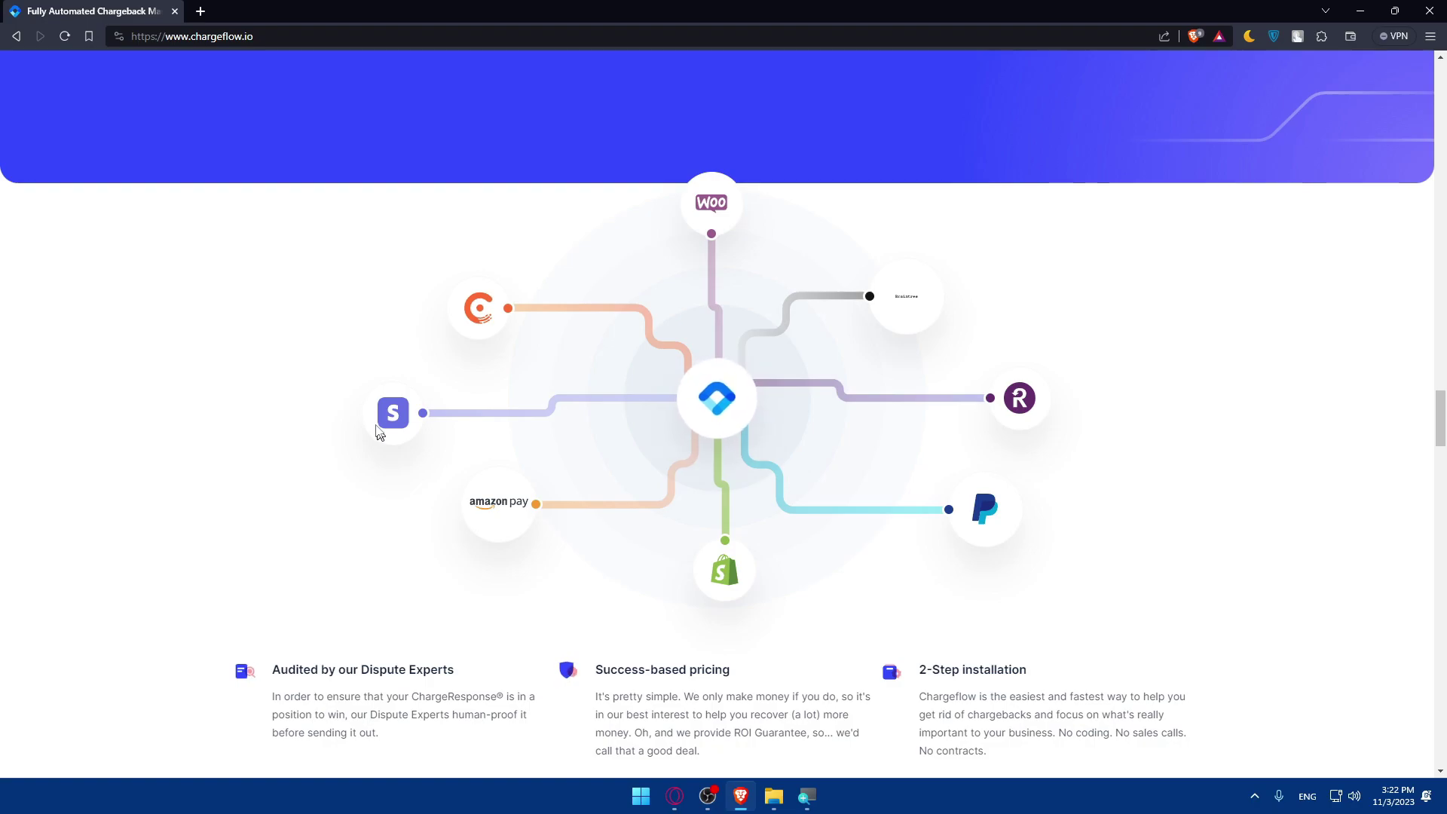
pyautogui.scroll(-7, 599, 450)
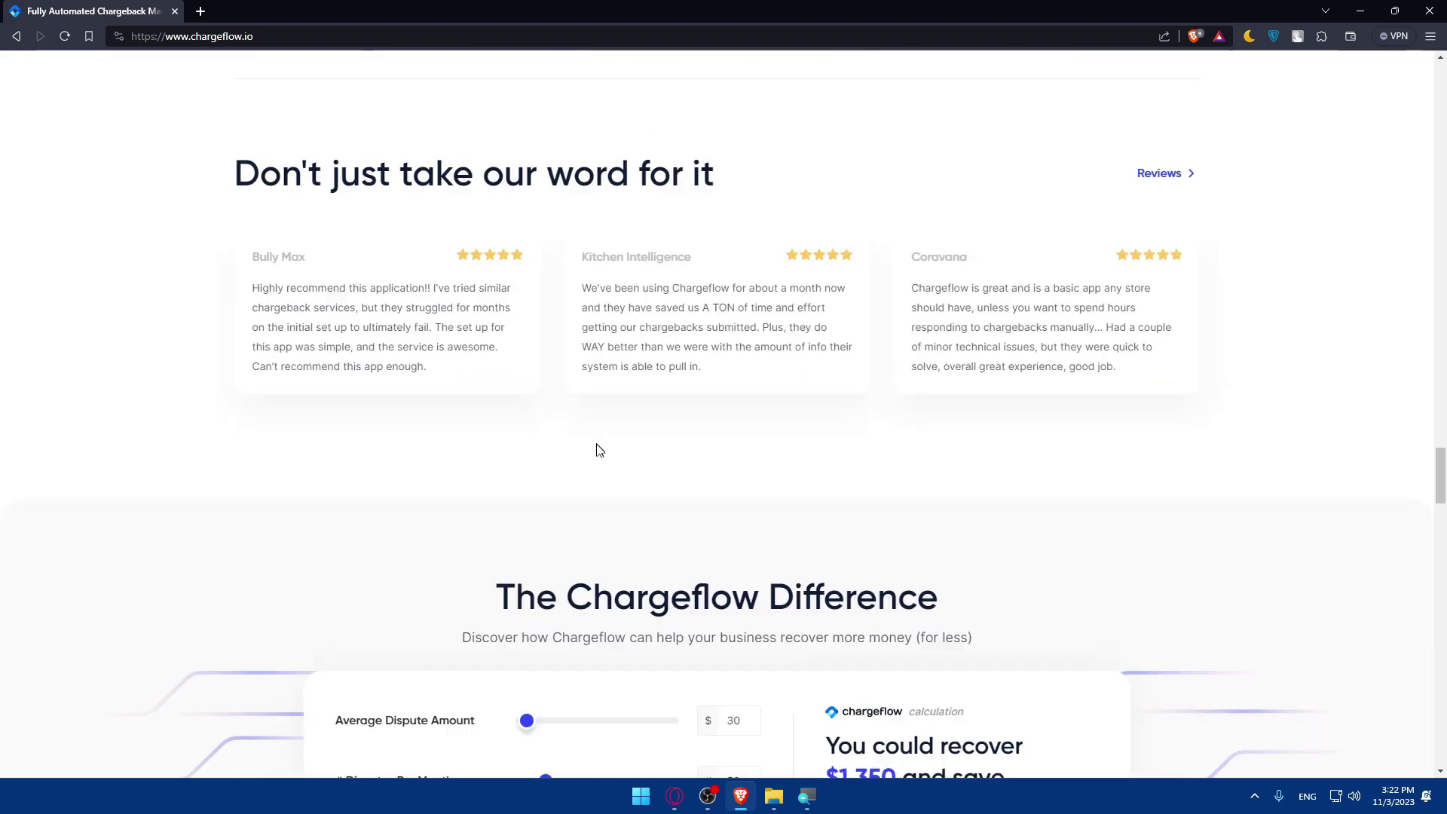
pyautogui.scroll(10, 600, 450)
pyautogui.scroll(-6, 754, 423)
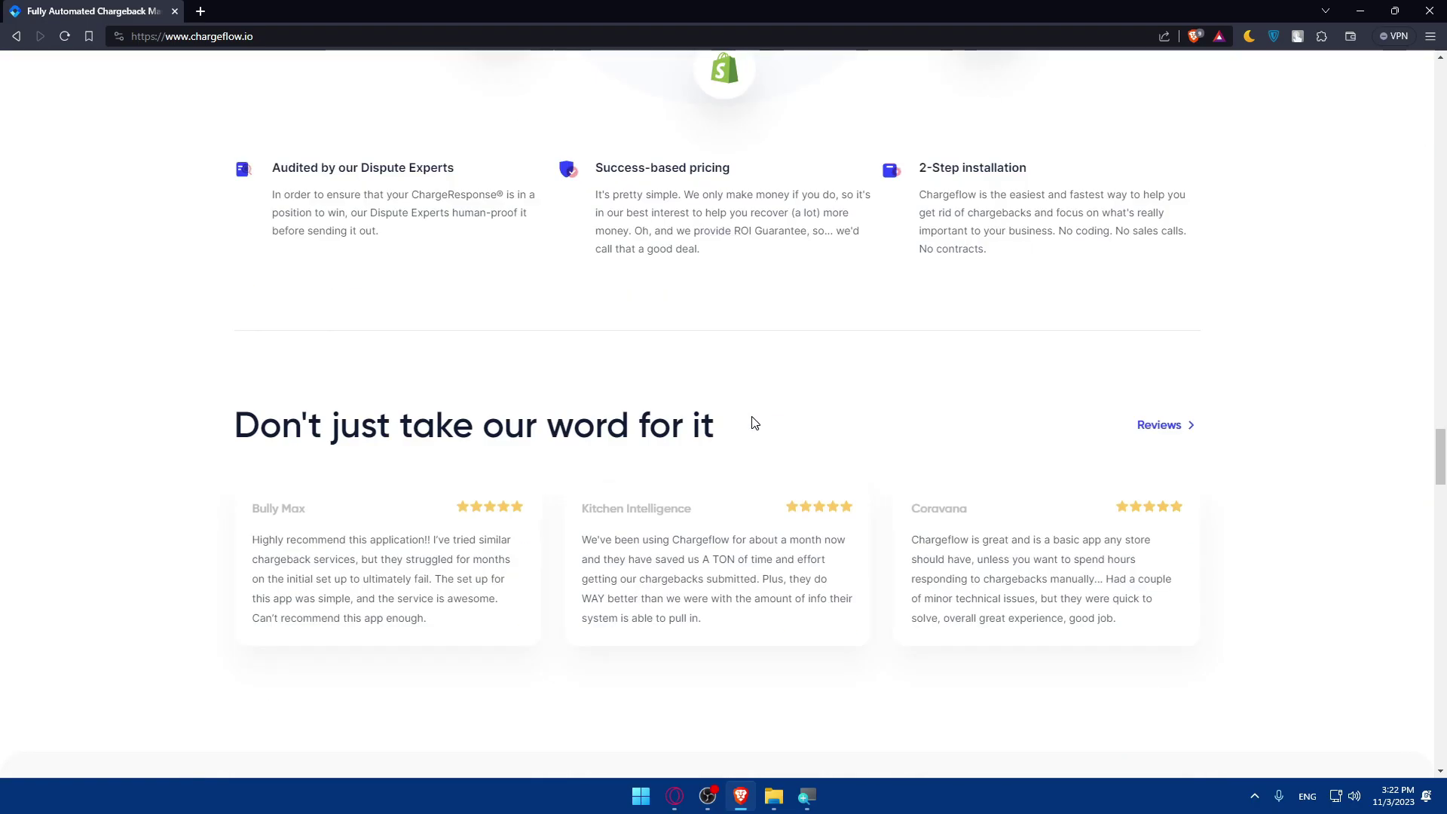
pyautogui.scroll(-8, 752, 421)
pyautogui.scroll(2, 735, 416)
pyautogui.scroll(-8, 712, 419)
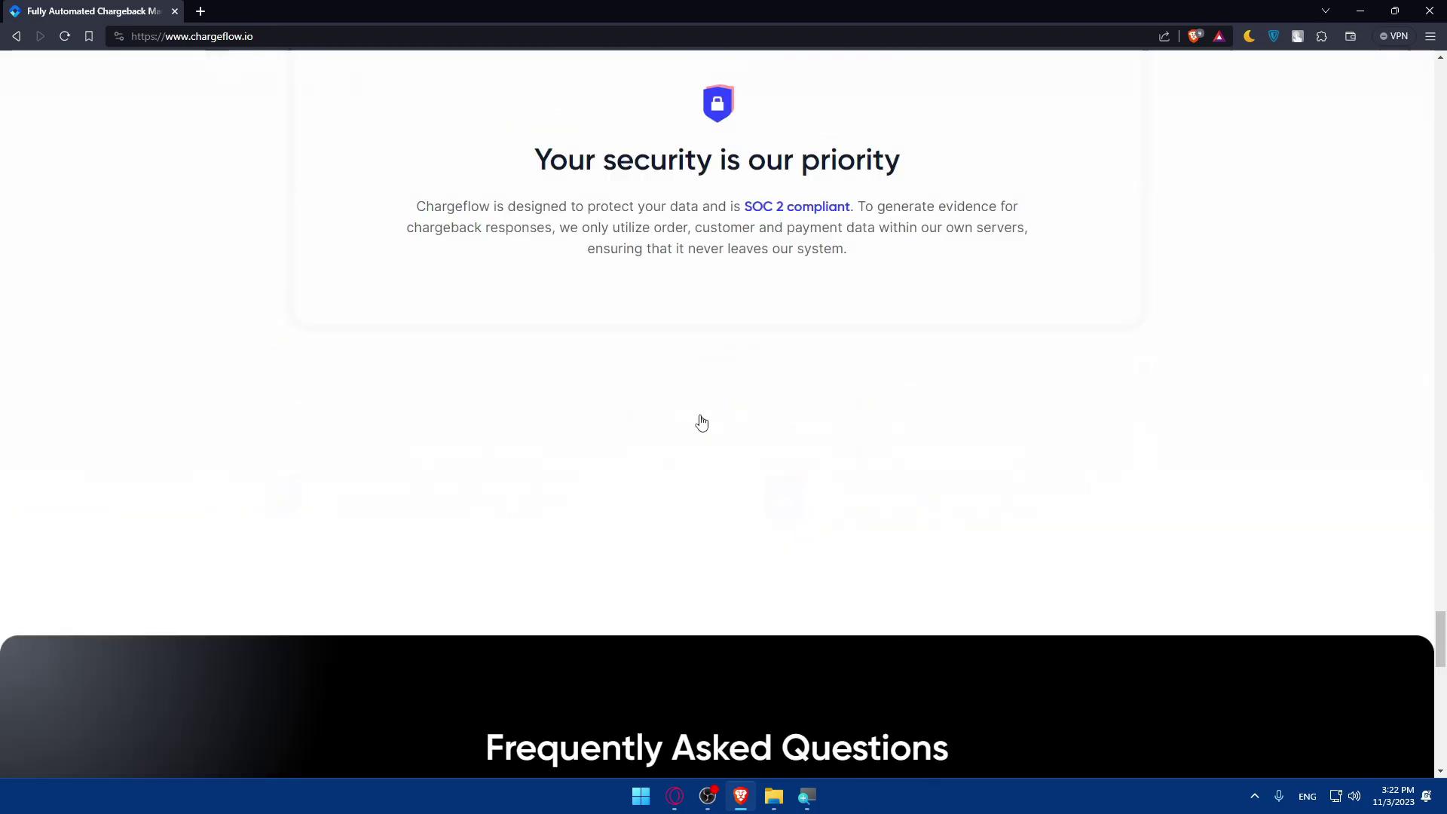
pyautogui.scroll(15, 703, 418)
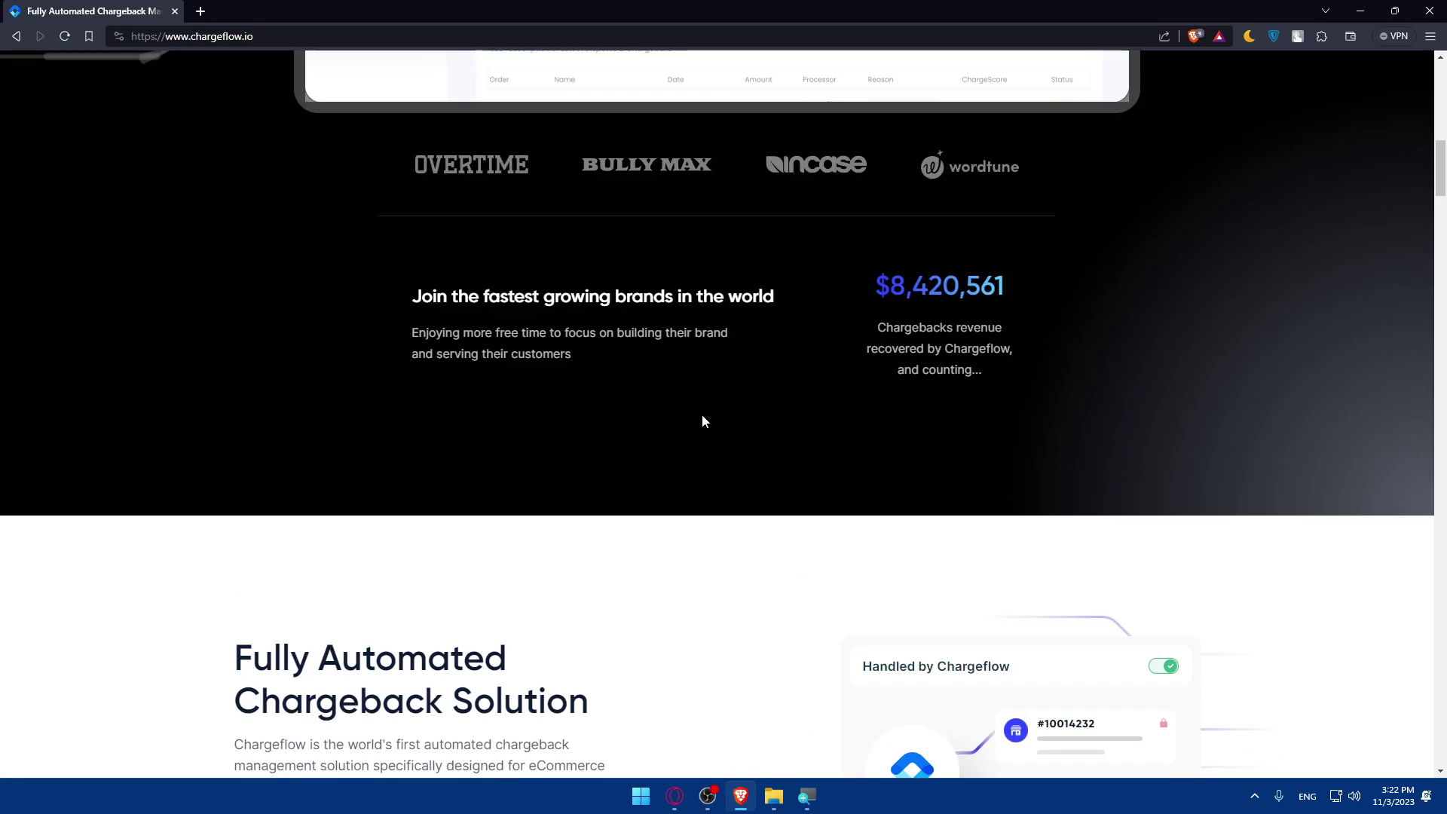
pyautogui.scroll(10, 703, 418)
# Open the Chargeflow Pricing page and glance over it.
pyautogui.click(636, 130)
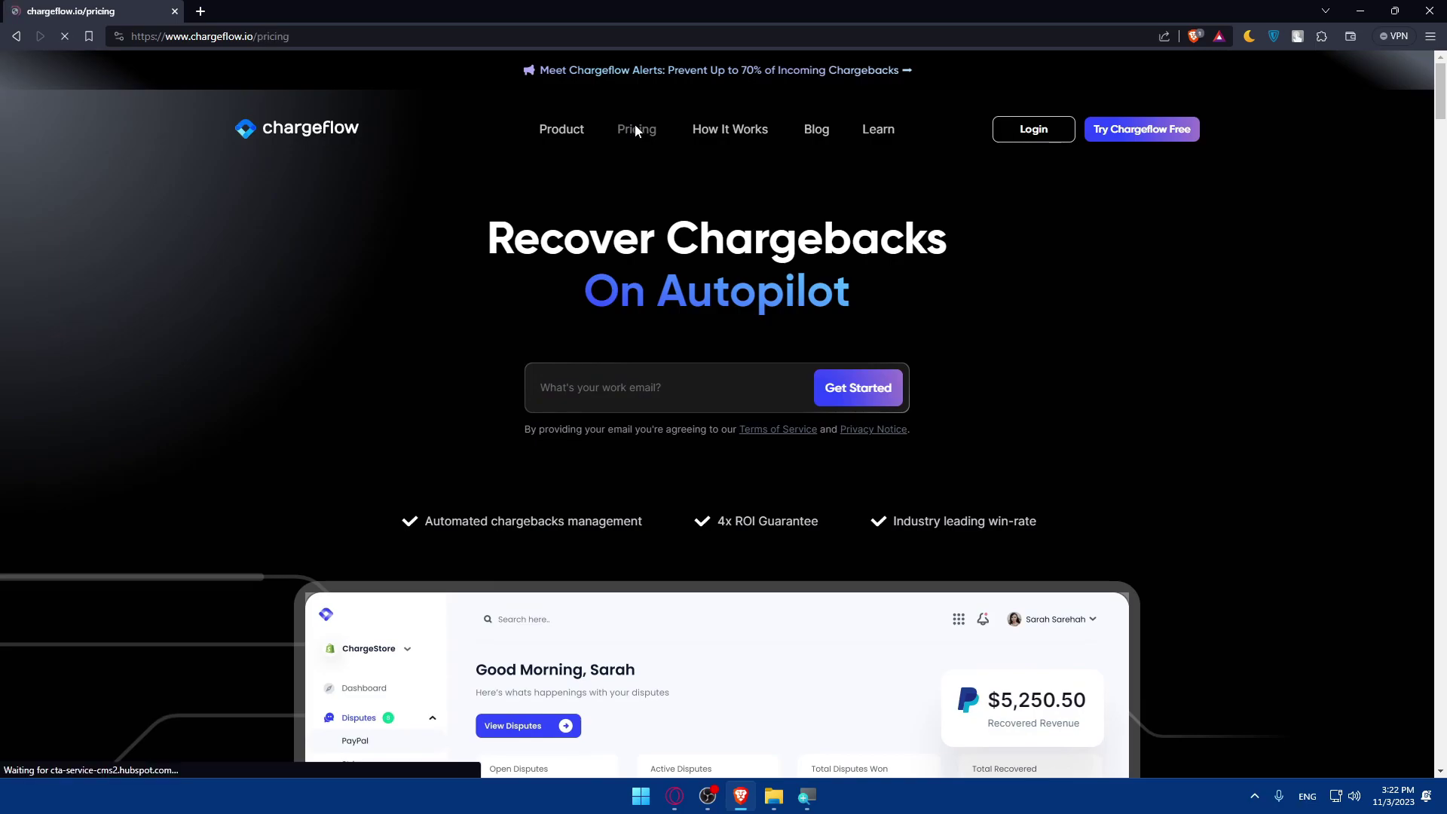
pyautogui.scroll(-5, 655, 194)
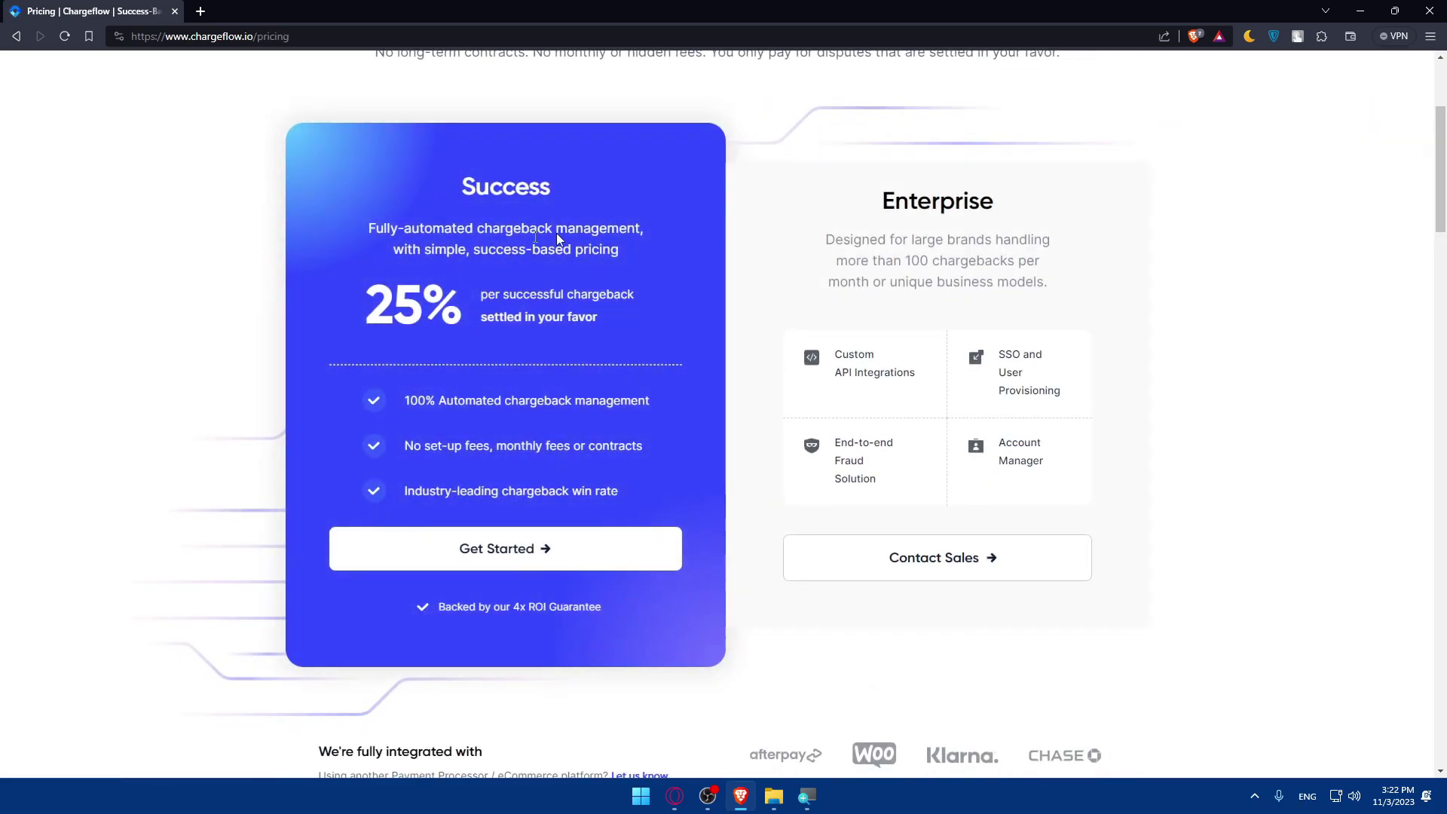
pyautogui.scroll(5, 708, 498)
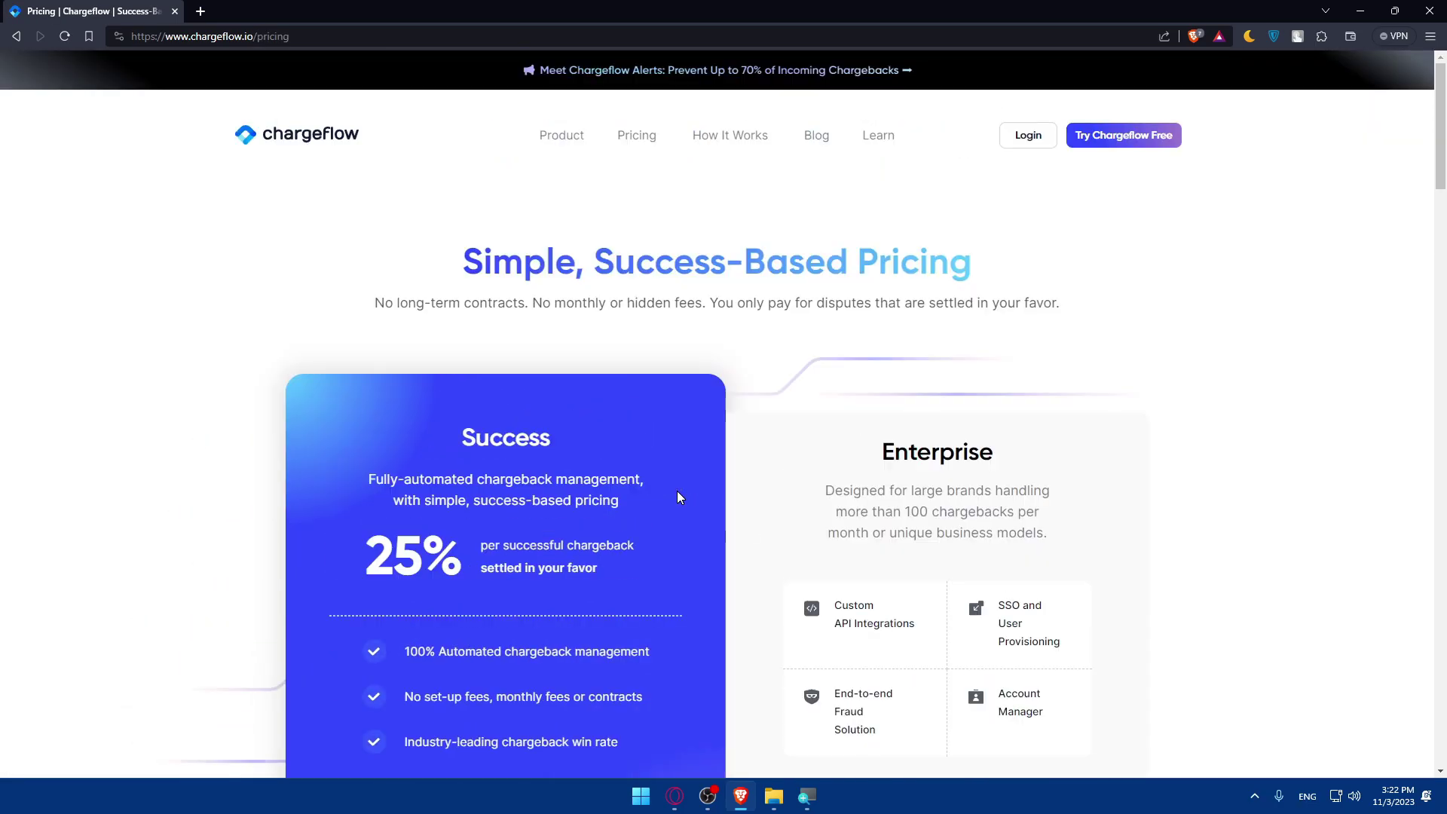
# Open How It Works, read through its five steps, and return to the top.
pyautogui.click(718, 147)
pyautogui.scroll(-6, 717, 245)
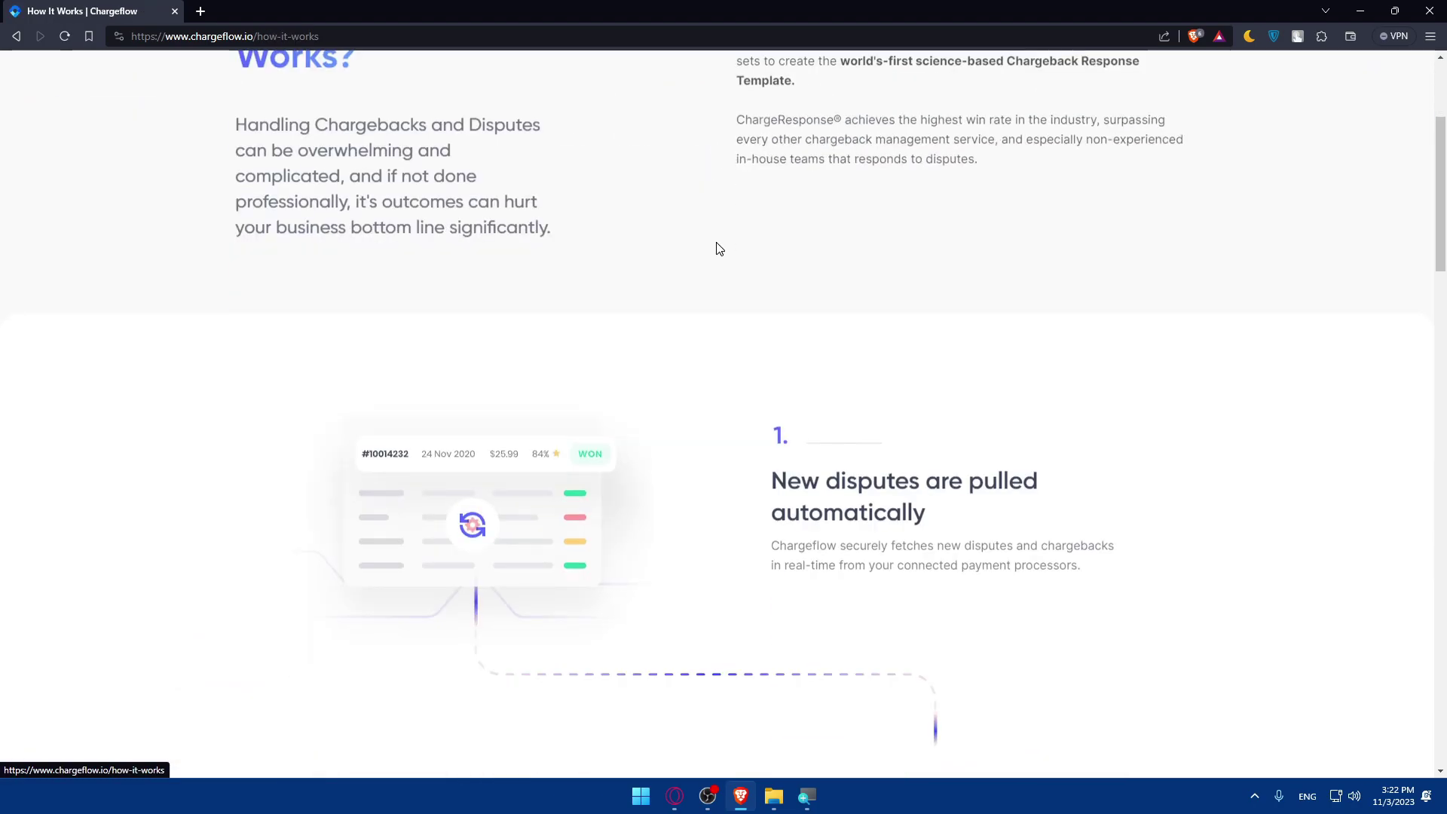
pyautogui.scroll(4, 704, 249)
pyautogui.scroll(-3, 707, 264)
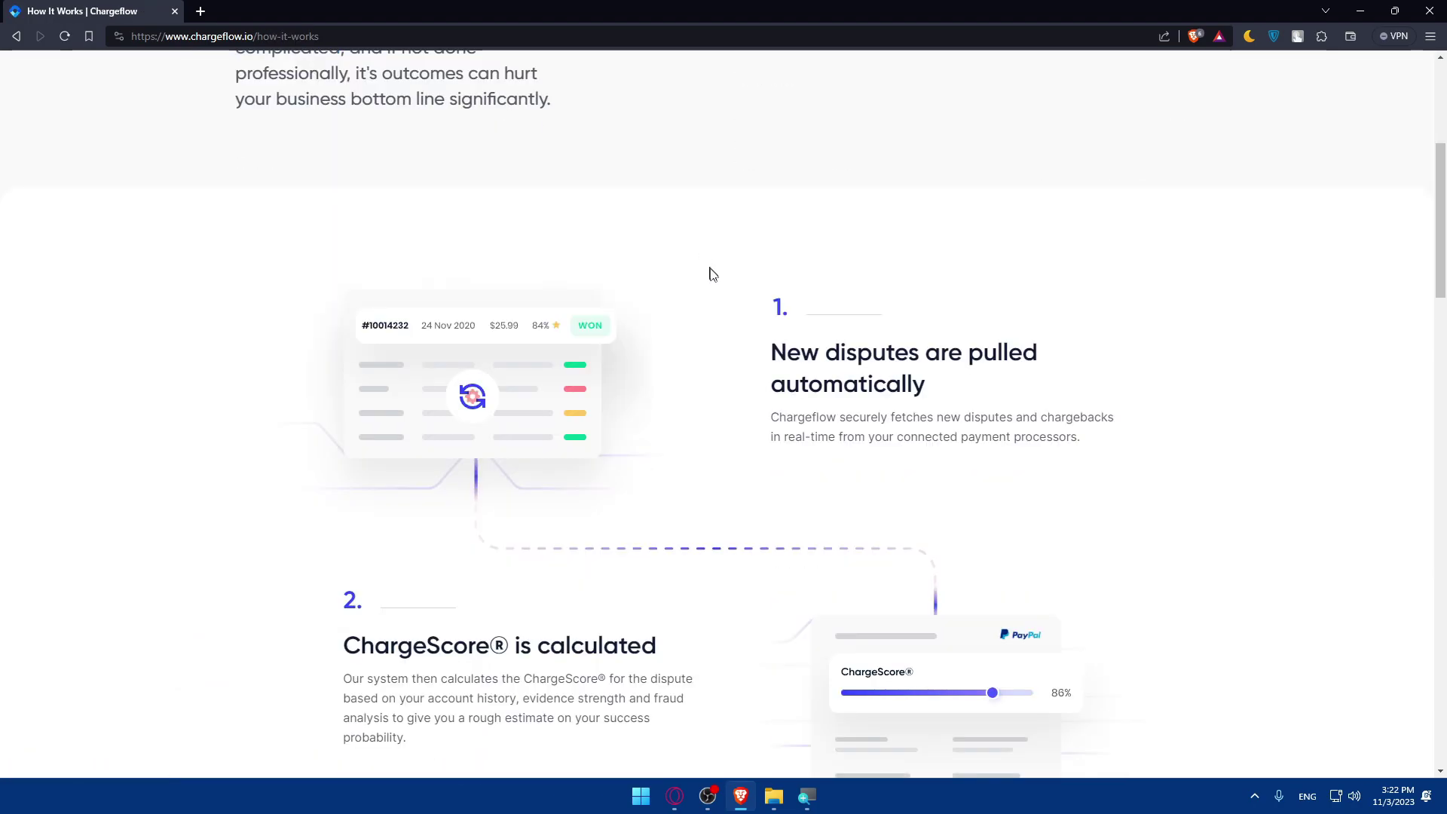
pyautogui.scroll(-3, 884, 371)
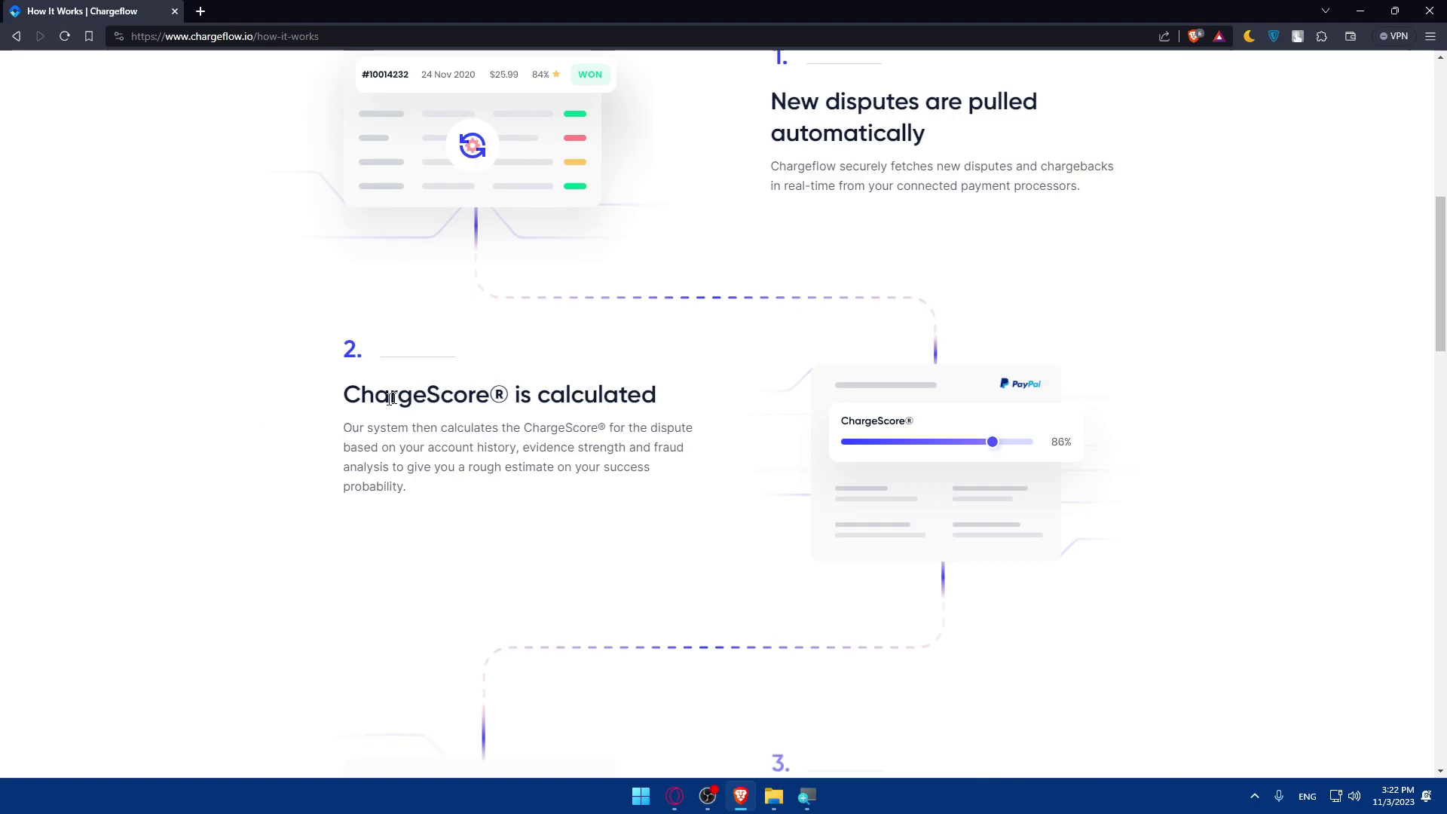
pyautogui.scroll(-8, 594, 410)
pyautogui.scroll(2, 613, 407)
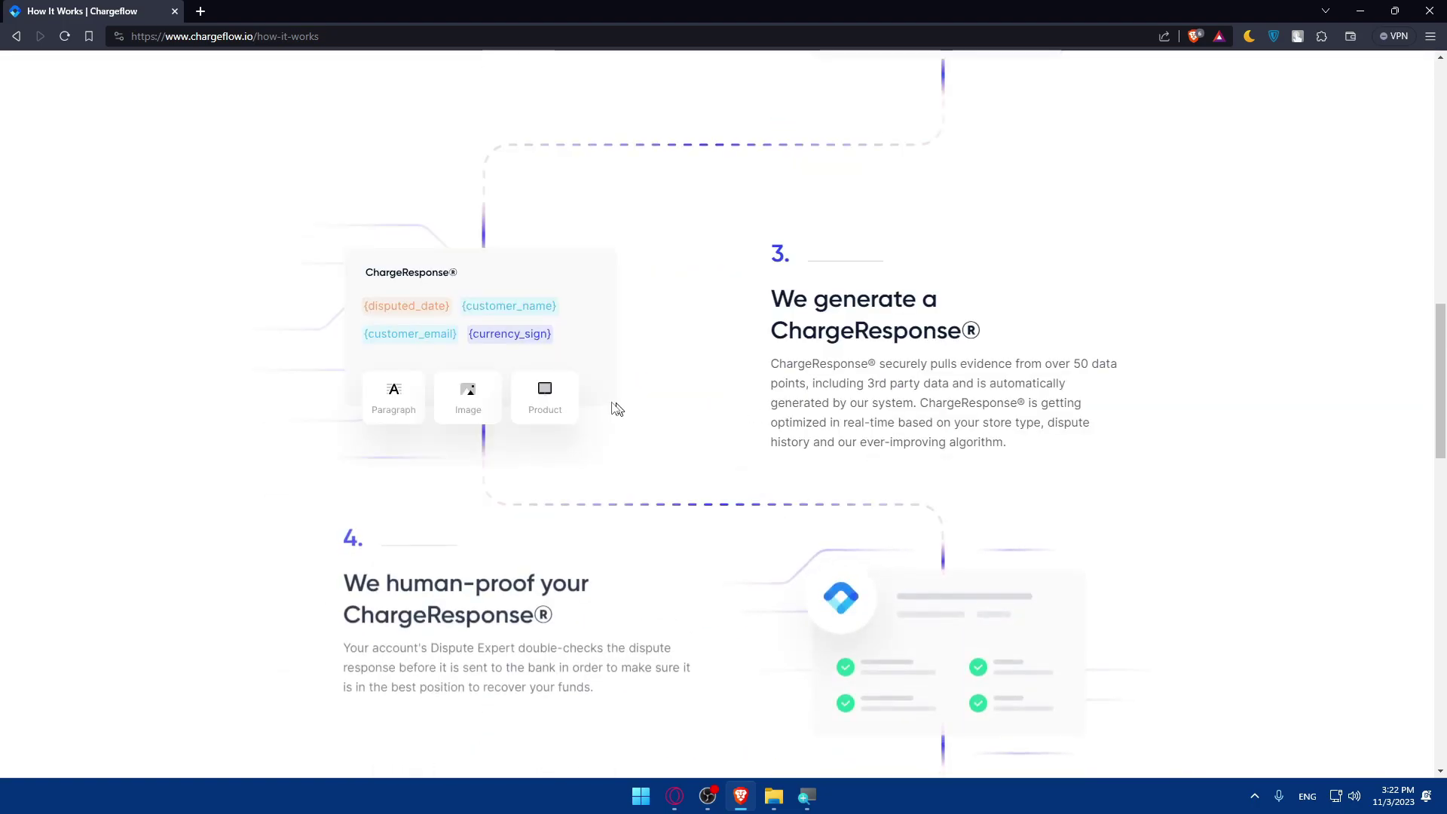
pyautogui.scroll(-2, 613, 407)
pyautogui.scroll(-3, 242, 233)
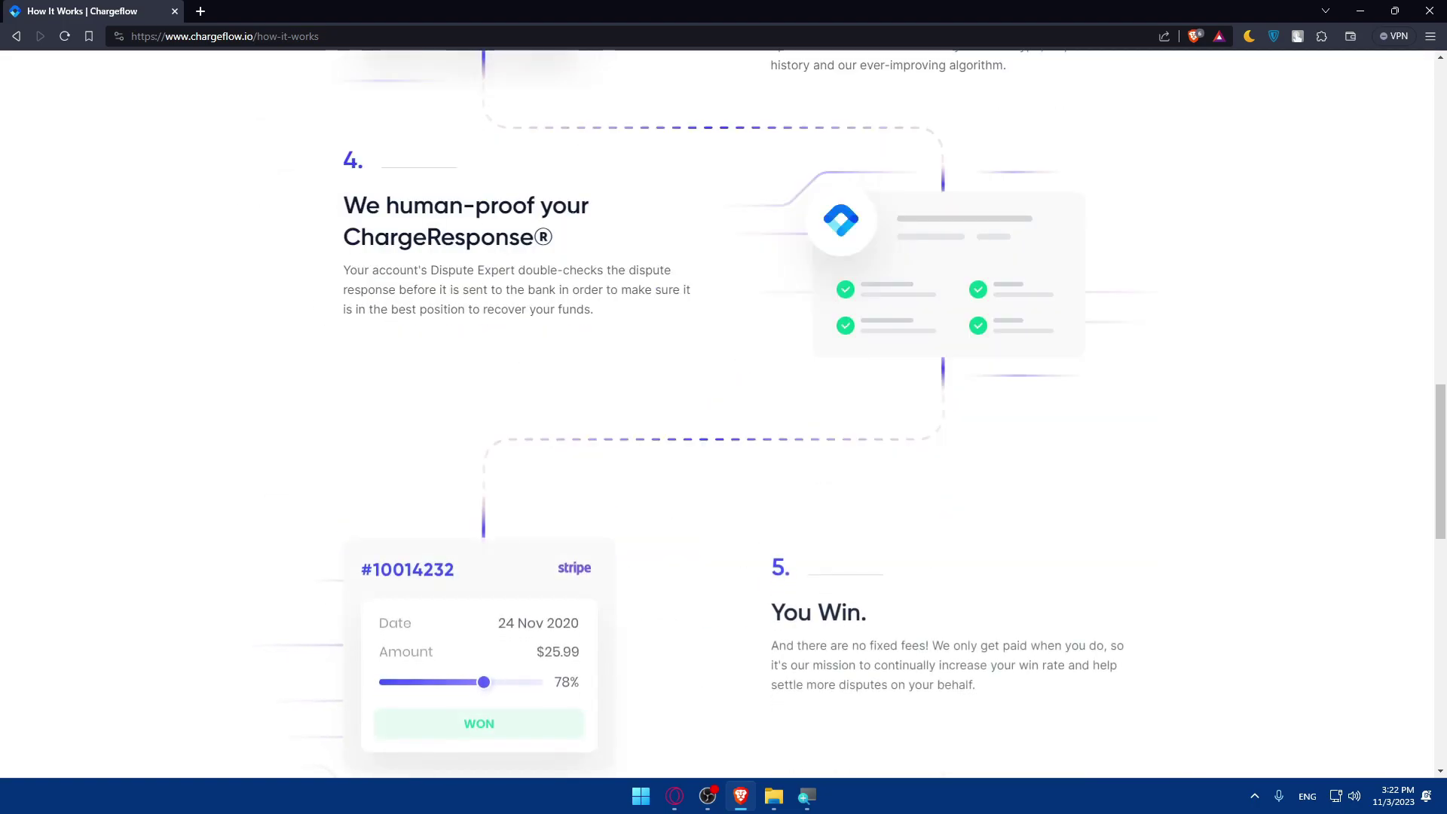
pyautogui.scroll(-3, 556, 300)
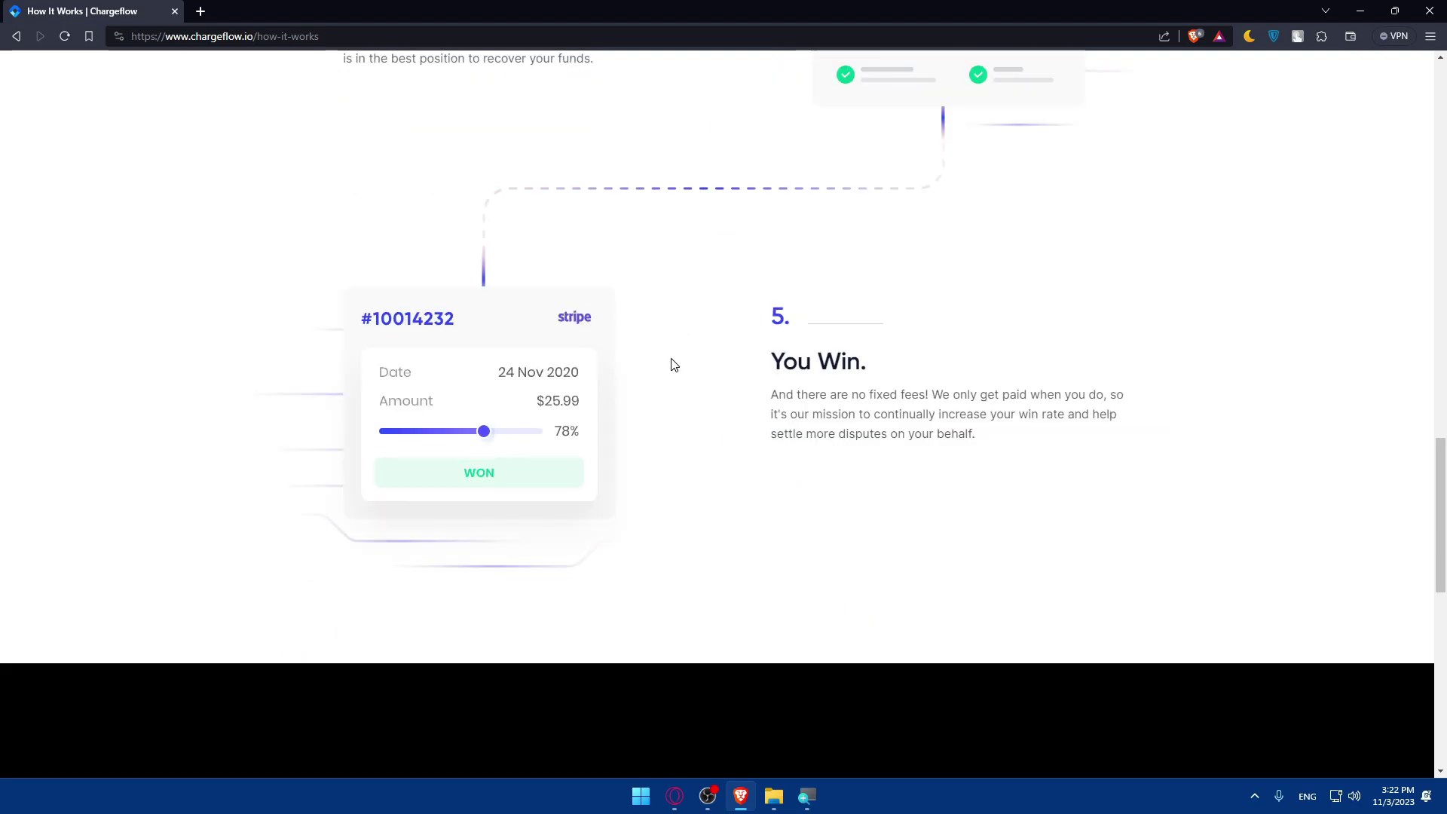
pyautogui.scroll(-2, 791, 399)
pyautogui.scroll(2, 769, 416)
pyautogui.press('Home')
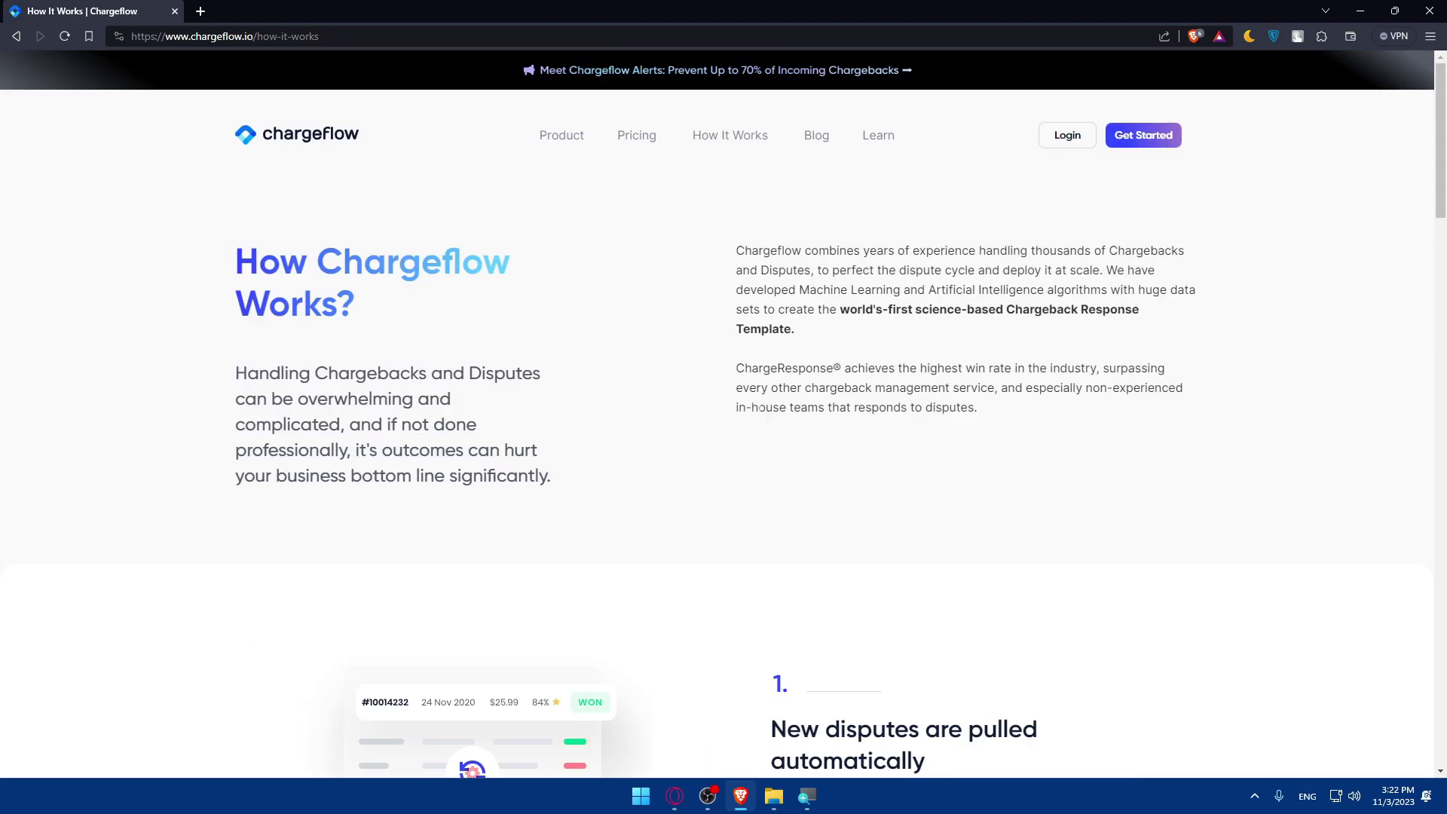
# Go from Get Started's sign-up page to Sign In at app.chargeflow.io/auth/sign-in in a second tab.
pyautogui.click(1067, 140)
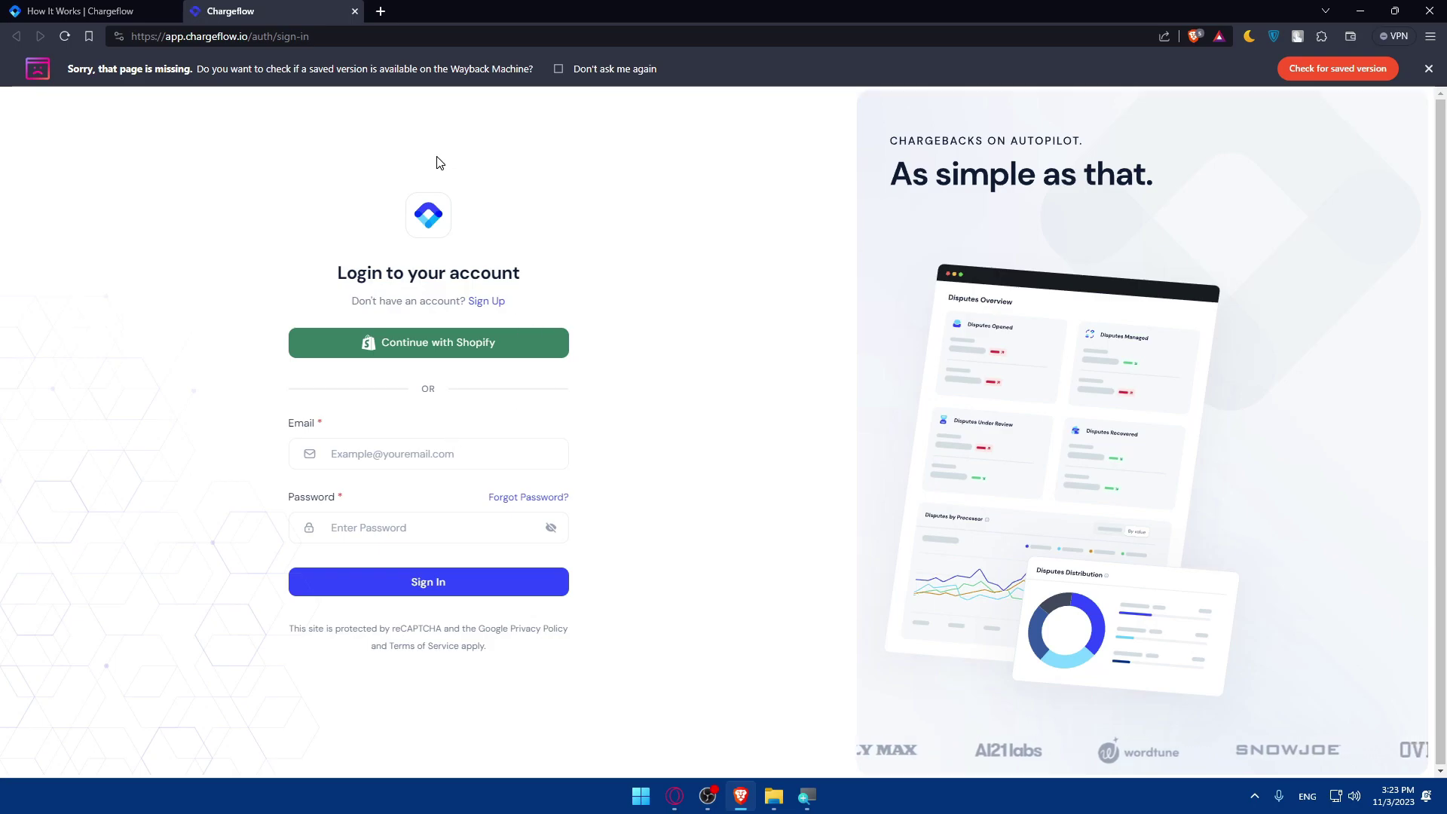
pyautogui.click(351, 12)
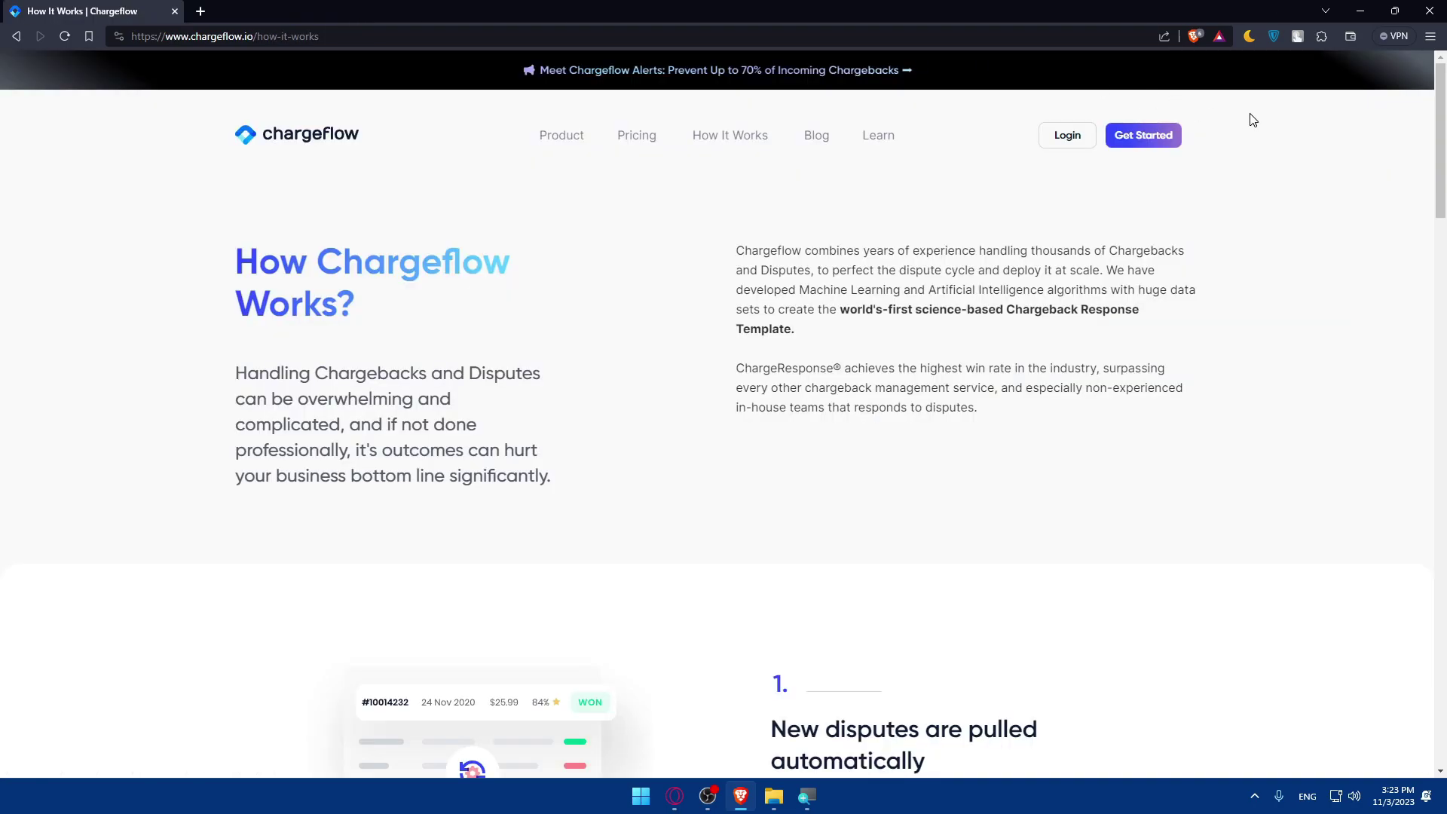
pyautogui.click(1177, 150)
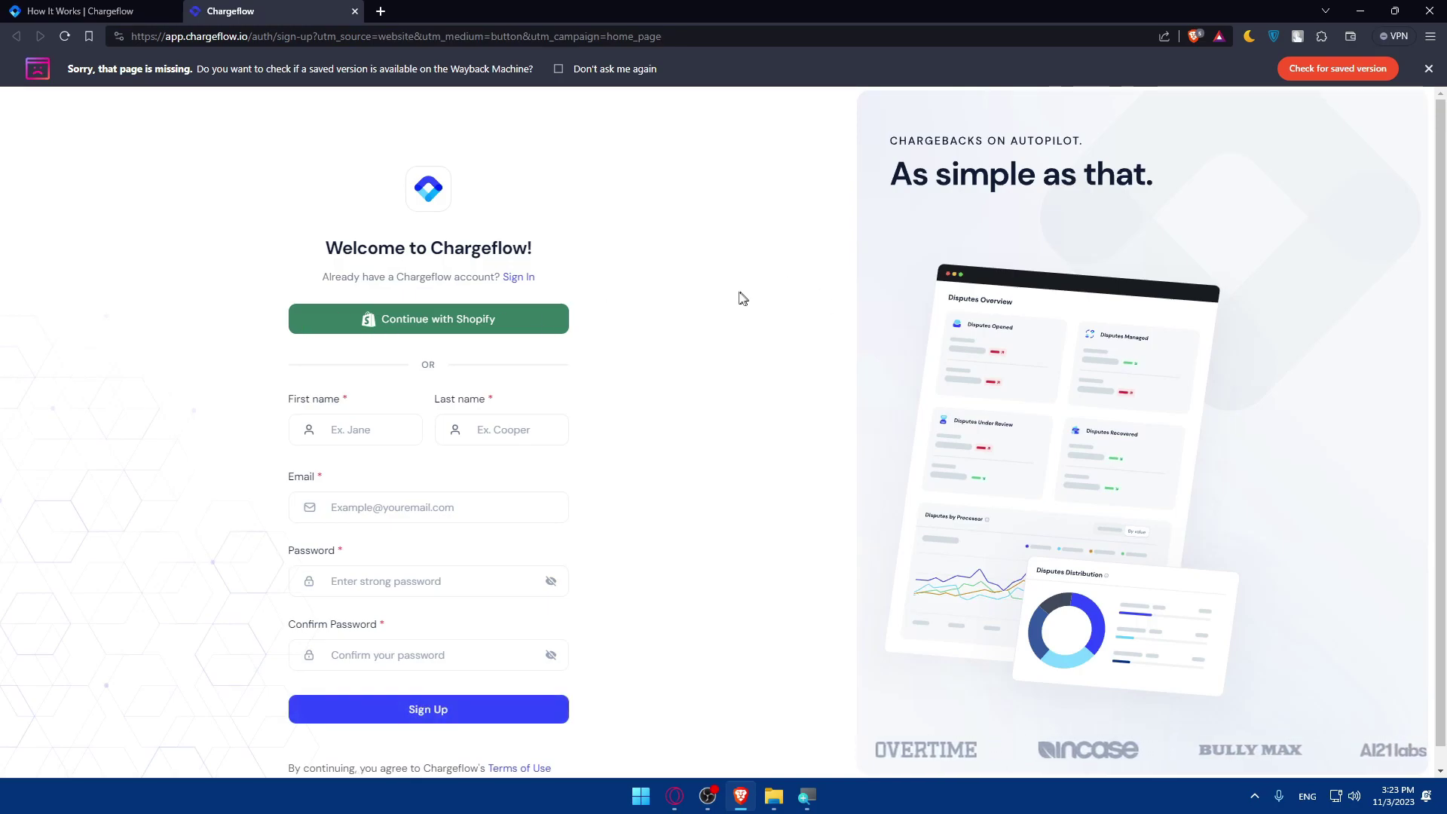
pyautogui.scroll(-1, 658, 306)
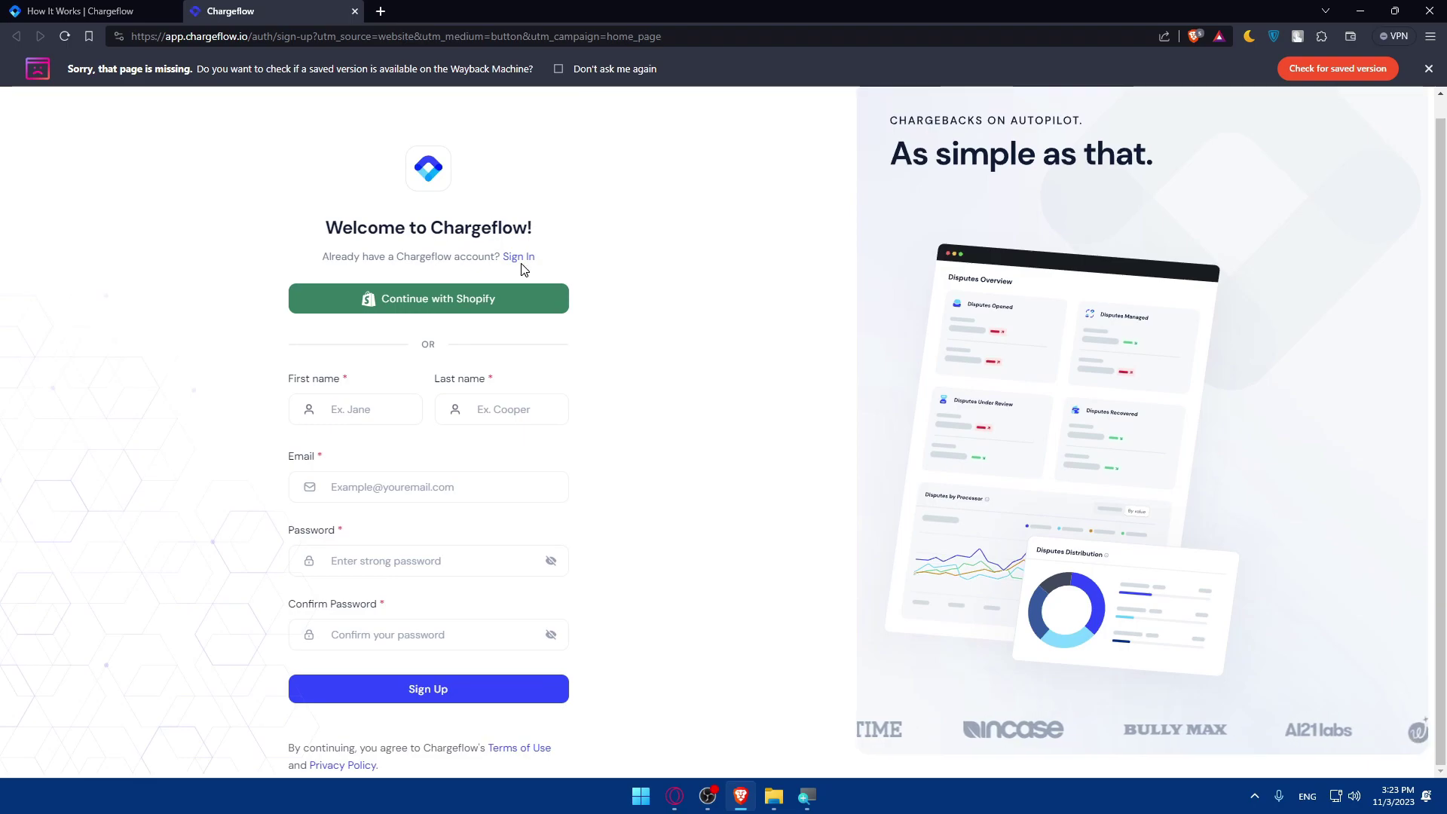
pyautogui.click(519, 257)
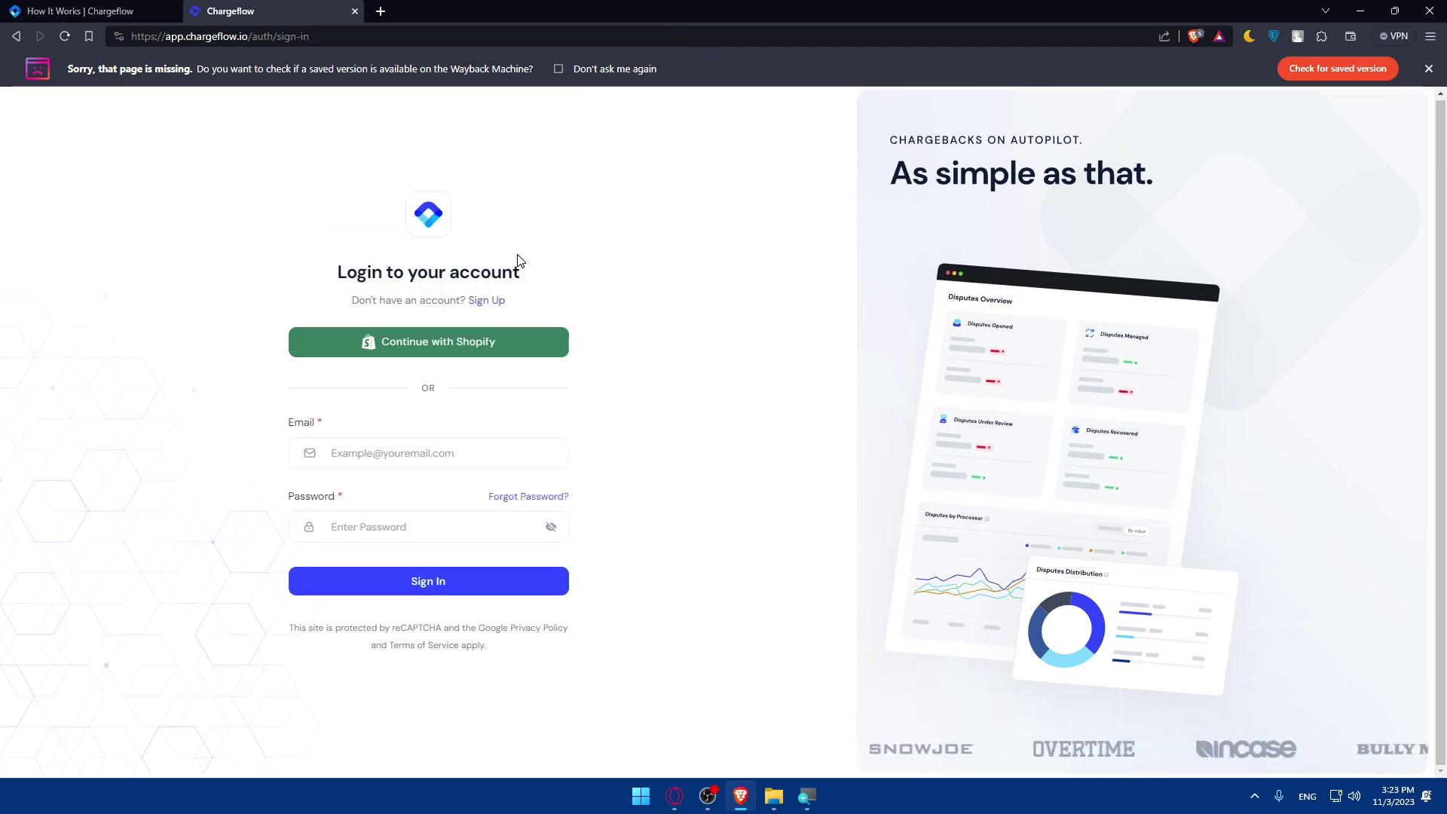
# Log in via Shopify and read the Activate Your Account prompt, highlighting the 25% success-fee line.
pyautogui.click(441, 341)
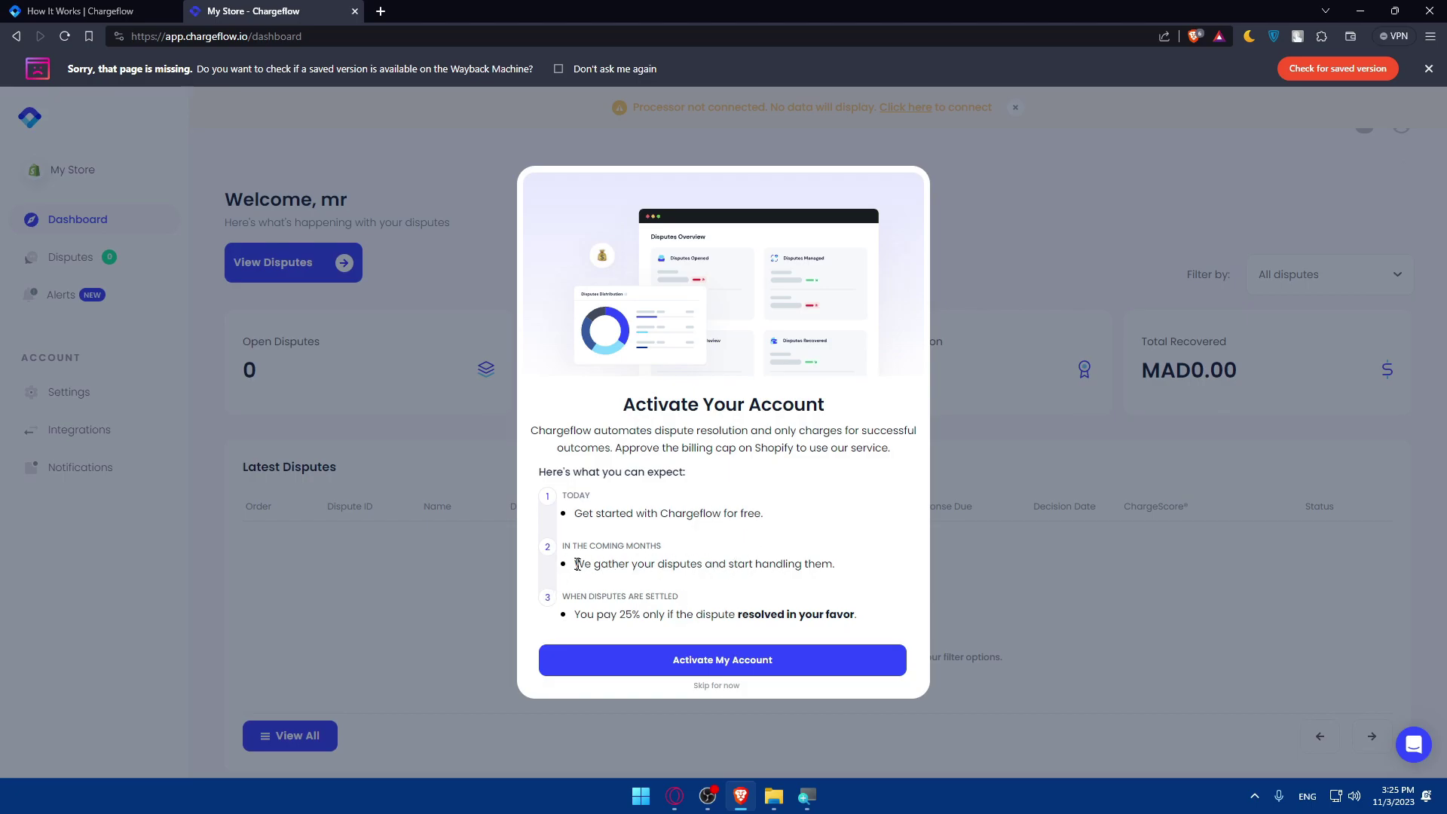
pyautogui.moveTo(578, 564); pyautogui.dragTo(694, 564)
pyautogui.click(694, 564)
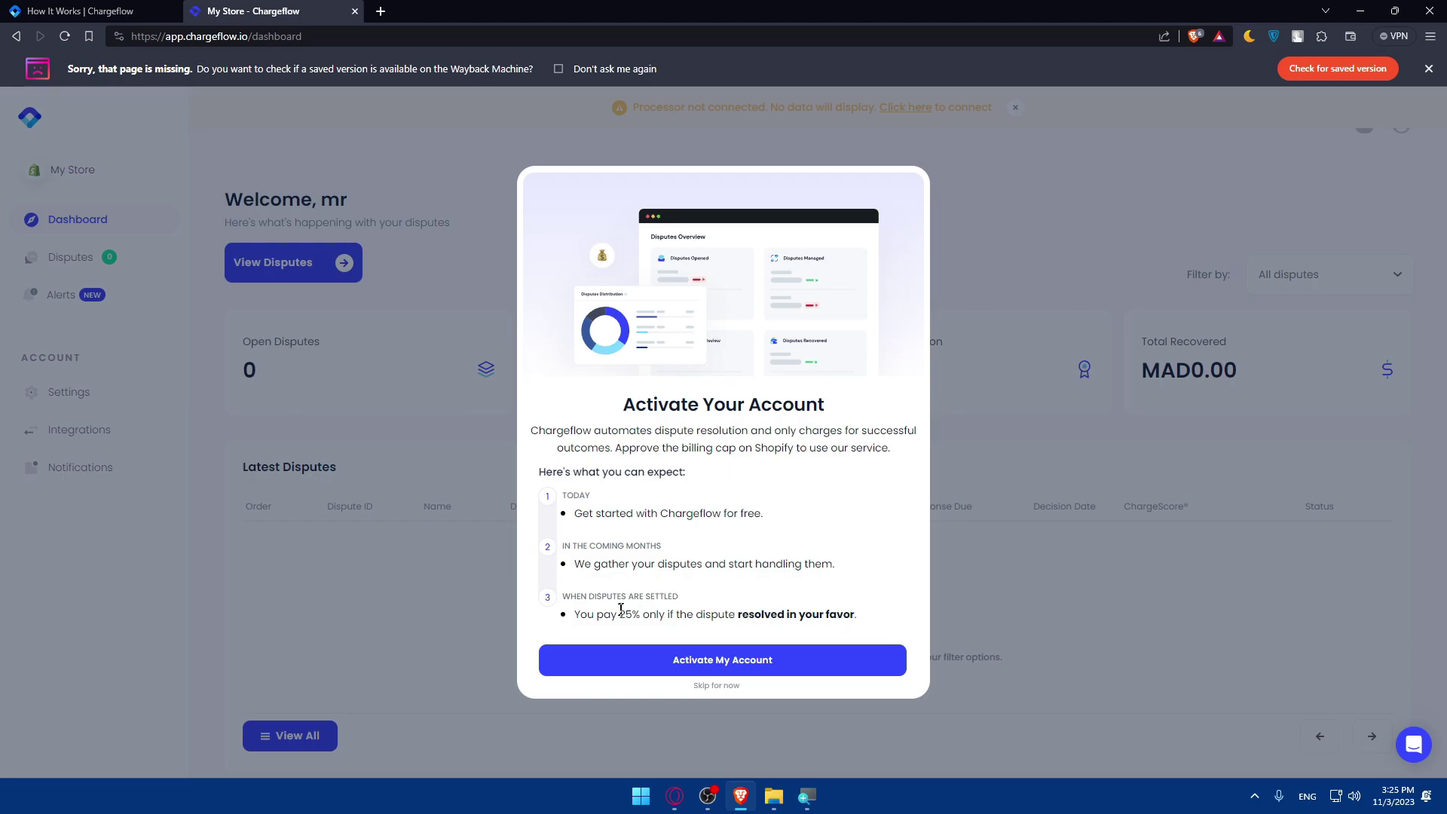
pyautogui.moveTo(574, 614); pyautogui.dragTo(633, 614)
pyautogui.moveTo(640, 614); pyautogui.dragTo(870, 615)
pyautogui.click(872, 616)
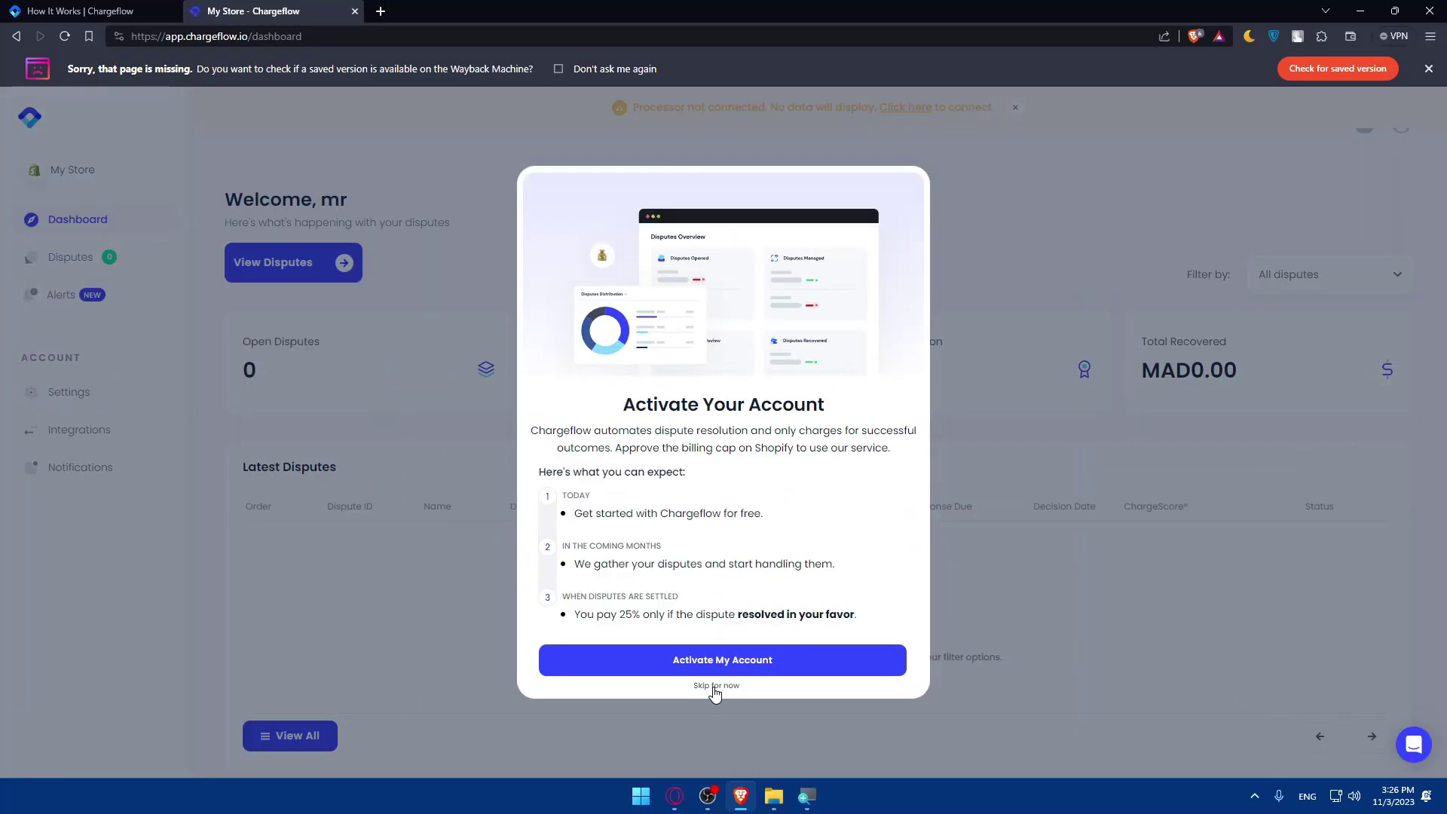
# Skip activation, accept the risk warning, and view the empty dashboard with MAD0.00 totals.
pyautogui.click(715, 686)
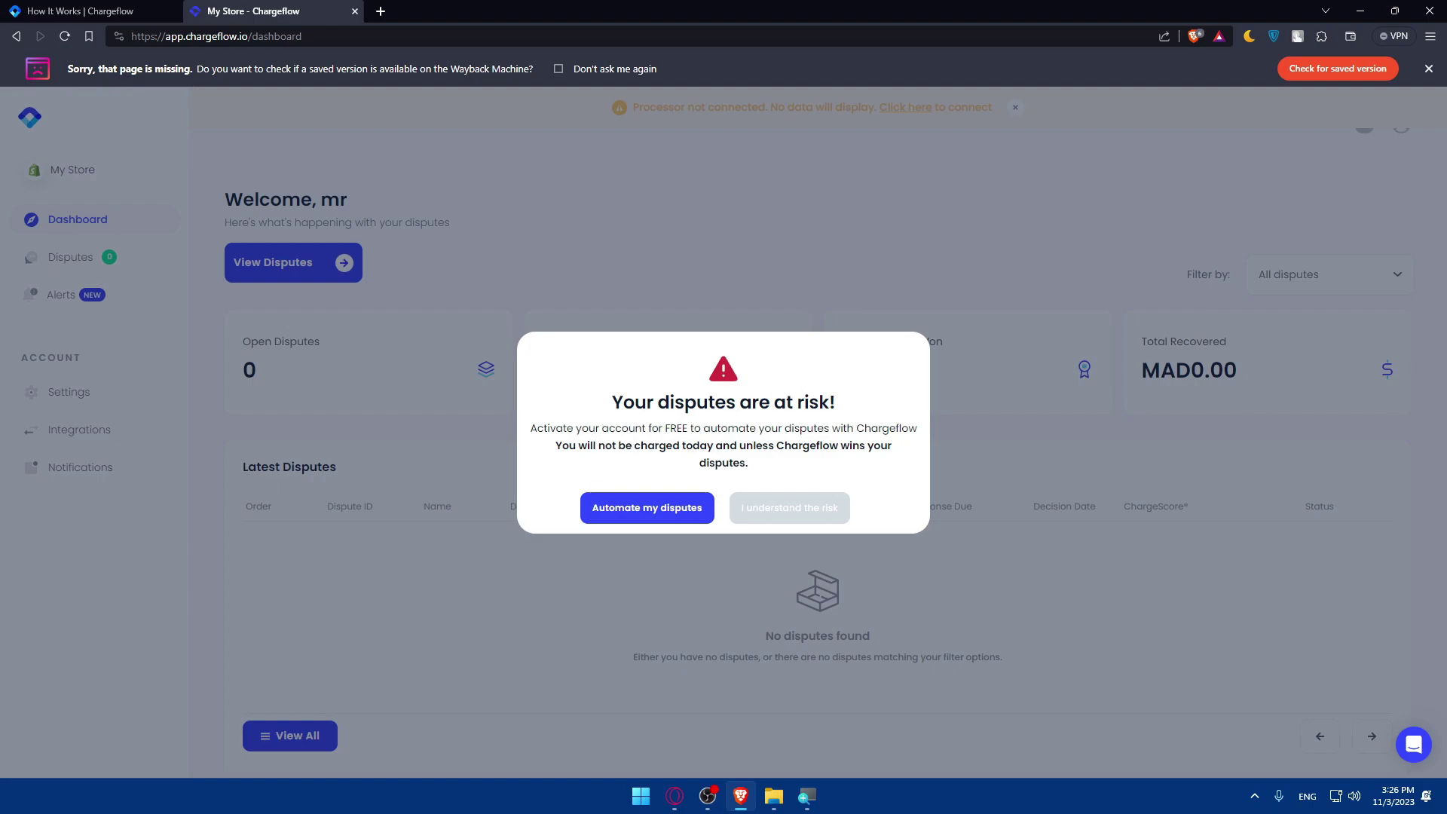
pyautogui.moveTo(551, 451); pyautogui.dragTo(888, 468)
pyautogui.click(792, 469)
pyautogui.click(771, 517)
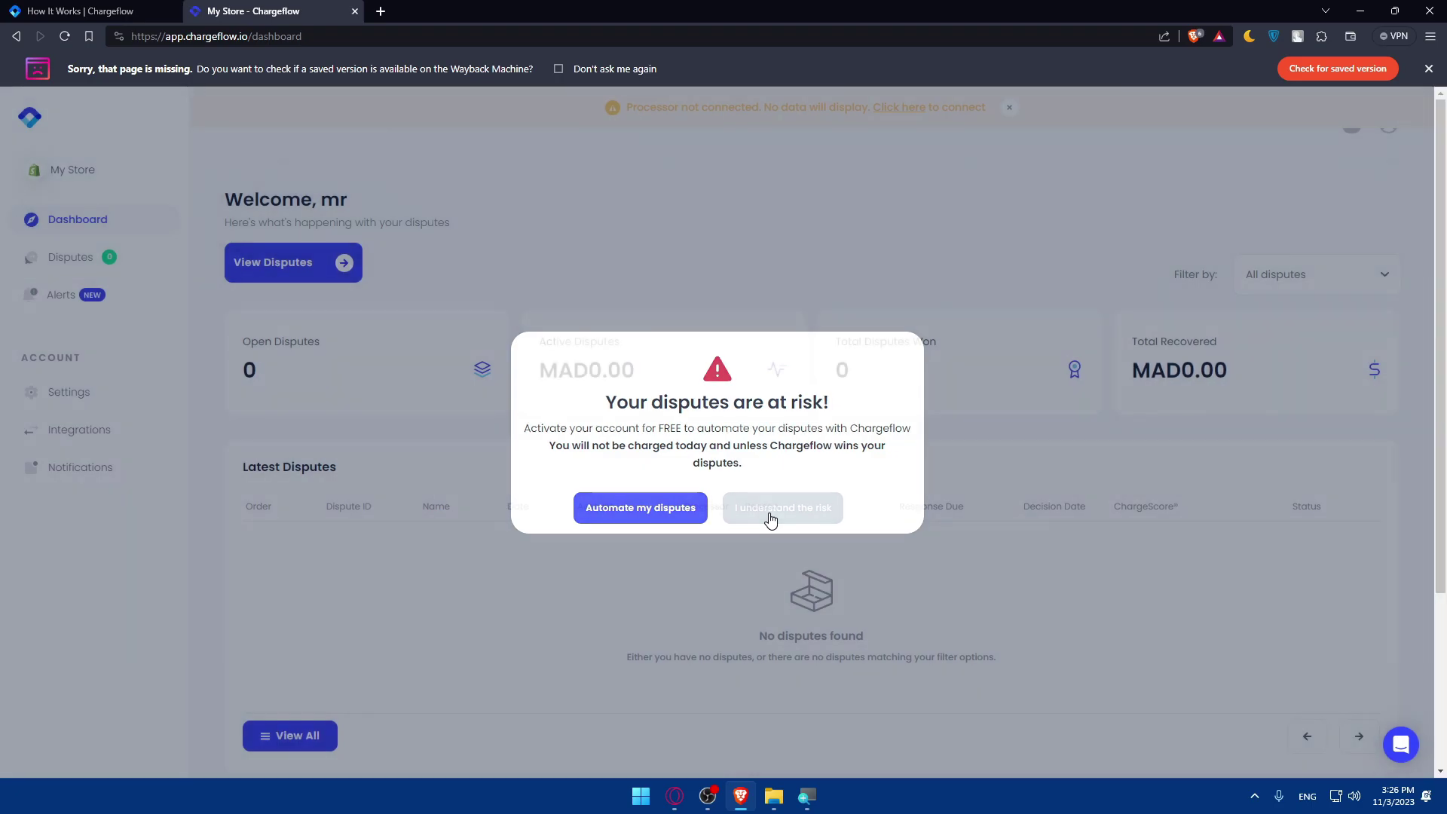
pyautogui.scroll(-3, 804, 505)
pyautogui.scroll(3, 804, 505)
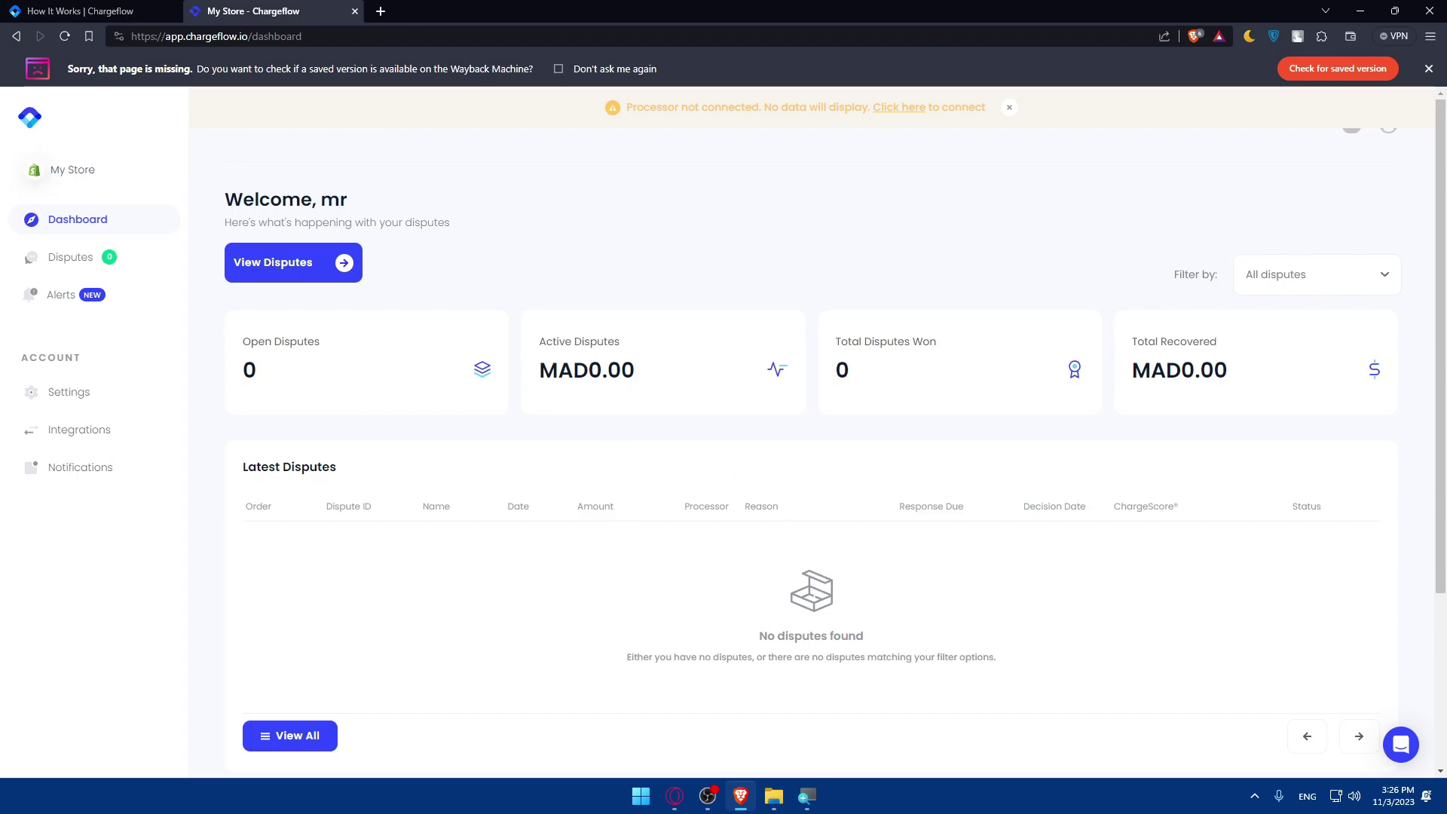
# Load paypal.com in a new third browser tab.
pyautogui.click(380, 11)
pyautogui.write('pay')
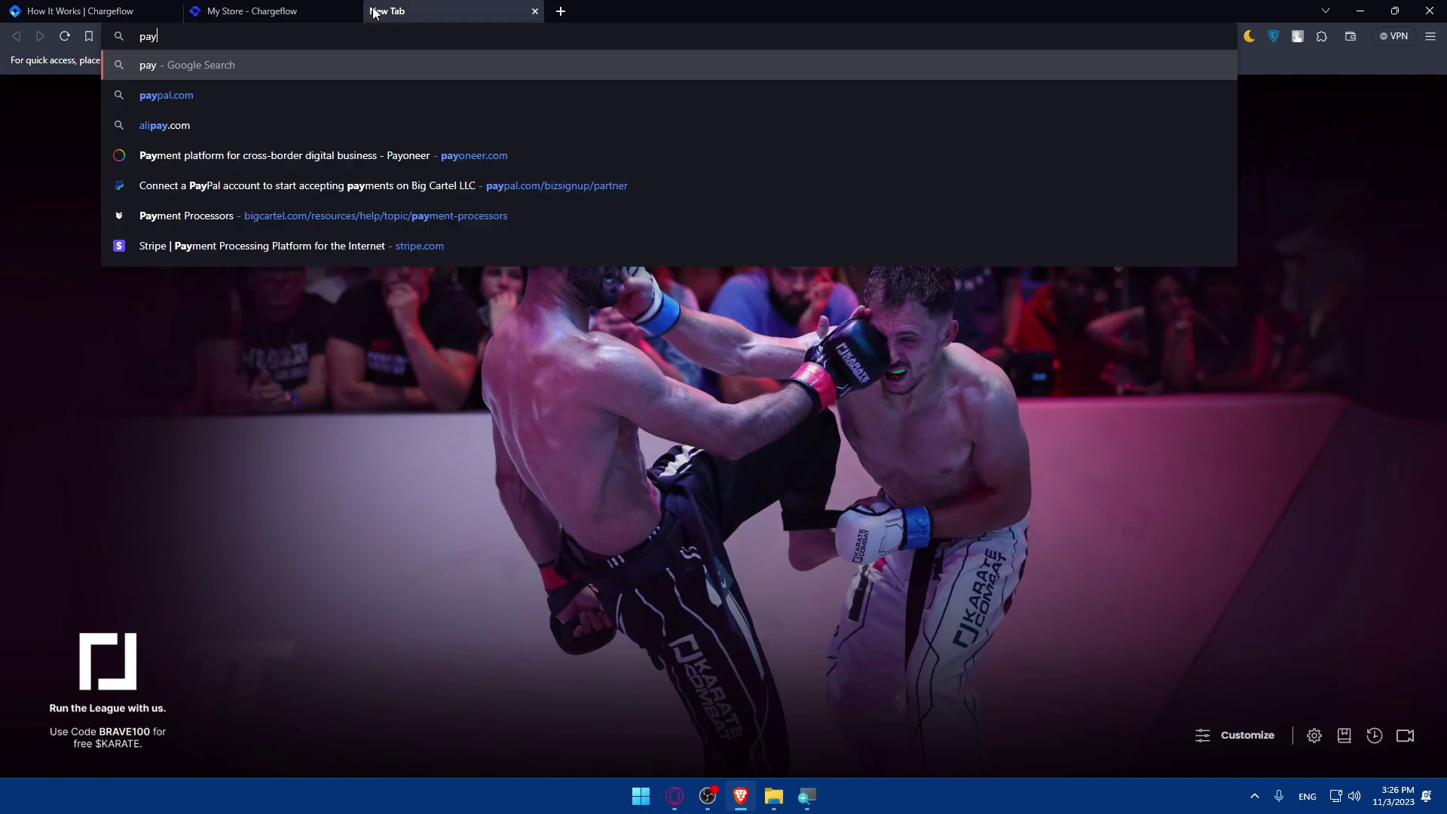
pyautogui.write('pal.com')
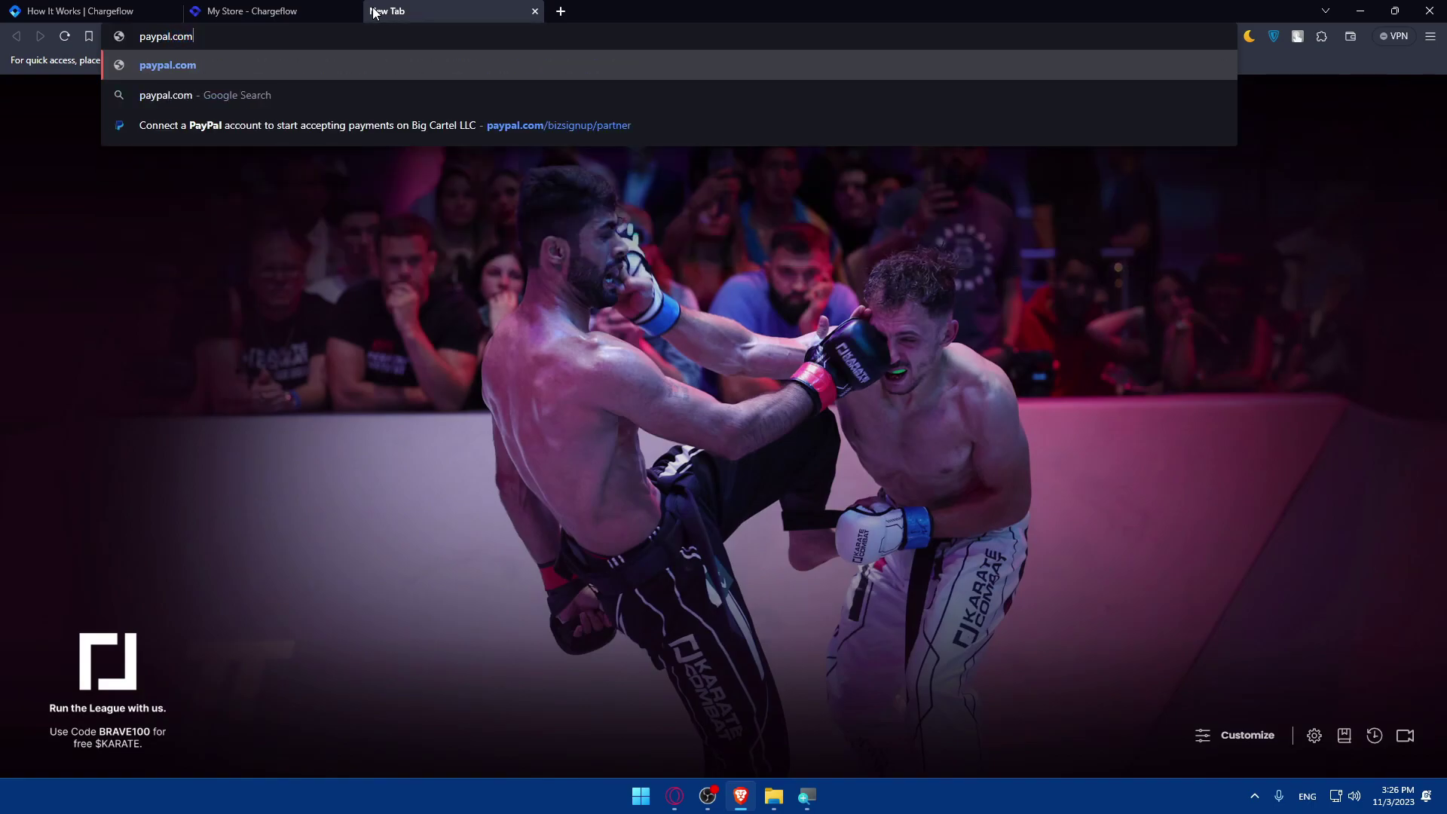
pyautogui.press('Return')
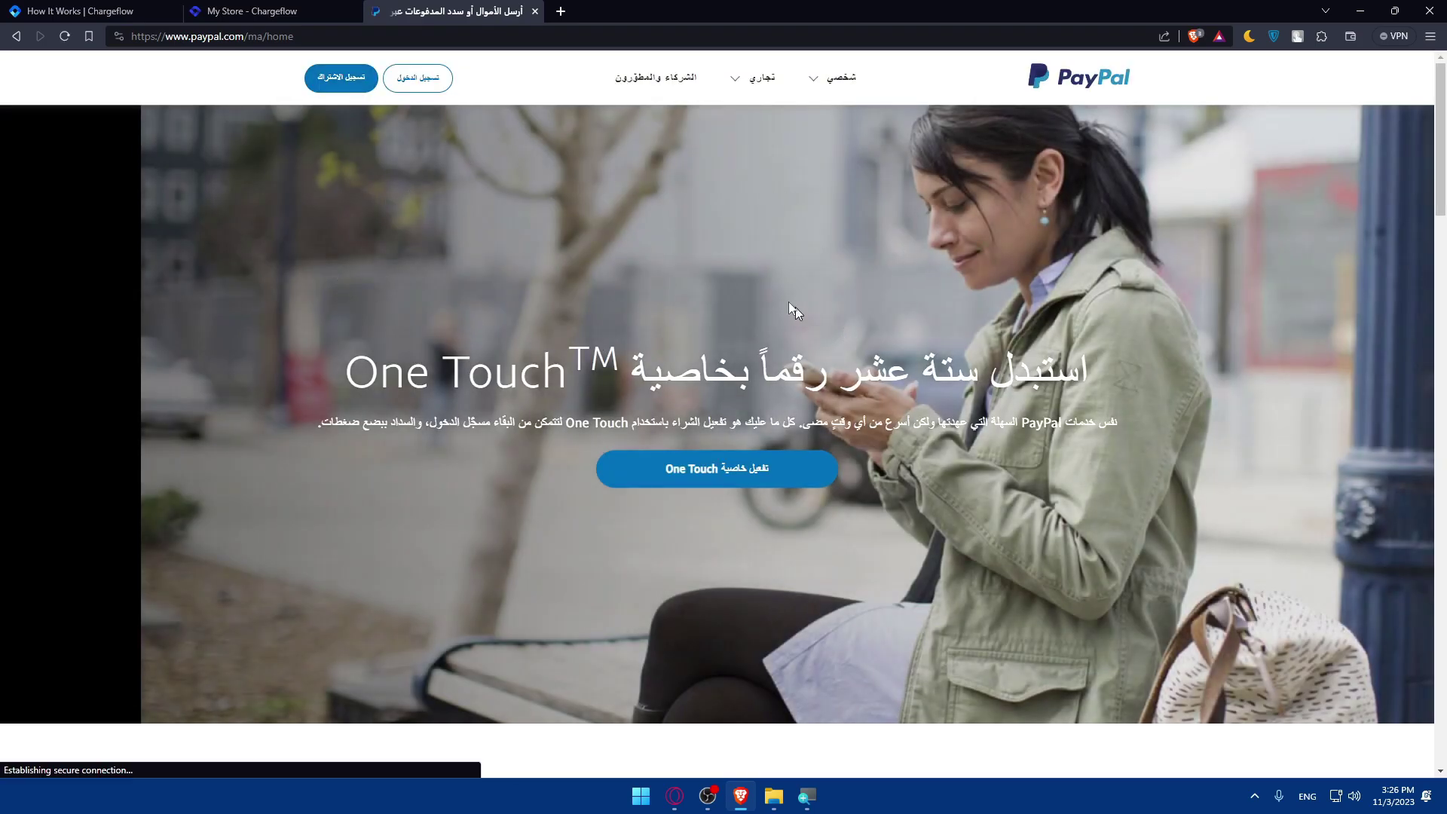
# Switch the PayPal Morocco site to English from the footer language link.
pyautogui.scroll(-10, 819, 312)
pyautogui.scroll(-15, 793, 266)
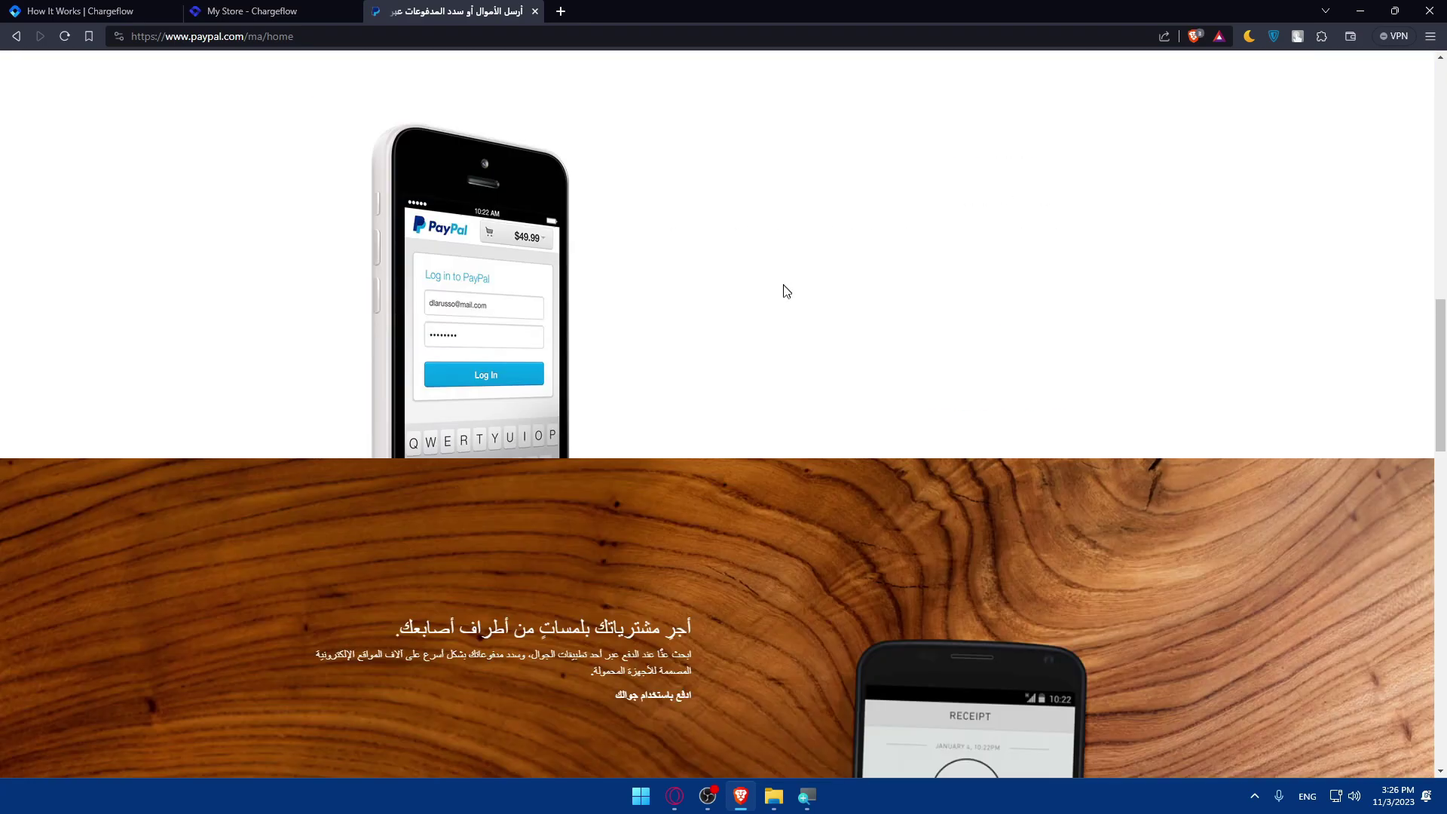
pyautogui.scroll(3, 731, 172)
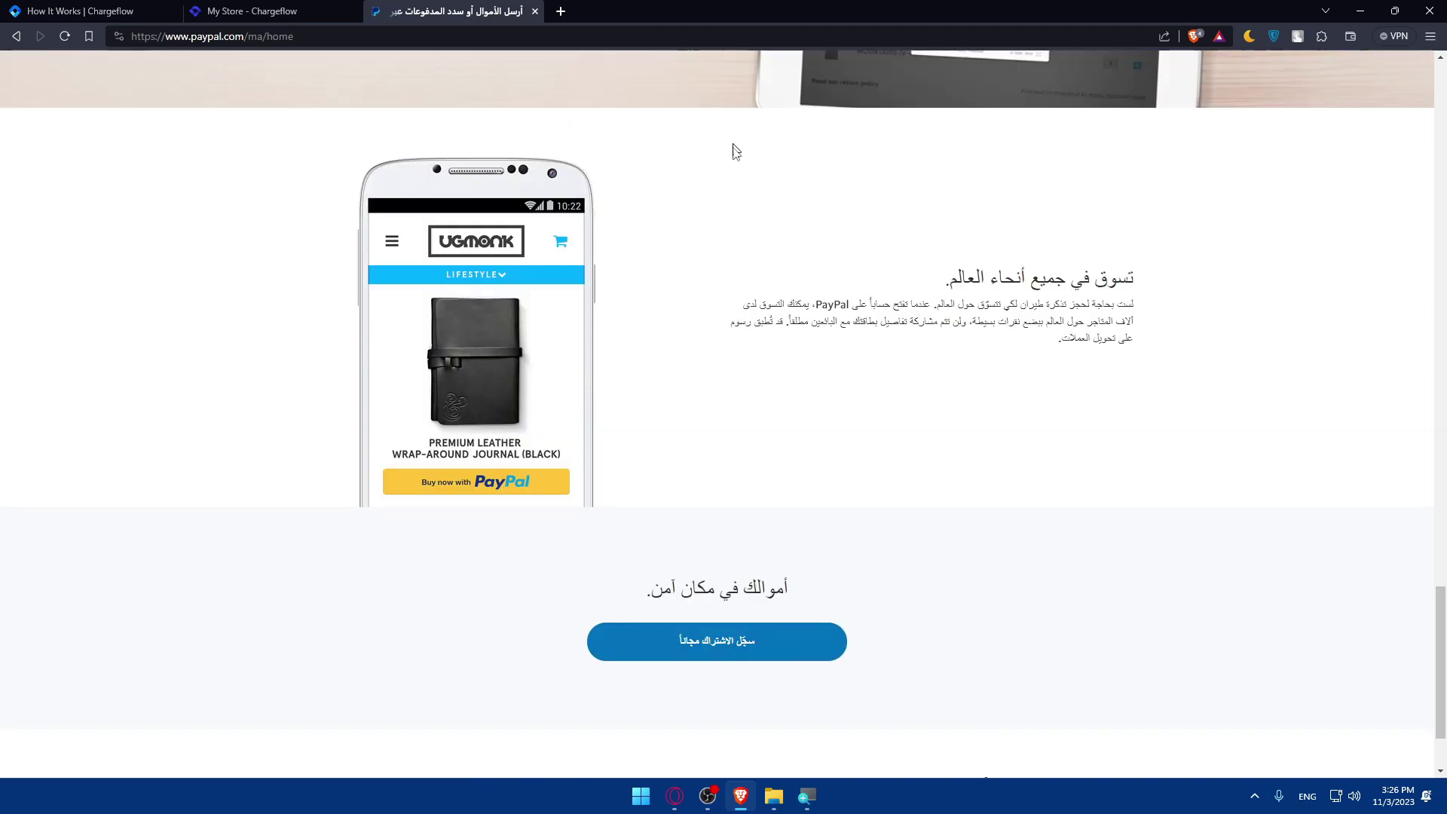
pyautogui.scroll(-3, 732, 172)
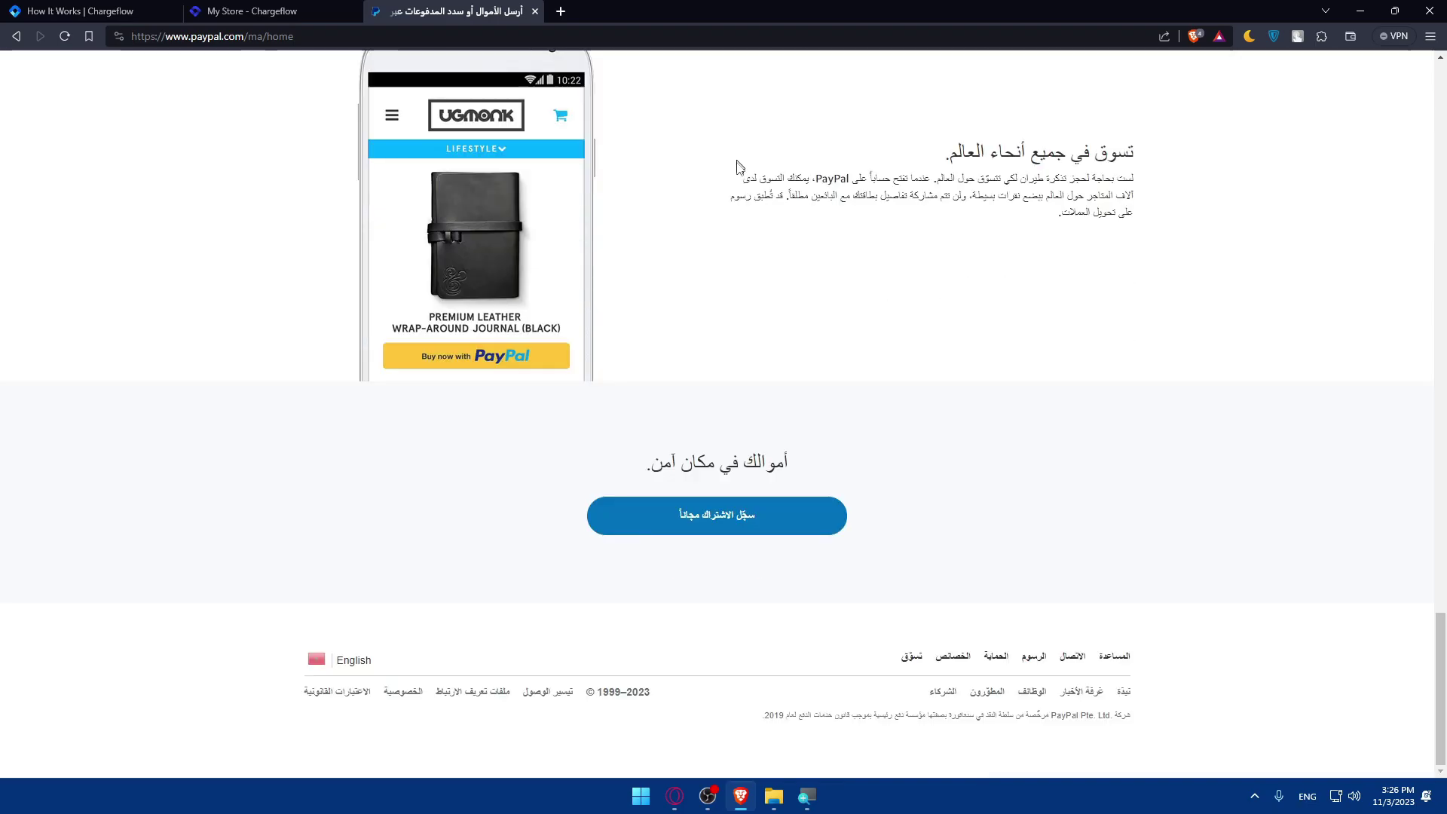
pyautogui.click(359, 663)
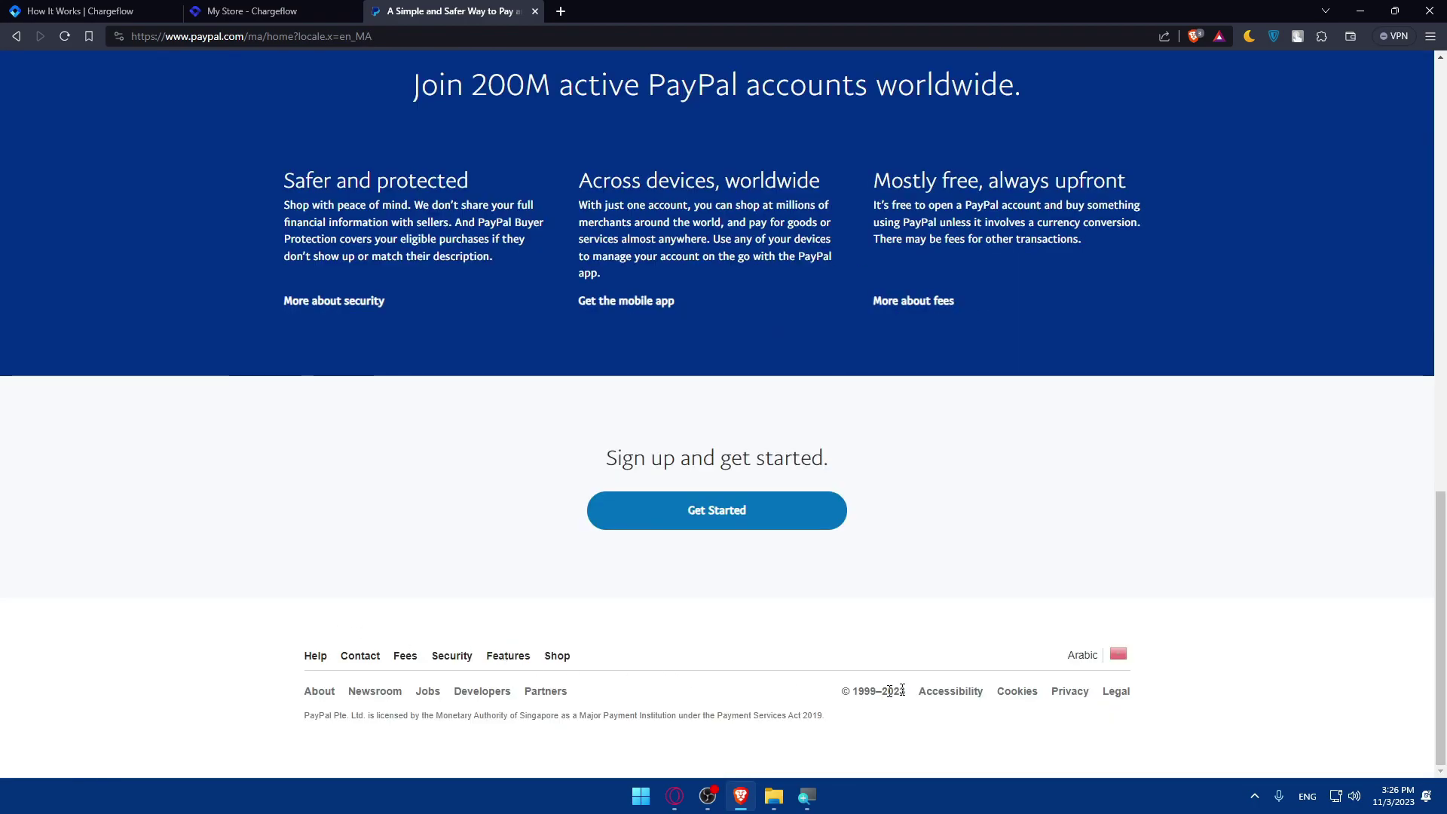
pyautogui.scroll(10, 817, 636)
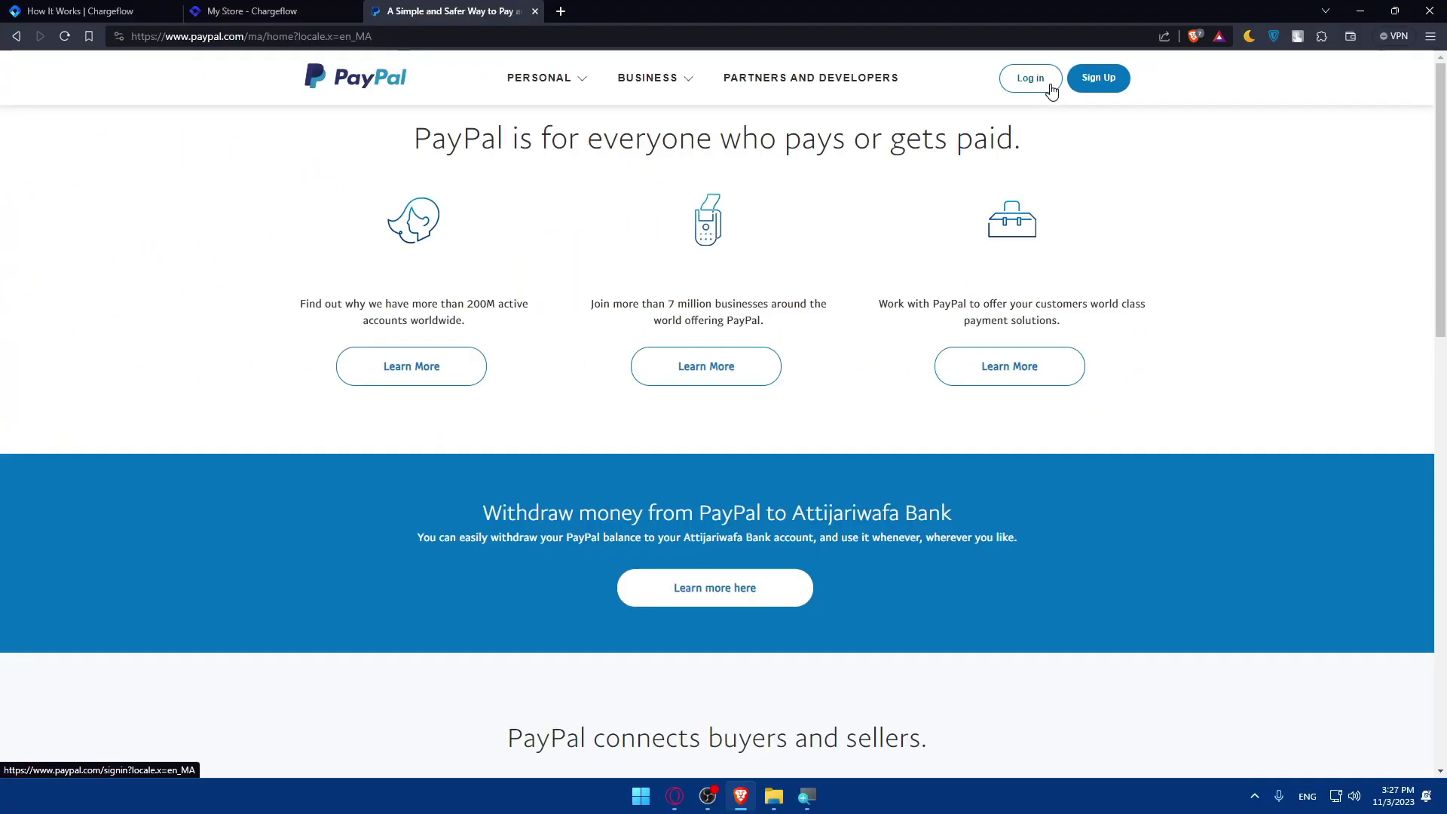
# Attempt a PayPal login with the account password, then start Forgot password recovery.
pyautogui.click(1034, 65)
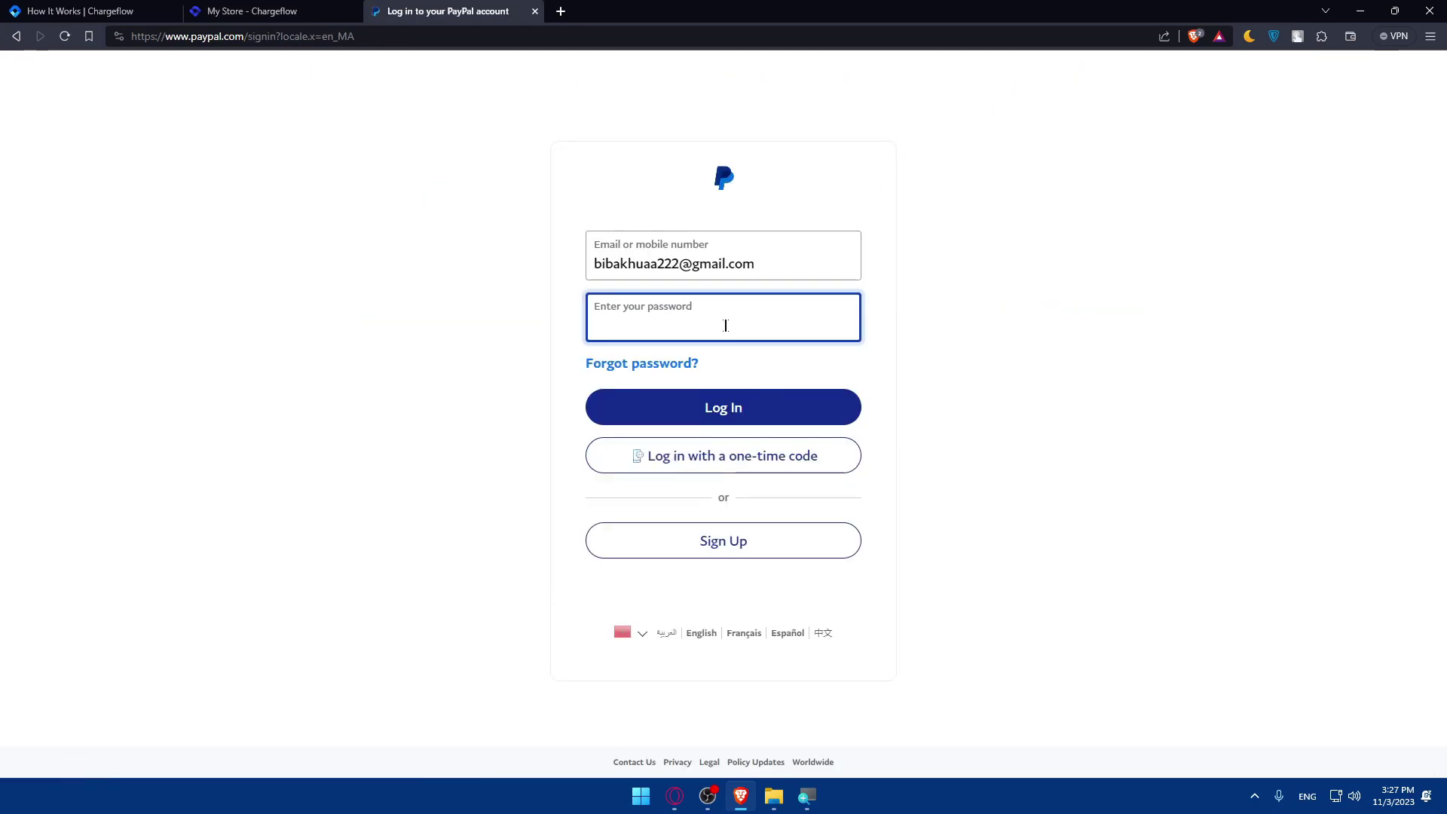
pyautogui.write('••')
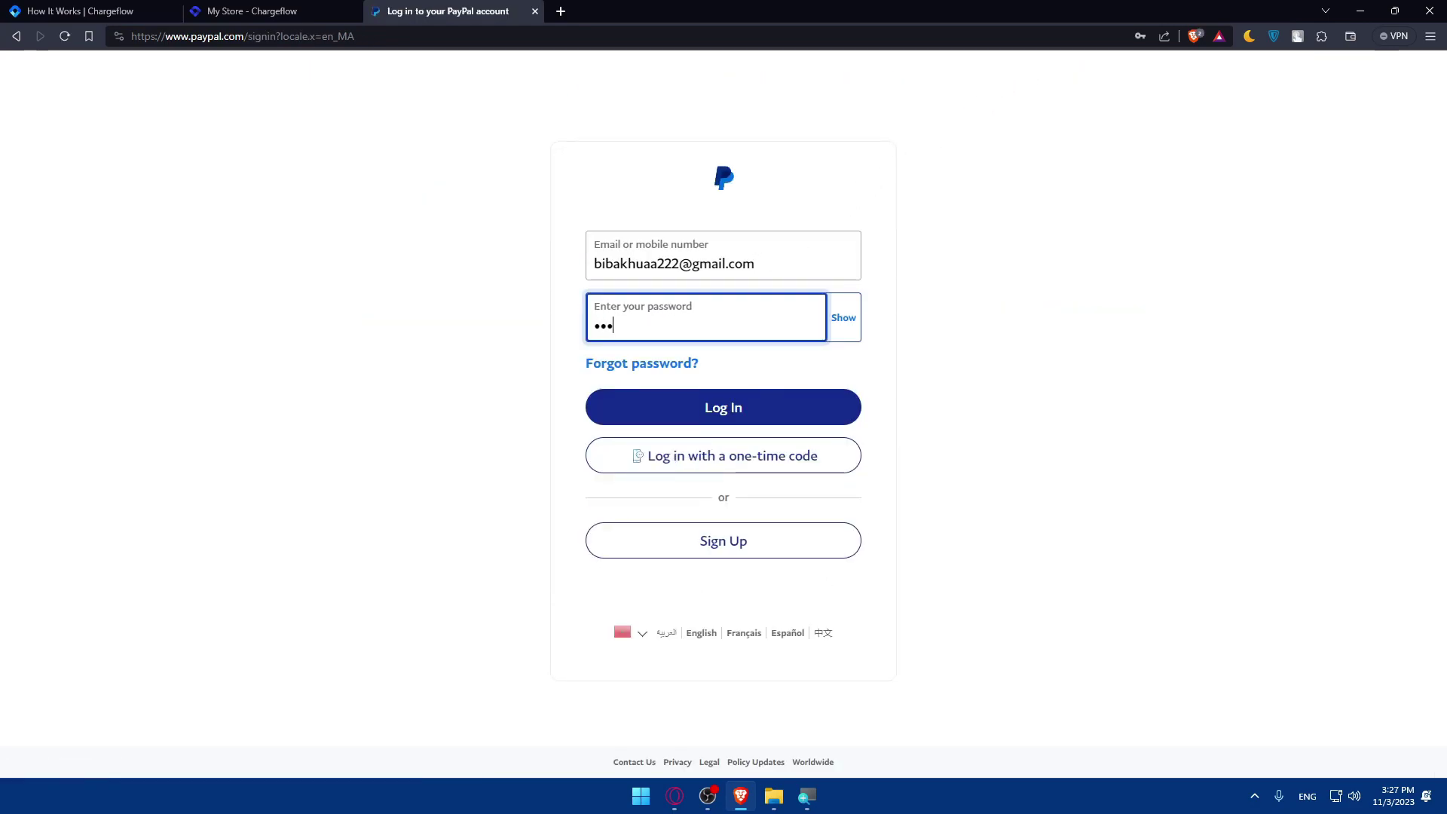
pyautogui.write('•••••')
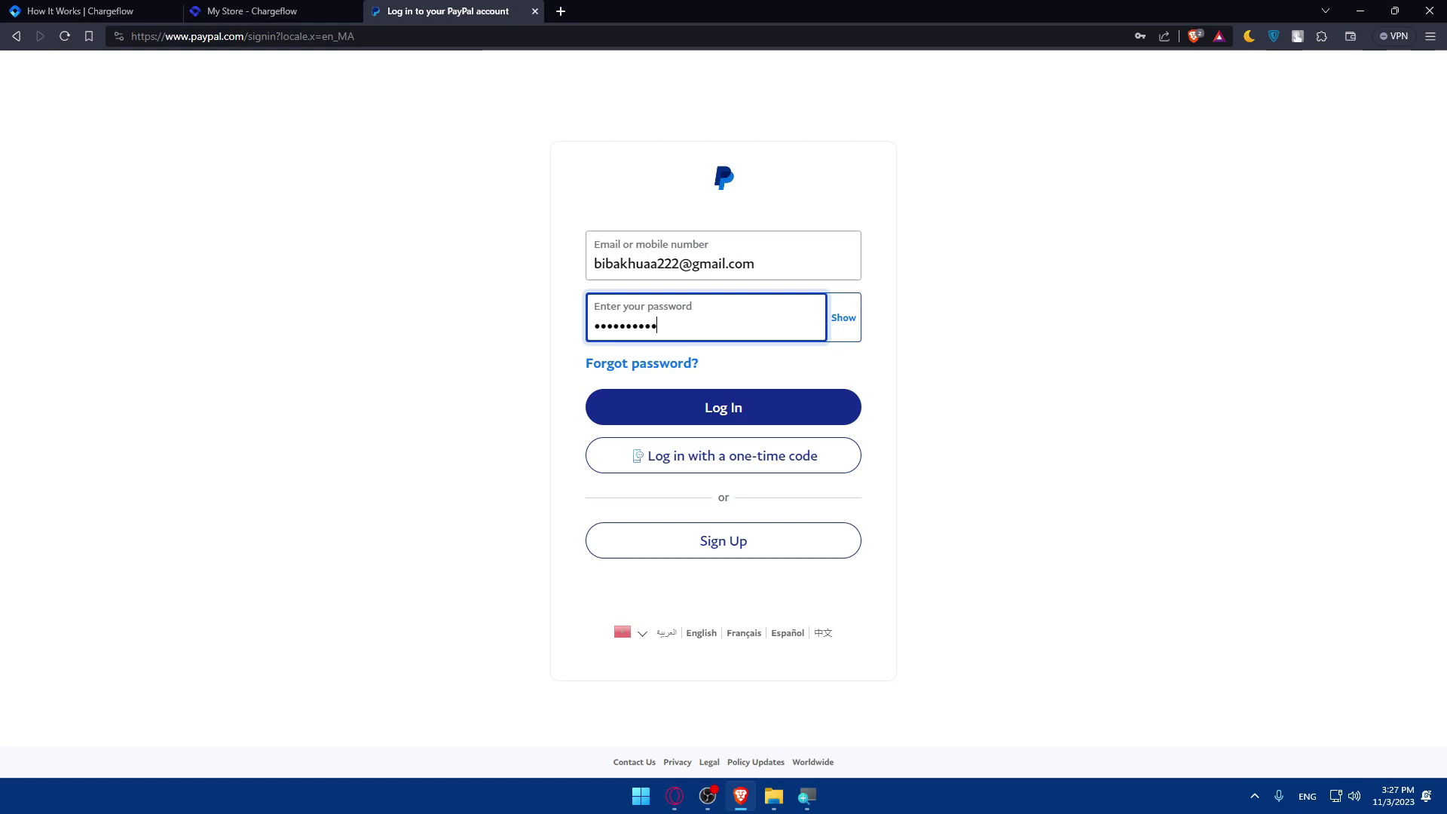
pyautogui.click(733, 407)
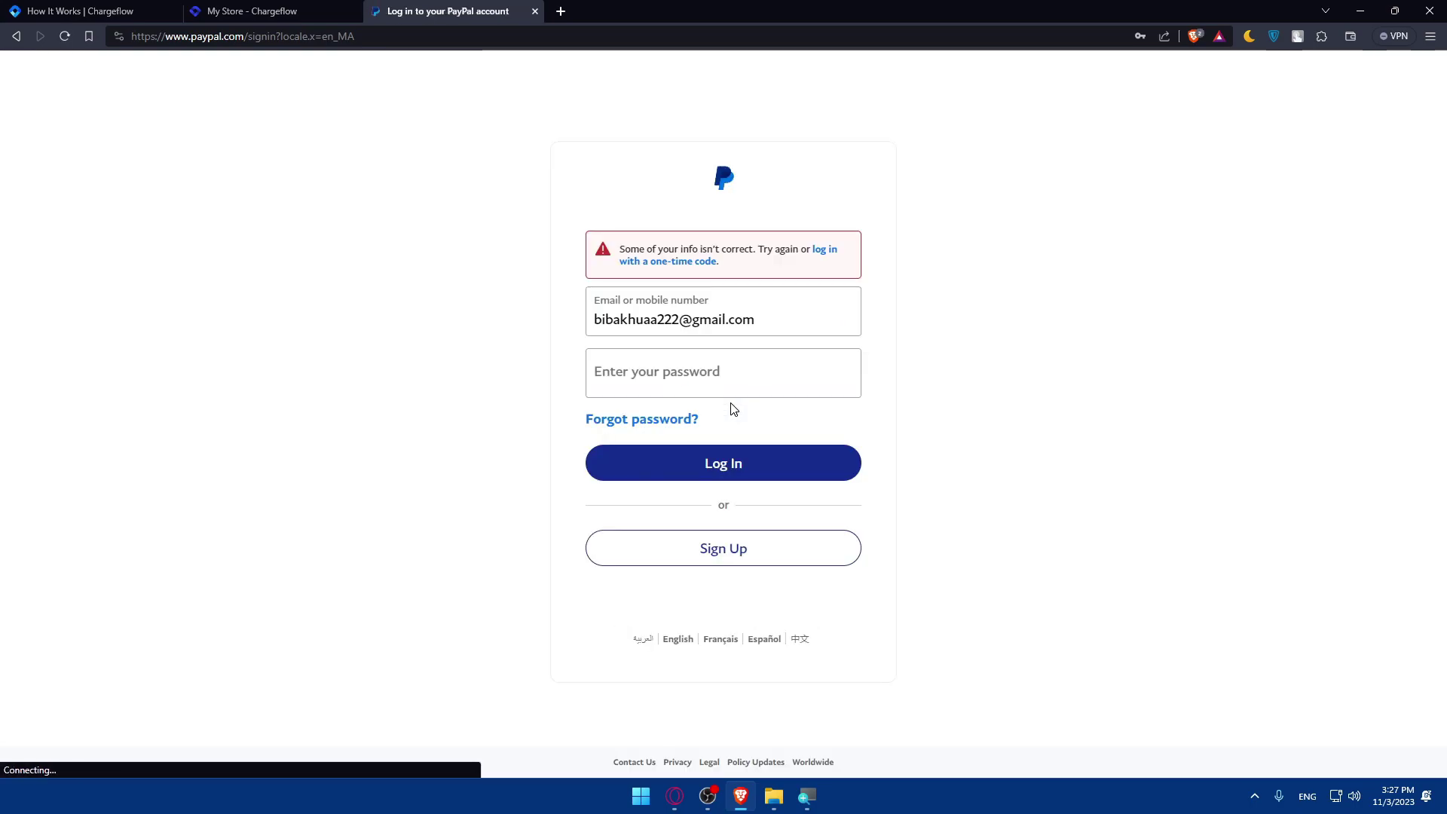
pyautogui.click(656, 419)
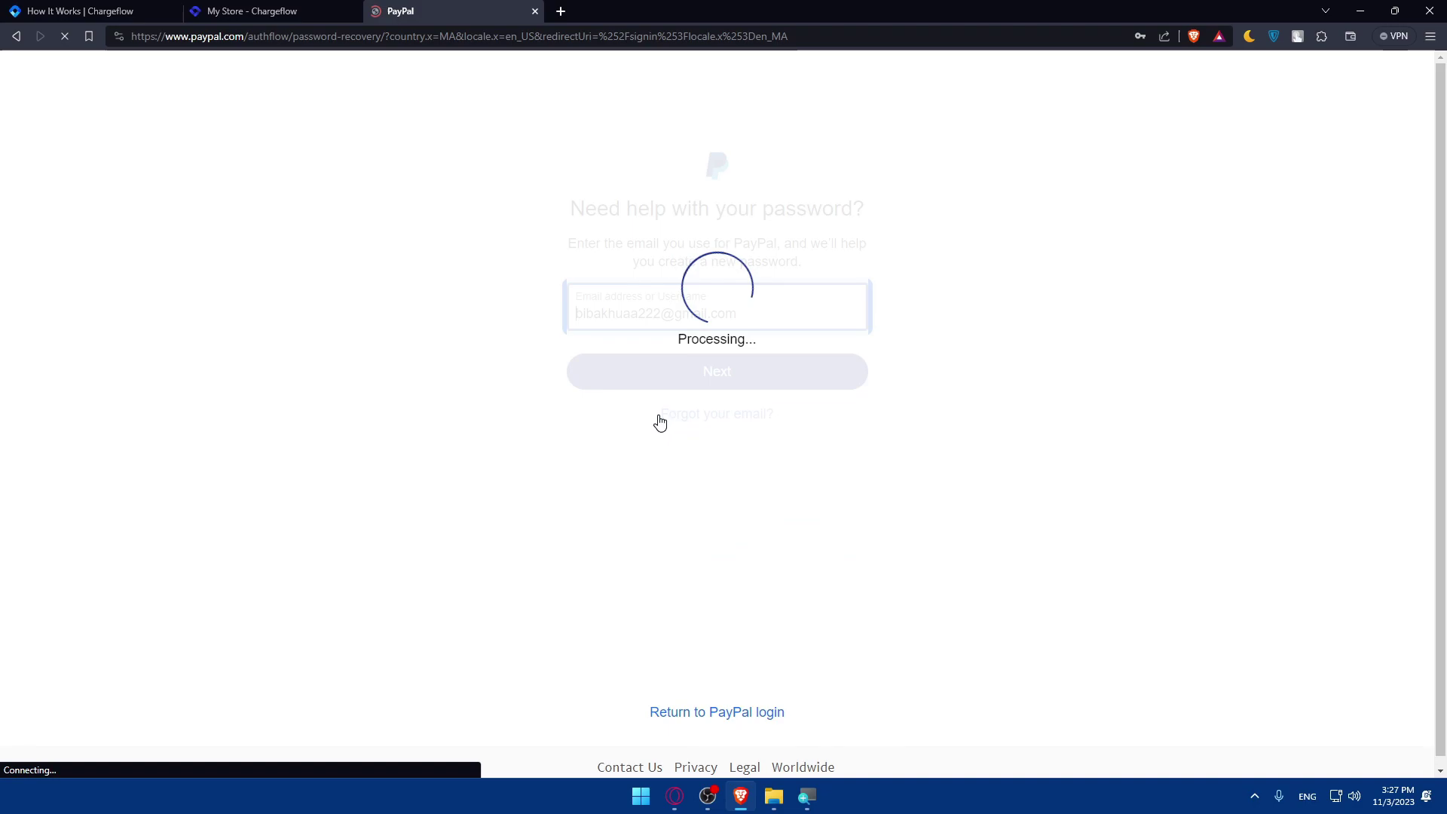
pyautogui.click(666, 371)
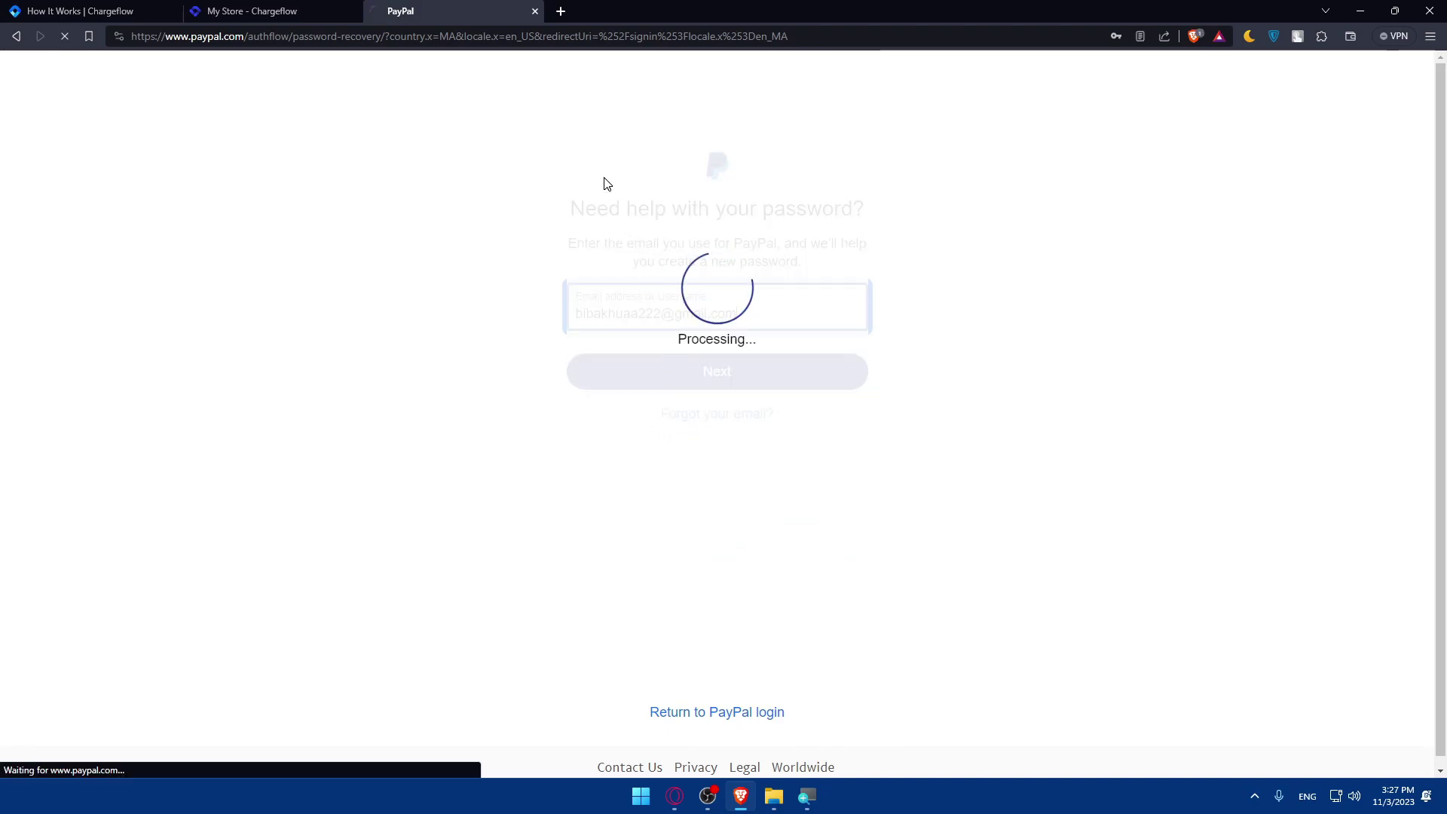
# Load Gmail in a new tab to receive the security code.
pyautogui.click(560, 10)
pyautogui.write('gm')
pyautogui.press('Return')
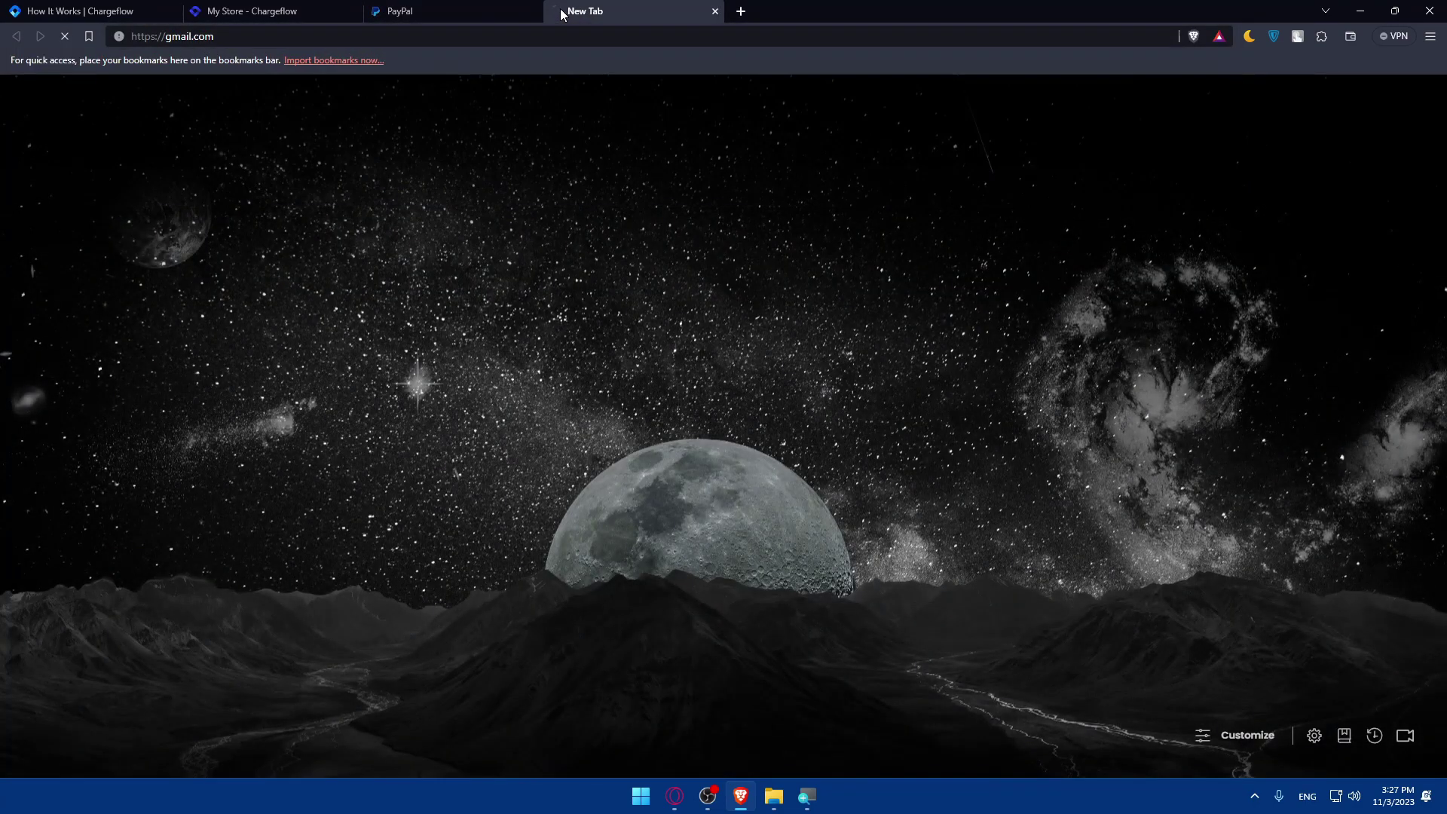
# Back on PayPal, choose Receive an email and send the security code.
pyautogui.click(458, 9)
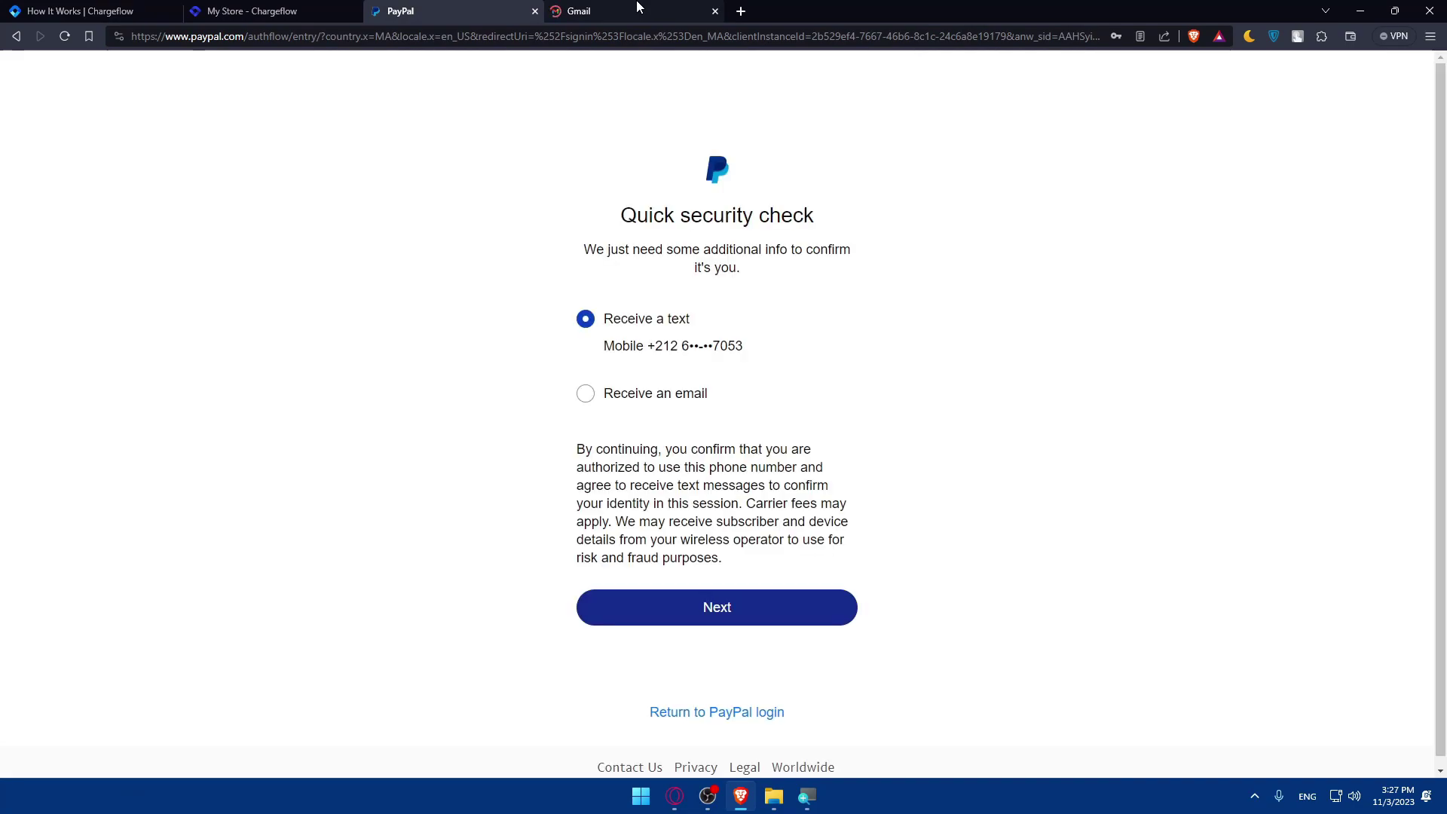
pyautogui.click(593, 393)
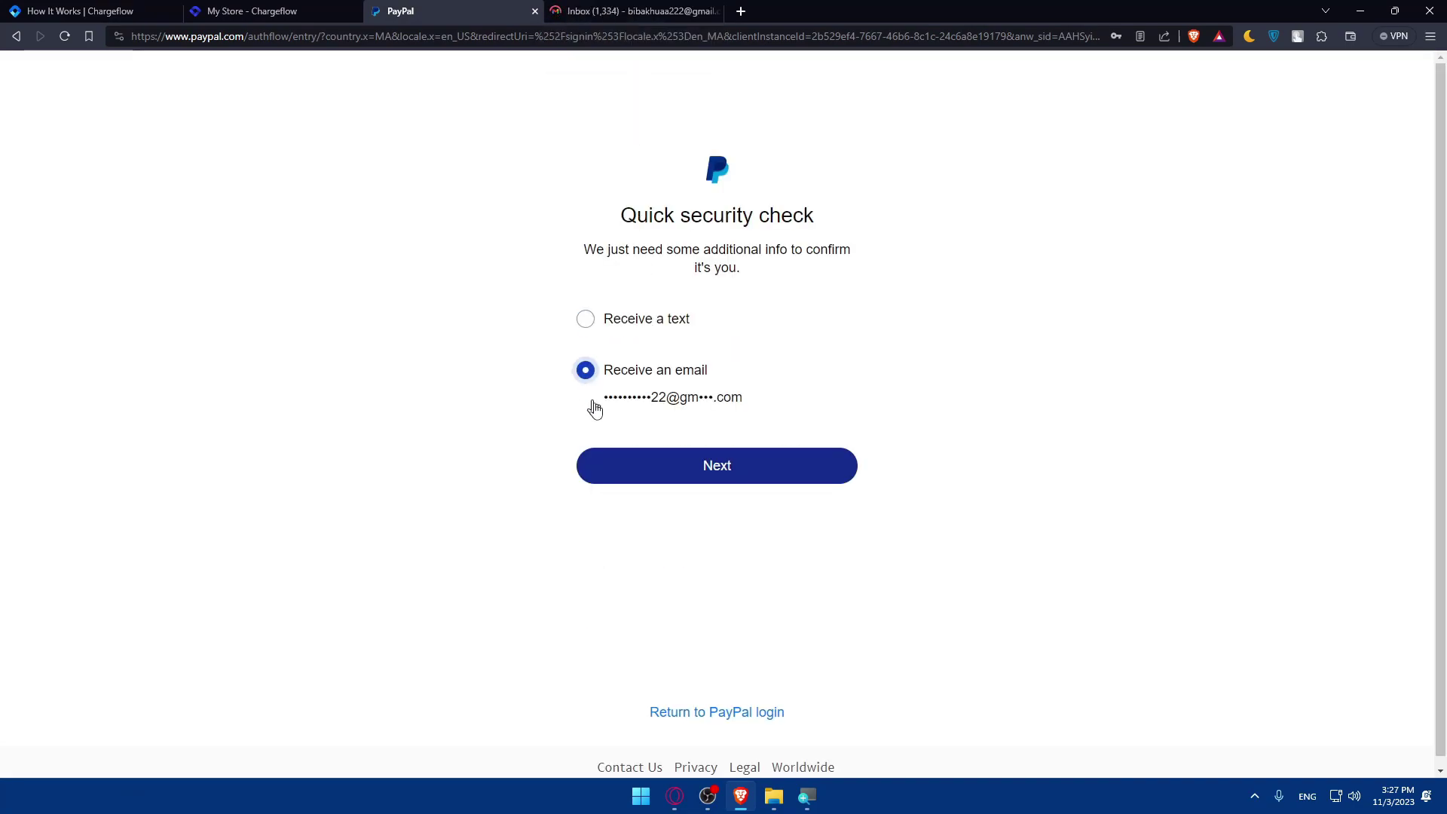
pyautogui.click(667, 471)
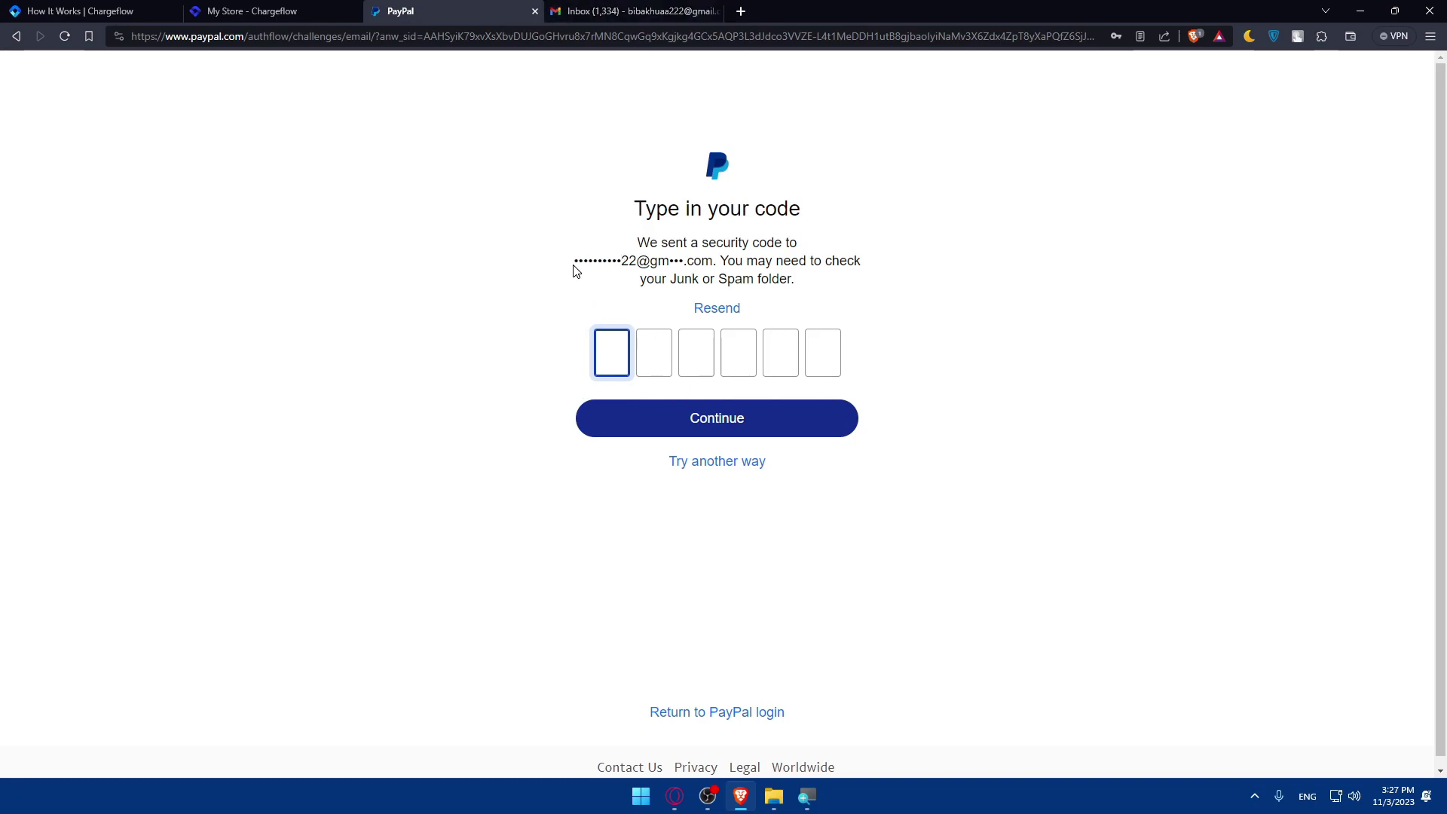
pyautogui.moveTo(575, 271); pyautogui.dragTo(723, 264)
pyautogui.click(414, 267)
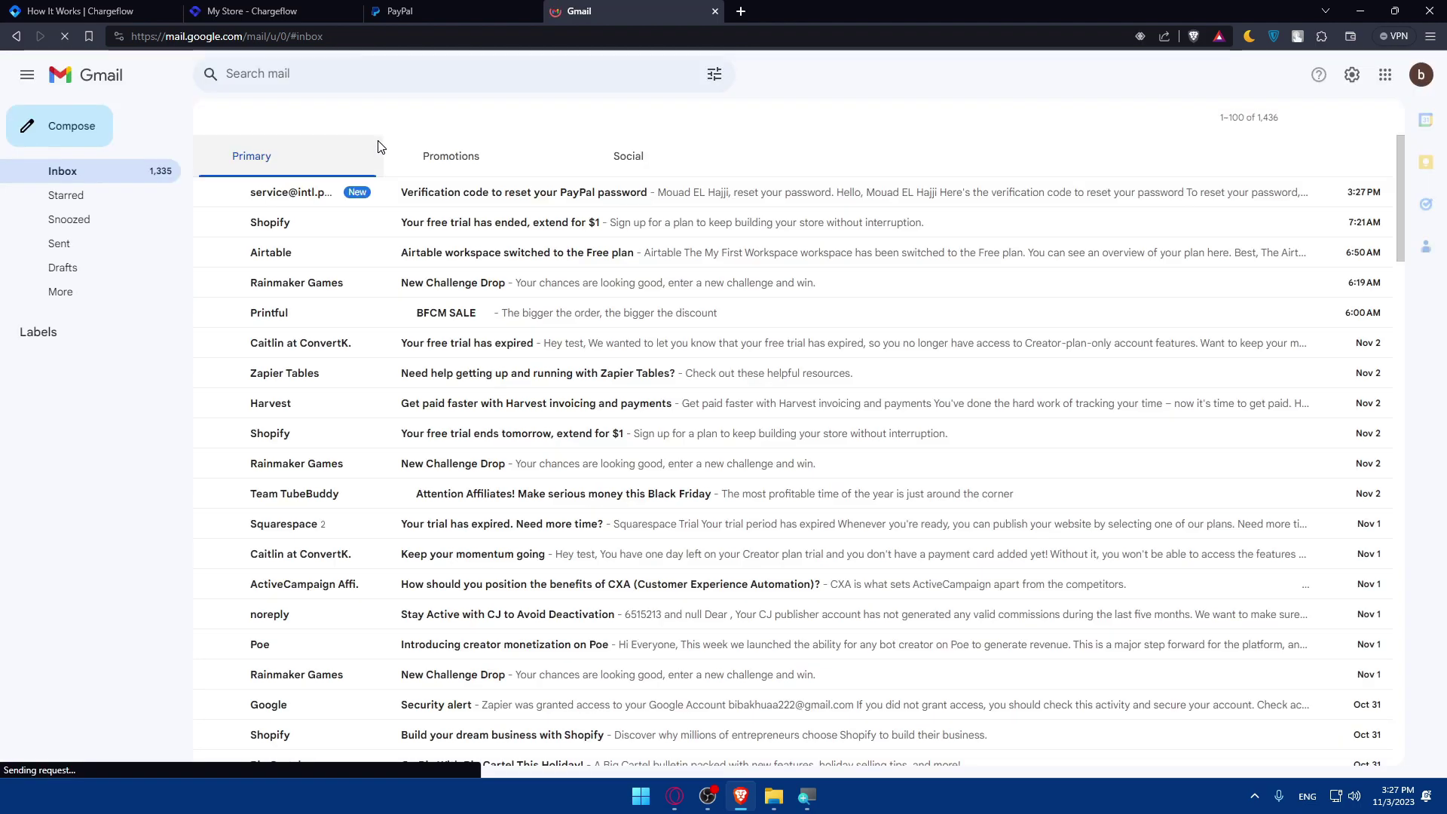
# Copy the code from PayPal's Gmail verification email and submit it on PayPal's code page.
pyautogui.click(355, 192)
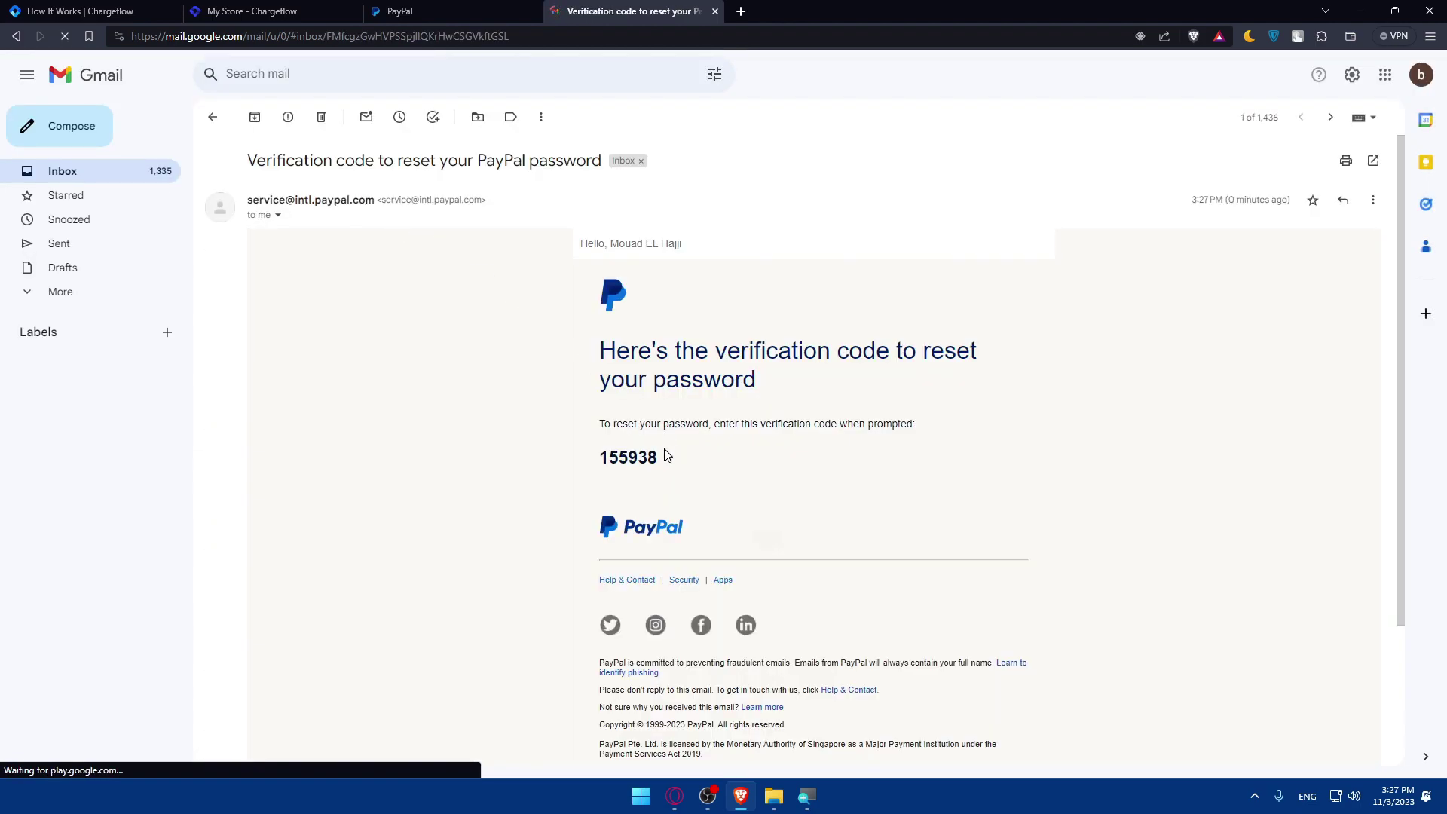
pyautogui.moveTo(666, 454)
pyautogui.mouseDown()
pyautogui.moveTo(588, 462)
pyautogui.moveTo(673, 462)
pyautogui.mouseUp()
pyautogui.hotkey('ctrl', 'c')
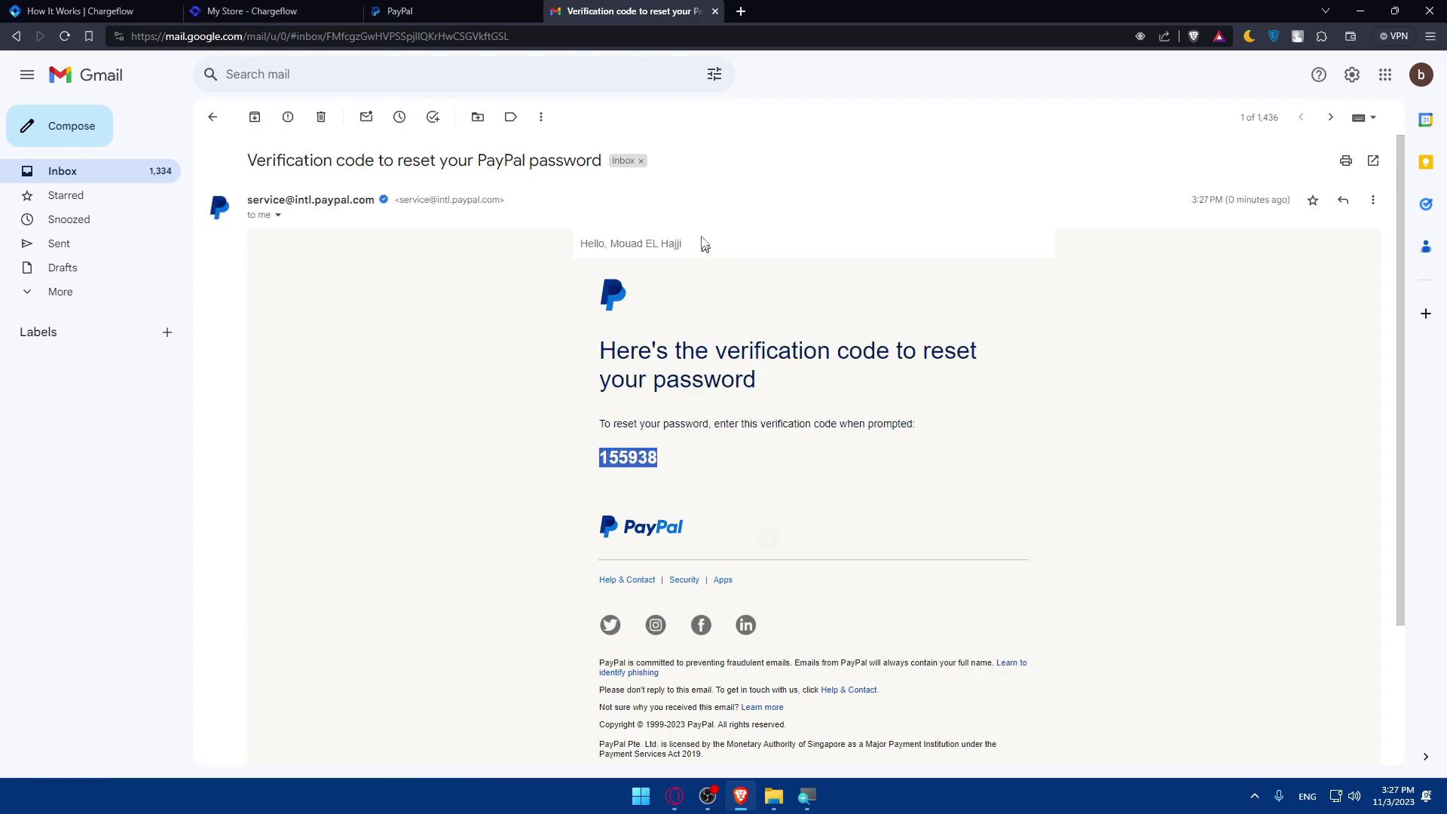
pyautogui.click(473, 9)
pyautogui.hotkey('ctrl', 'v')
pyautogui.click(683, 411)
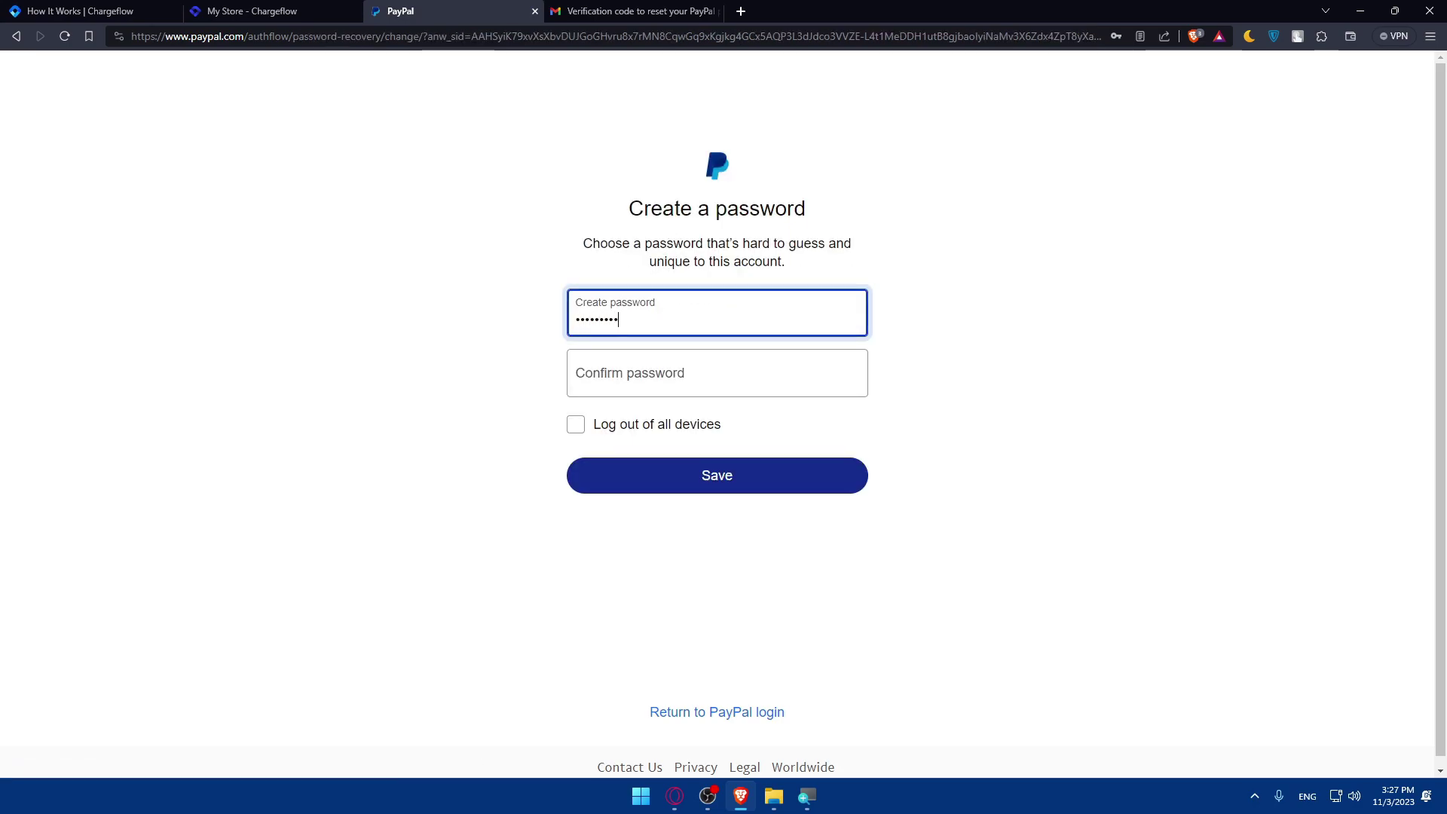
# Save the new PayPal password, close the Gmail tab, and dismiss Brave's save-password popup.
pyautogui.press('Tab')
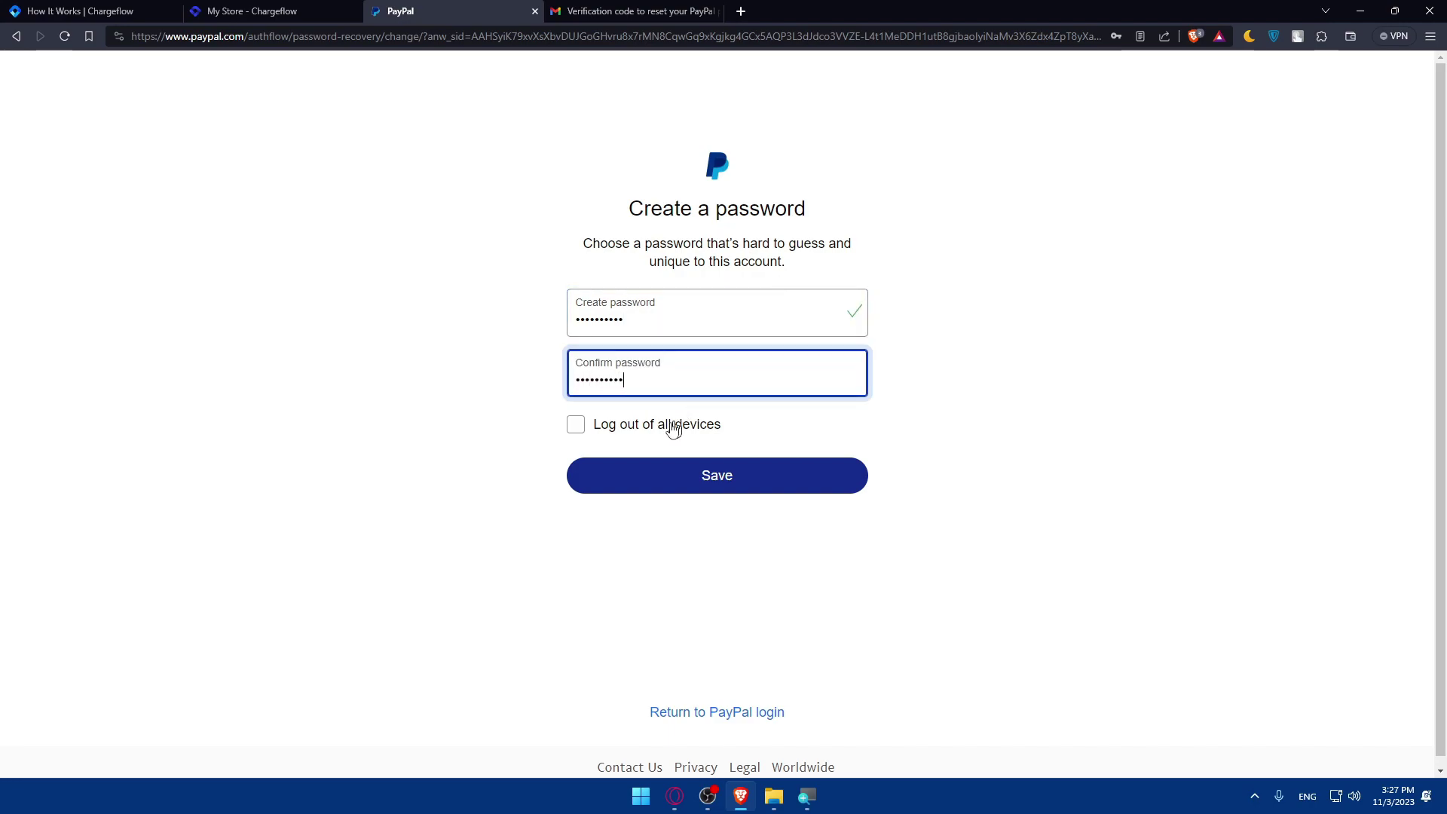
pyautogui.click(717, 481)
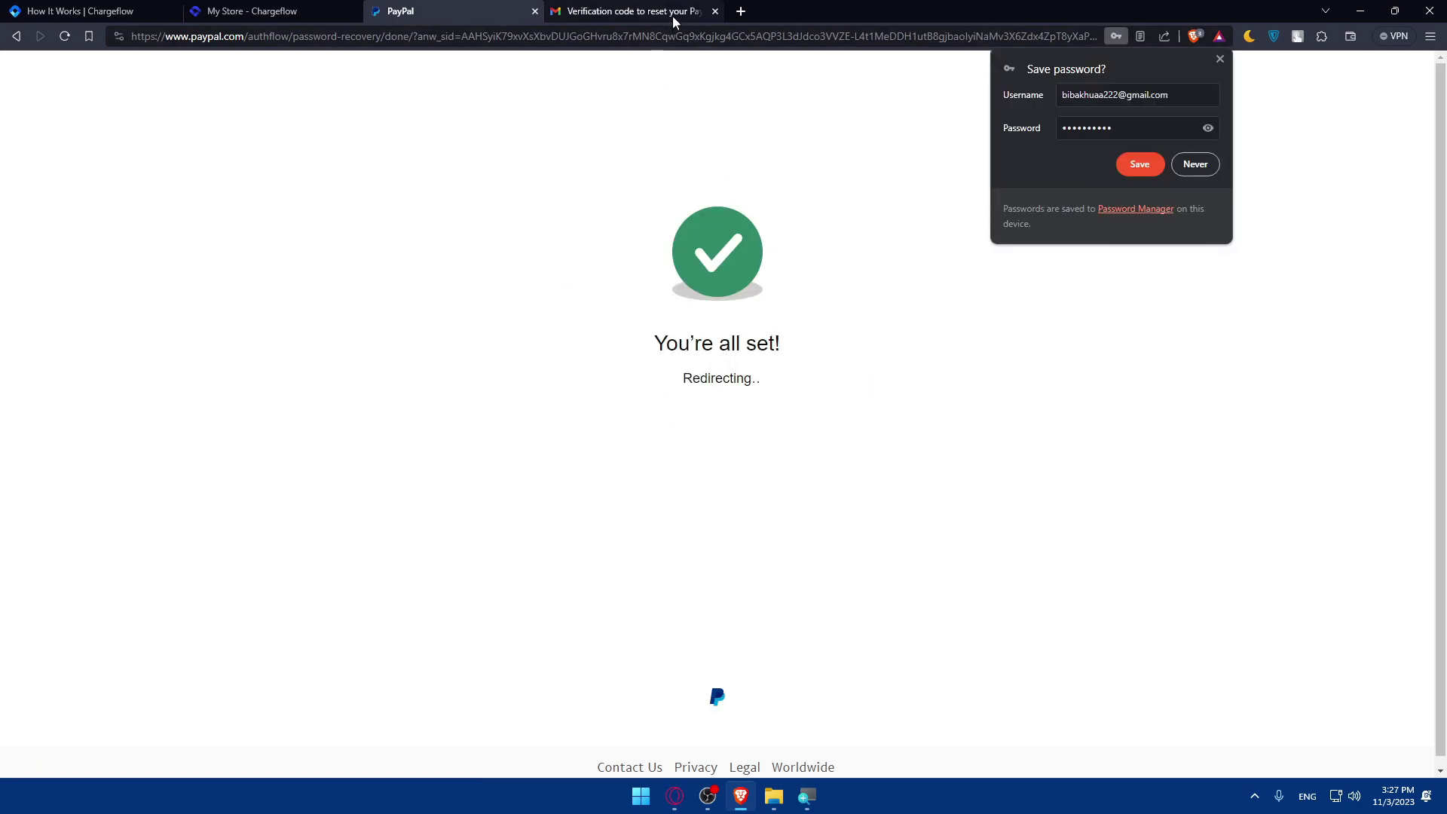
pyautogui.click(714, 11)
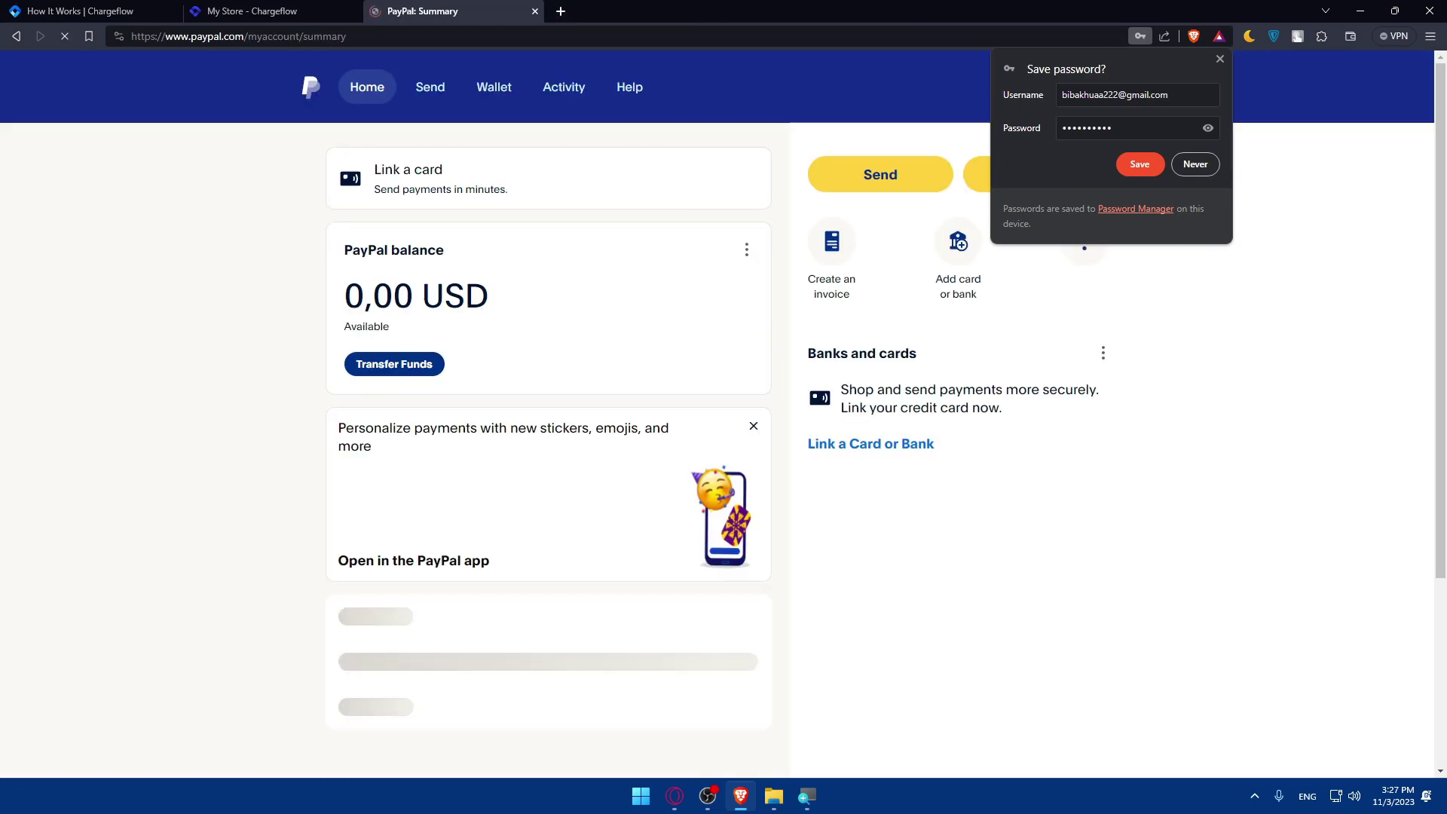
pyautogui.hotkey('alt', 'Tab')
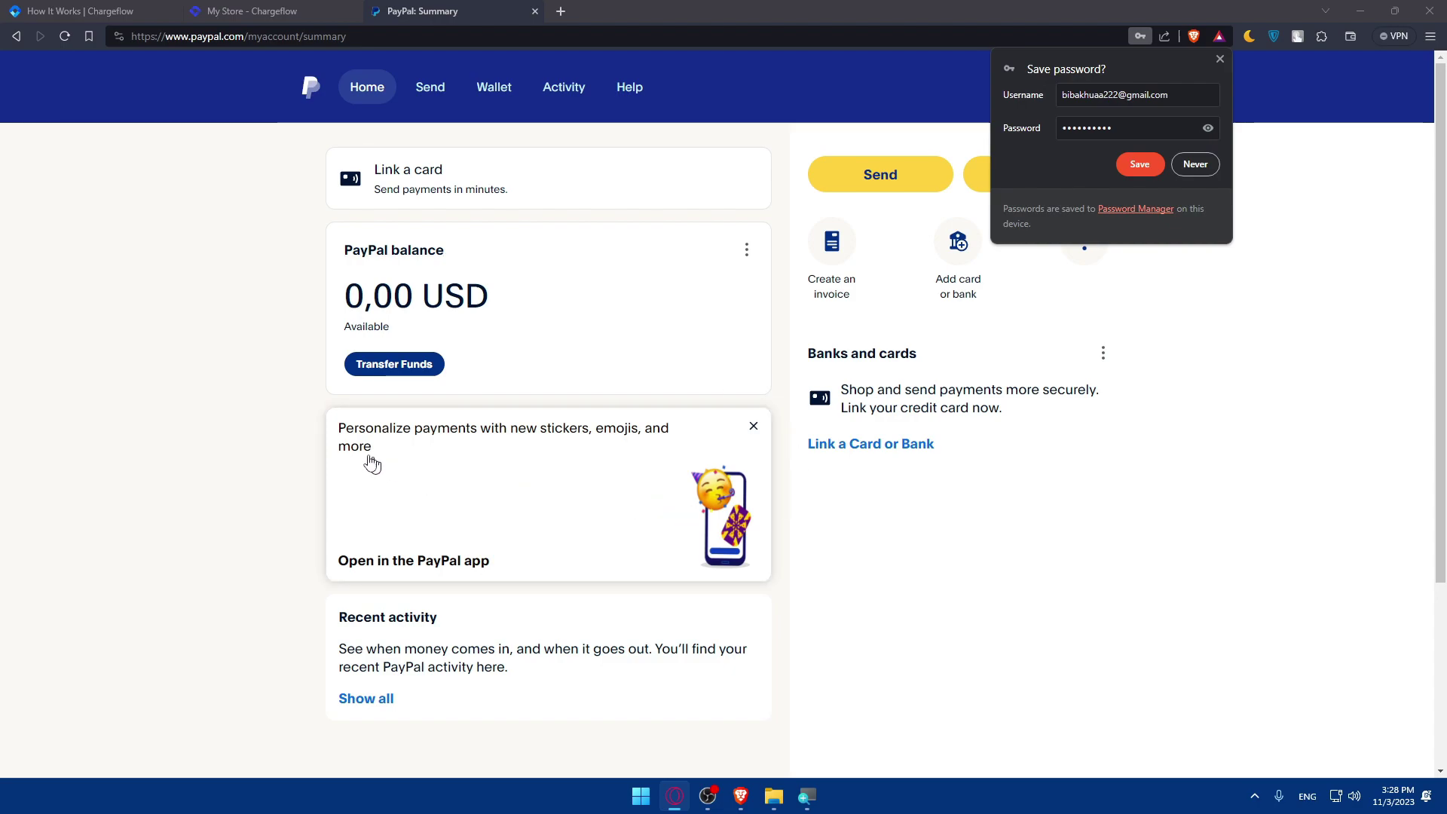
pyautogui.hotkey('alt', 'Tab')
pyautogui.click(1220, 58)
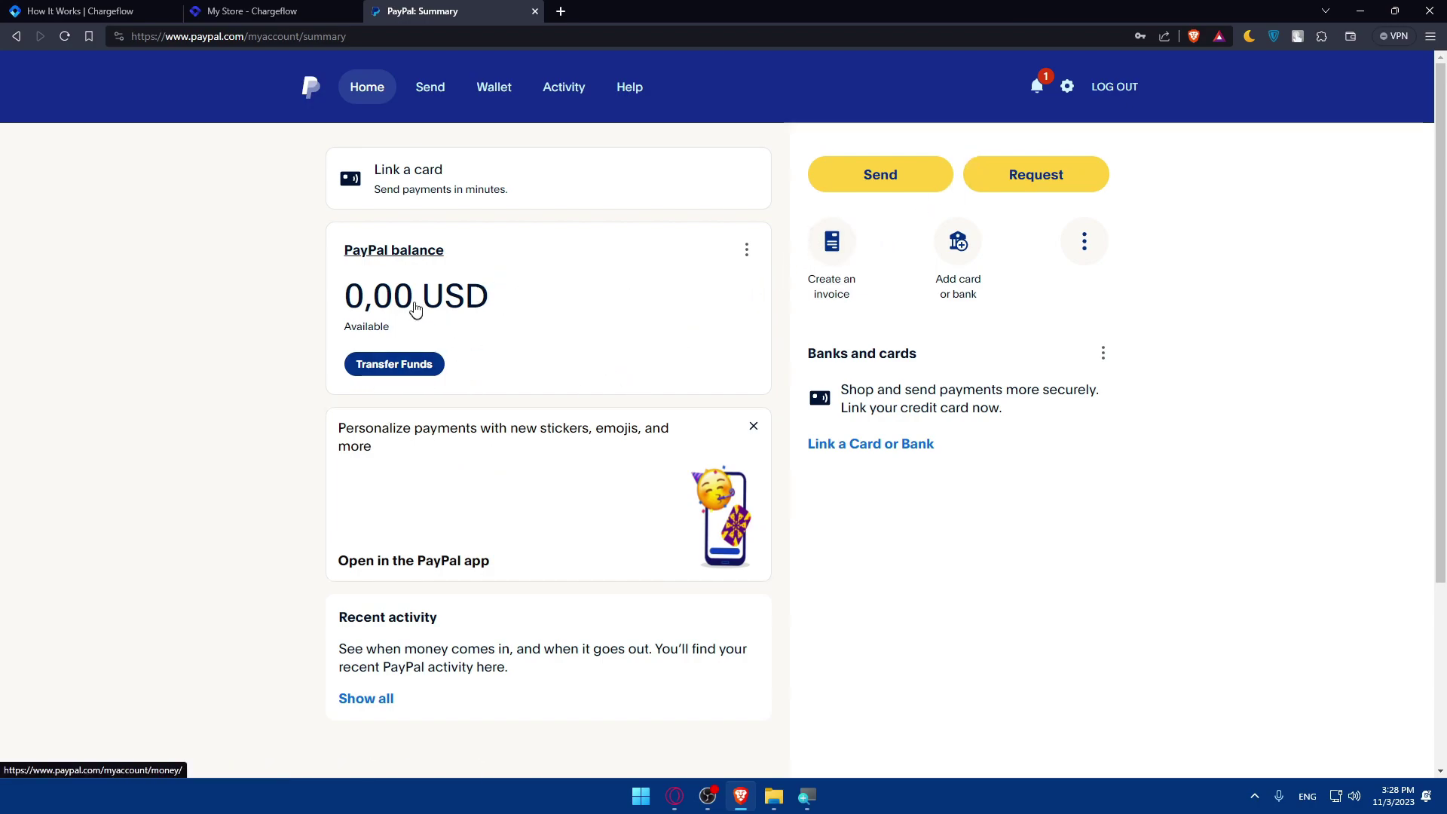
# Go to Chargeflow's Integrations page and view the connected Shopify account details.
pyautogui.click(256, 11)
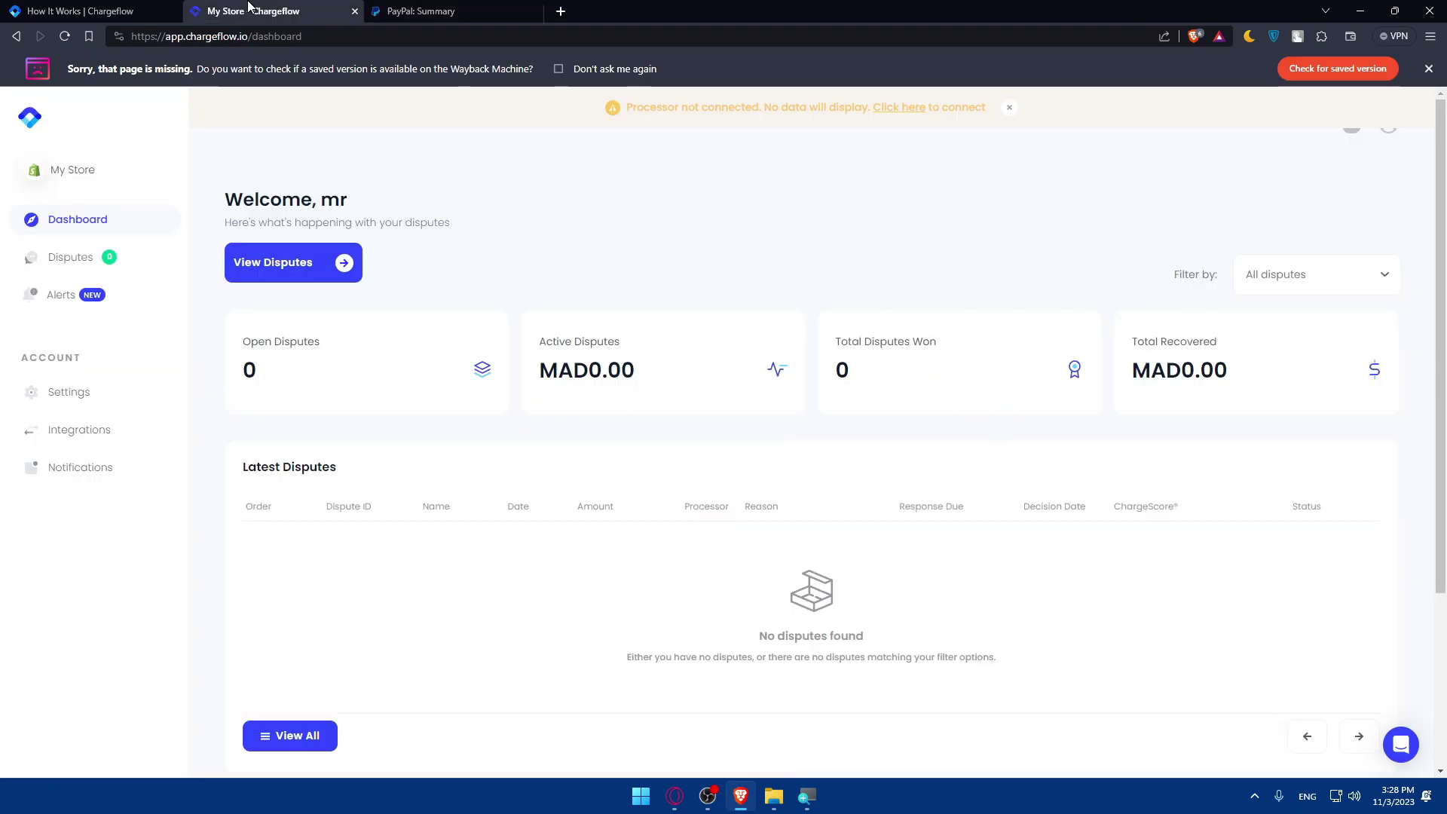
pyautogui.click(83, 432)
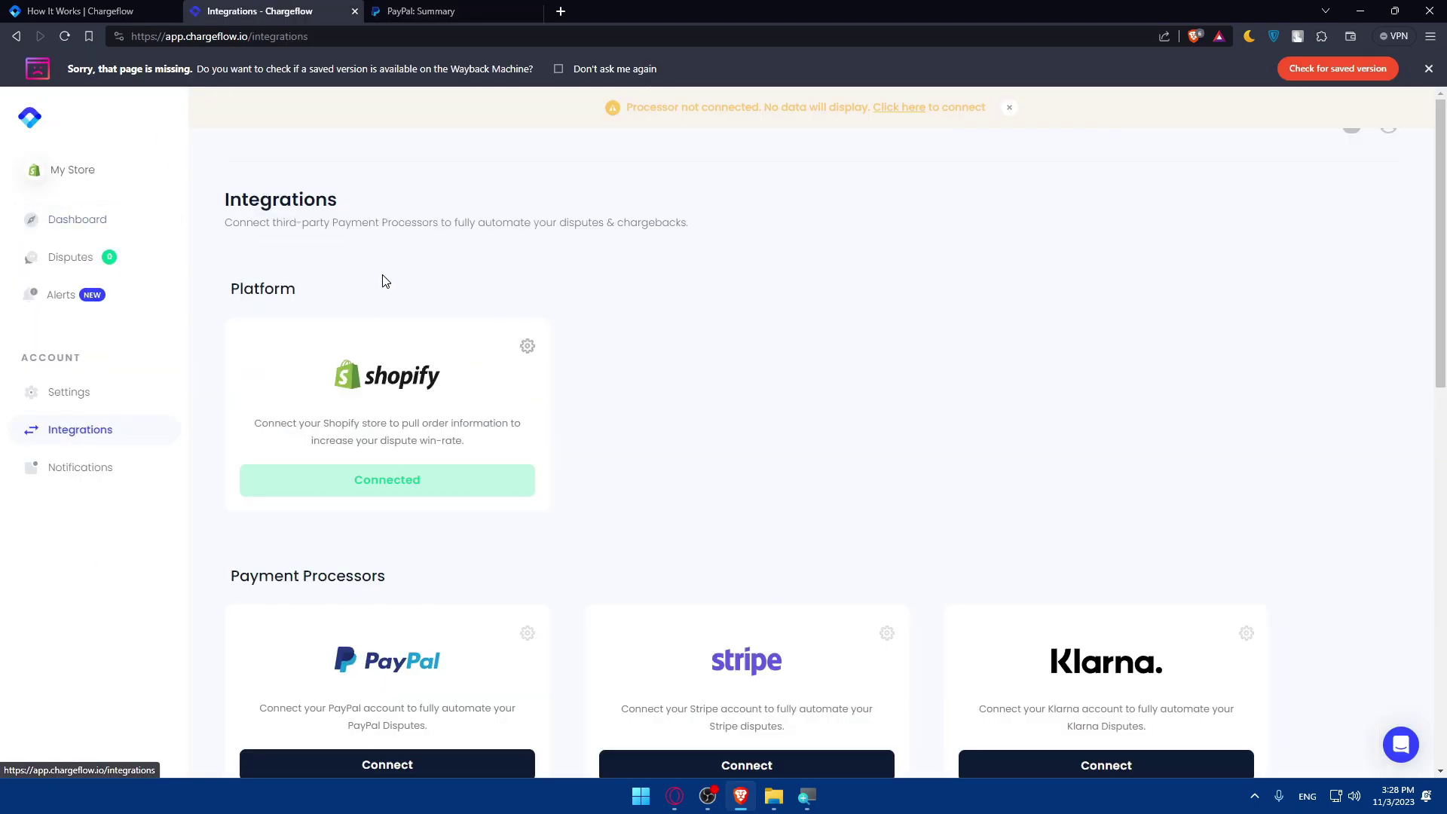
pyautogui.scroll(-3, 322, 460)
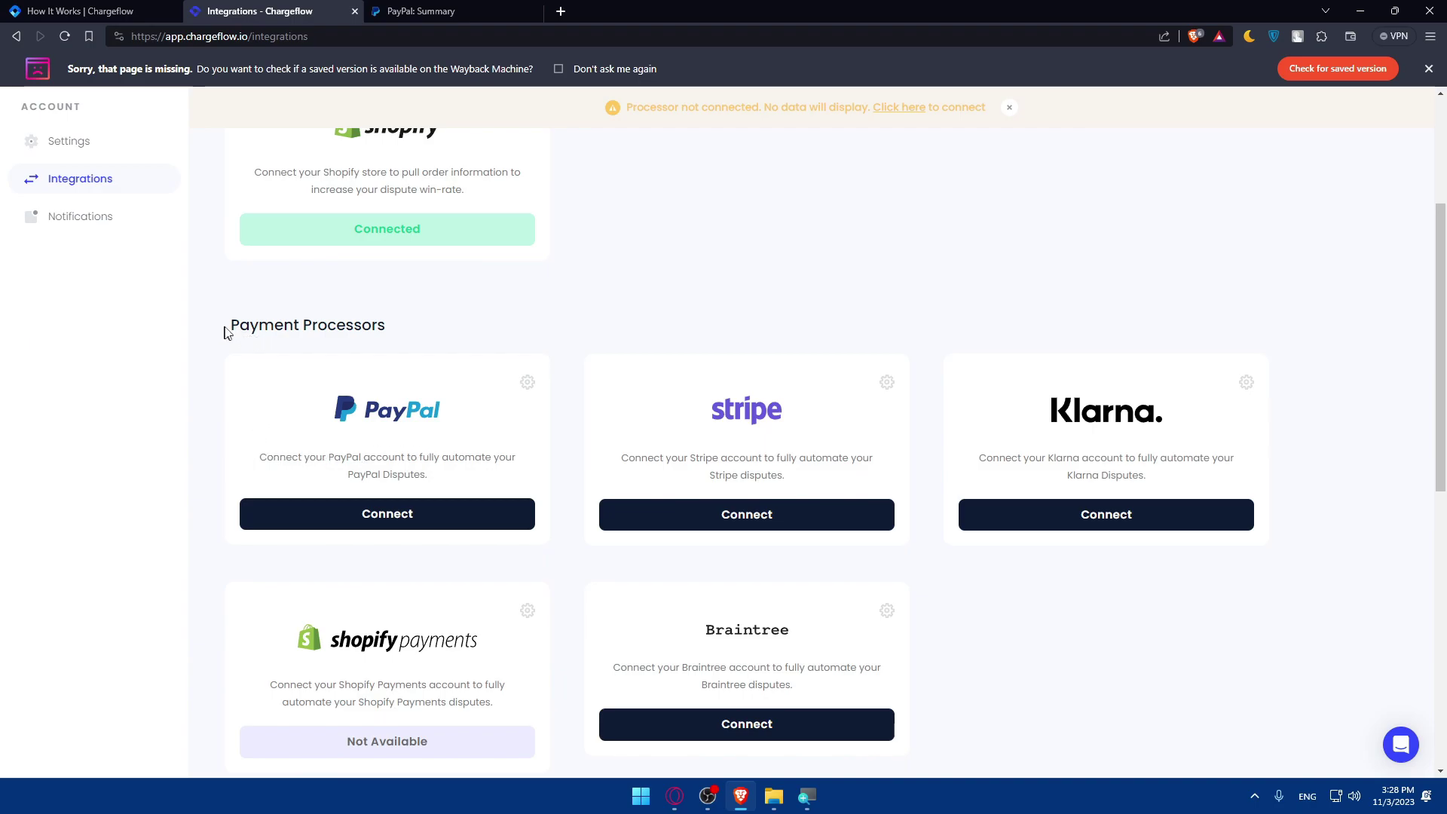
pyautogui.moveTo(224, 333); pyautogui.dragTo(423, 330)
pyautogui.scroll(3, 423, 330)
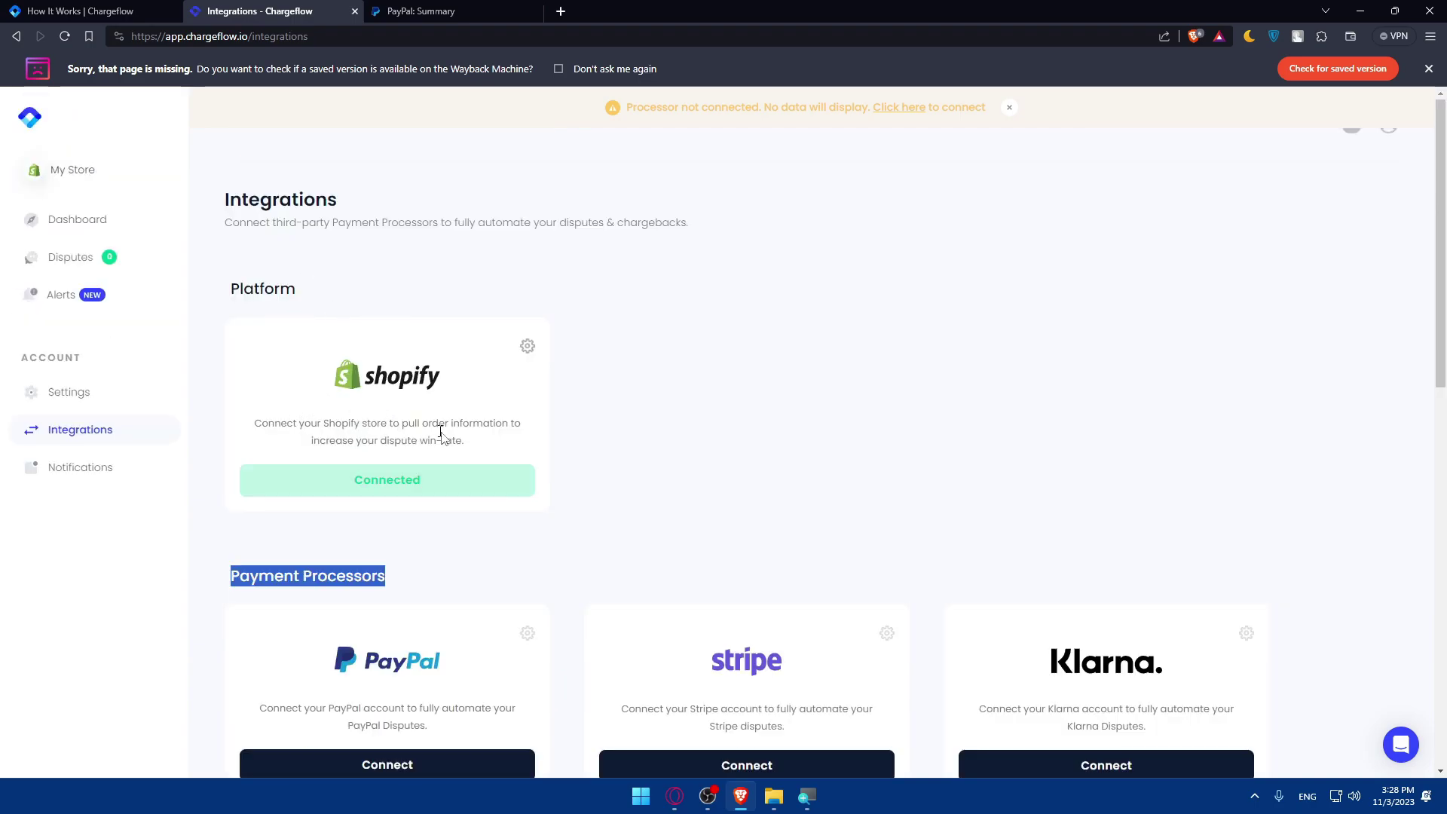
pyautogui.scroll(-2, 453, 343)
pyautogui.click(528, 221)
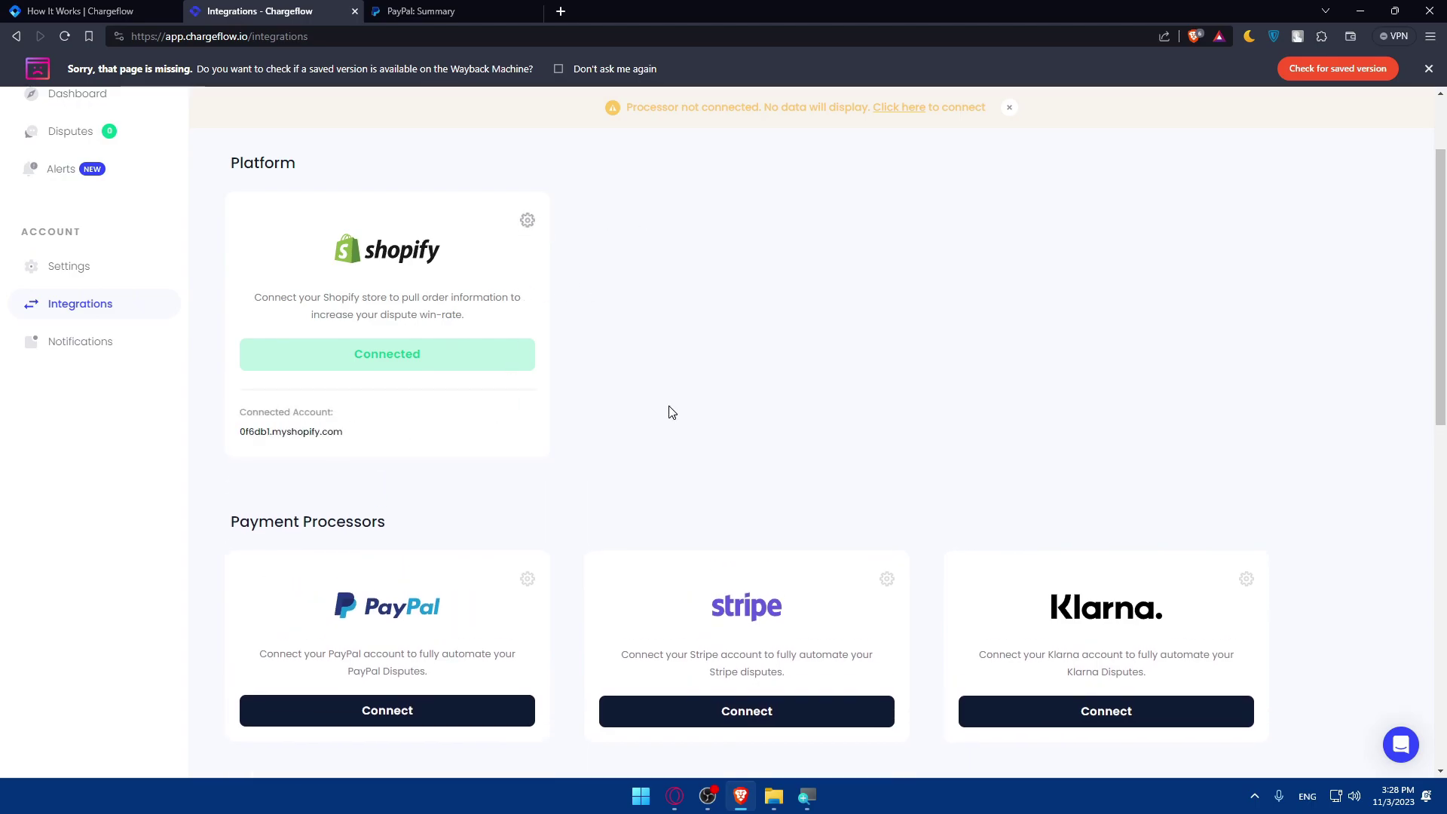
# Review the Payment Processors cards, then connect PayPal from its card and the onboarding list.
pyautogui.scroll(-2, 360, 456)
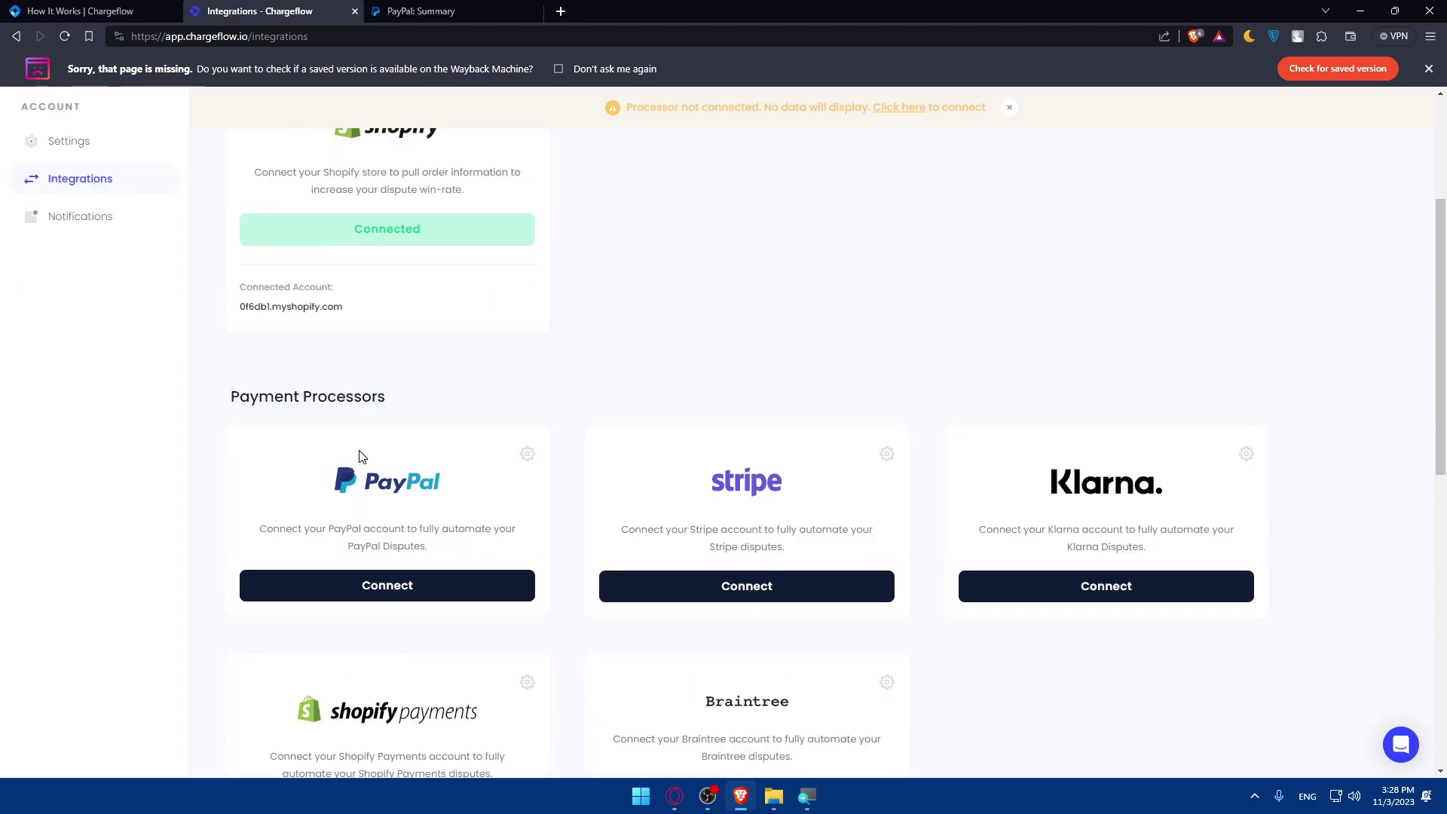
pyautogui.scroll(-2, 388, 252)
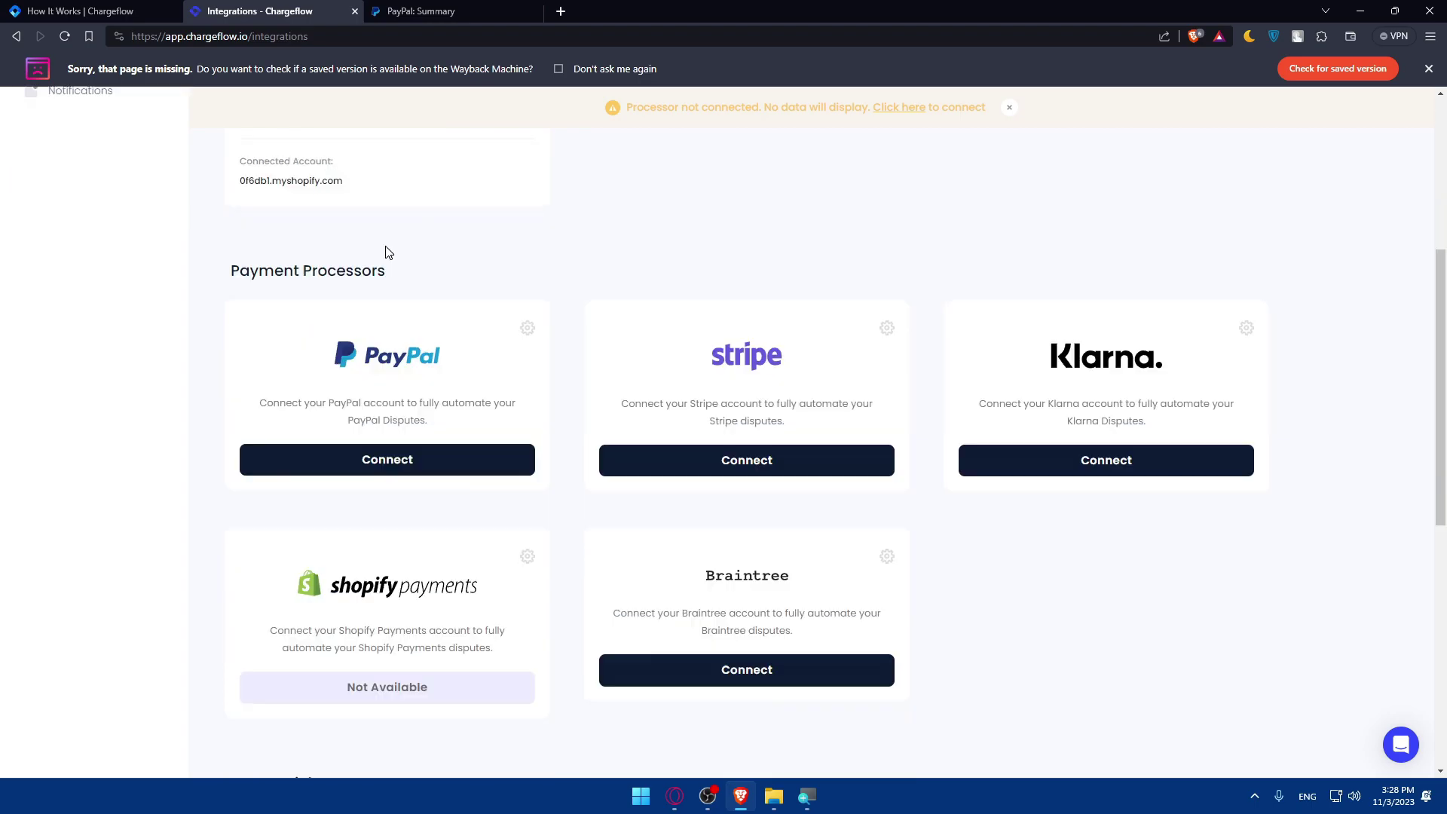
pyautogui.moveTo(391, 275); pyautogui.dragTo(228, 271)
pyautogui.click(229, 271)
pyautogui.moveTo(268, 630); pyautogui.dragTo(505, 652)
pyautogui.click(377, 596)
pyautogui.moveTo(260, 403); pyautogui.dragTo(478, 424)
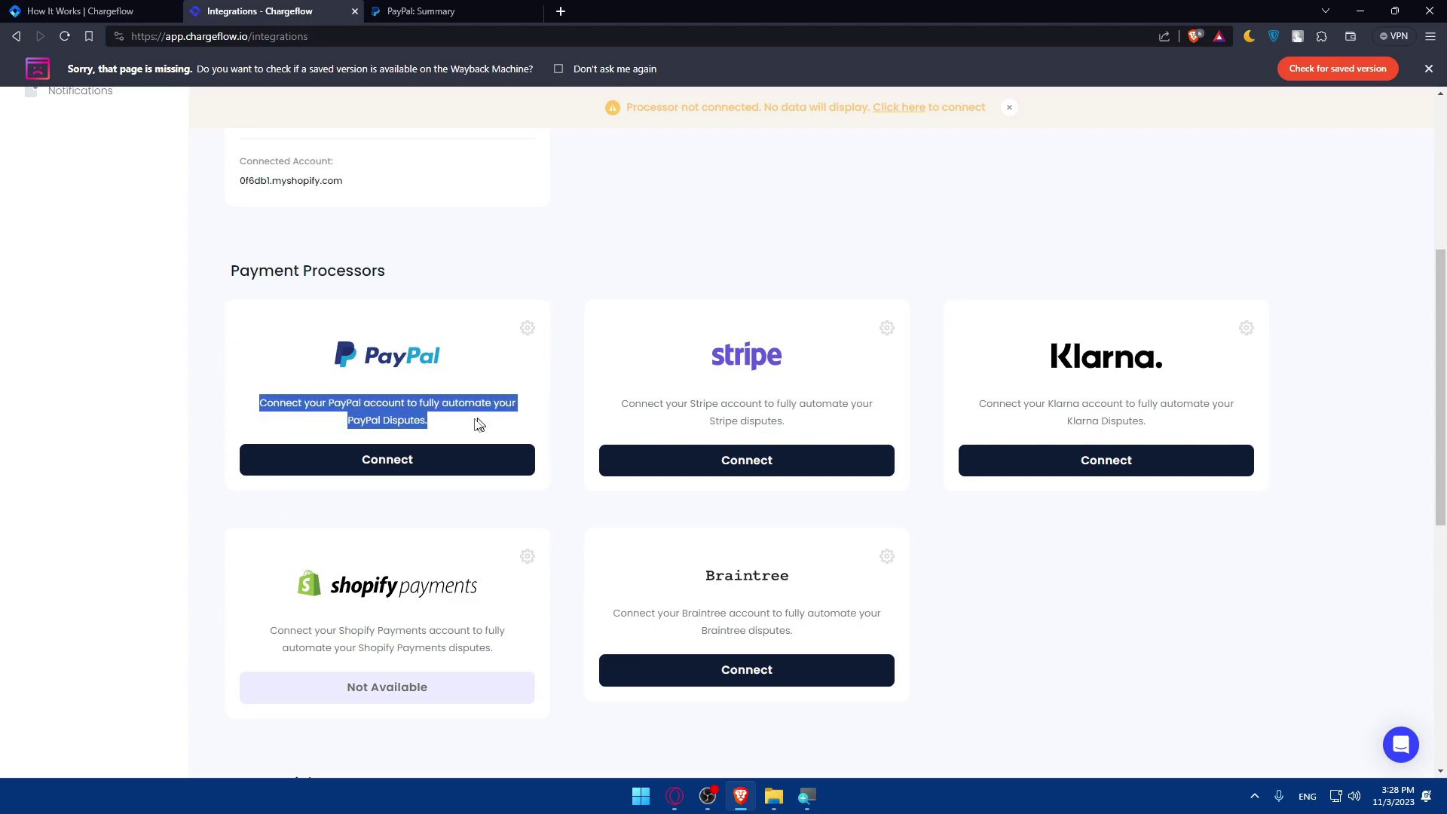
pyautogui.click(428, 452)
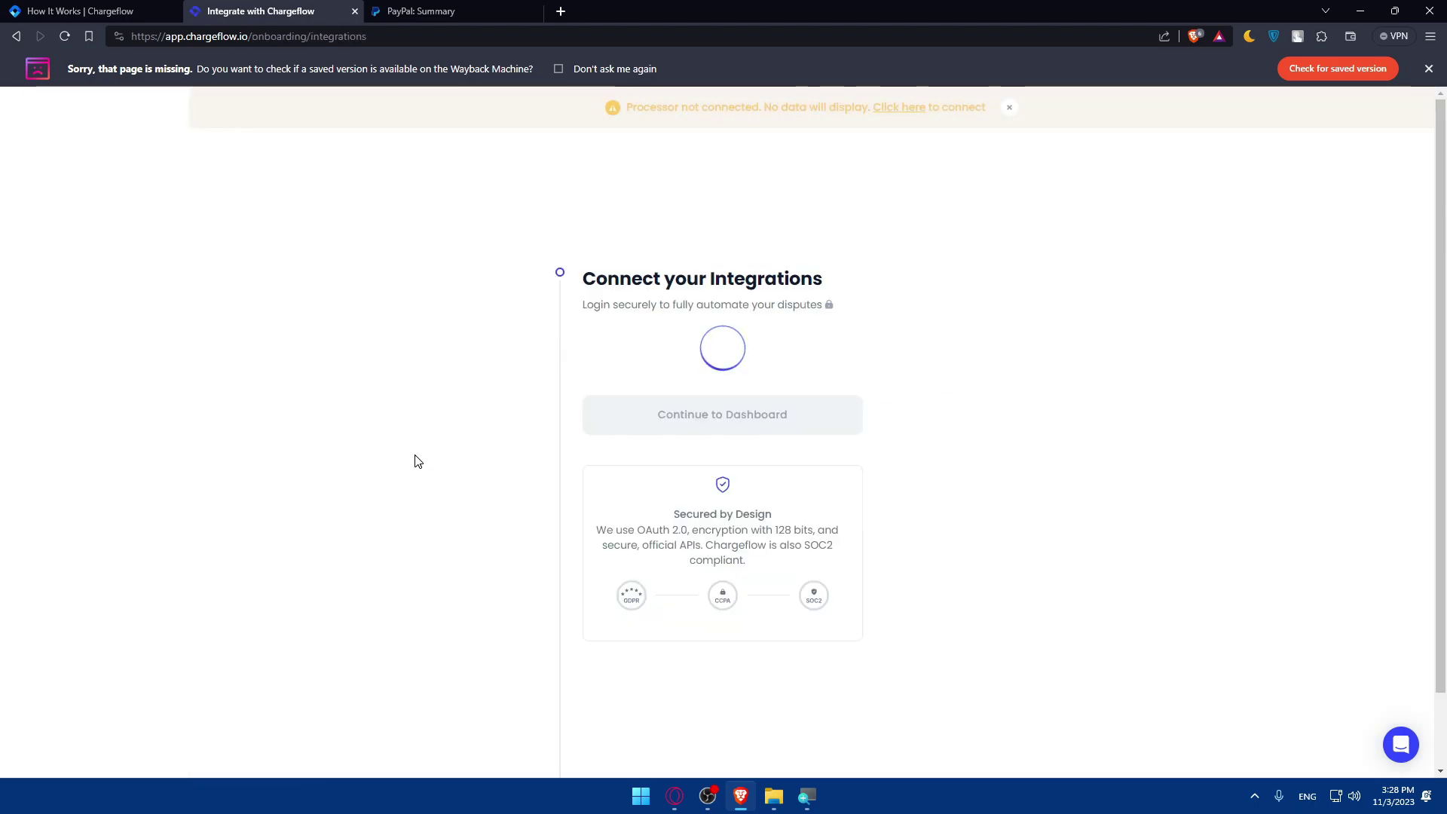
pyautogui.scroll(-1, 577, 465)
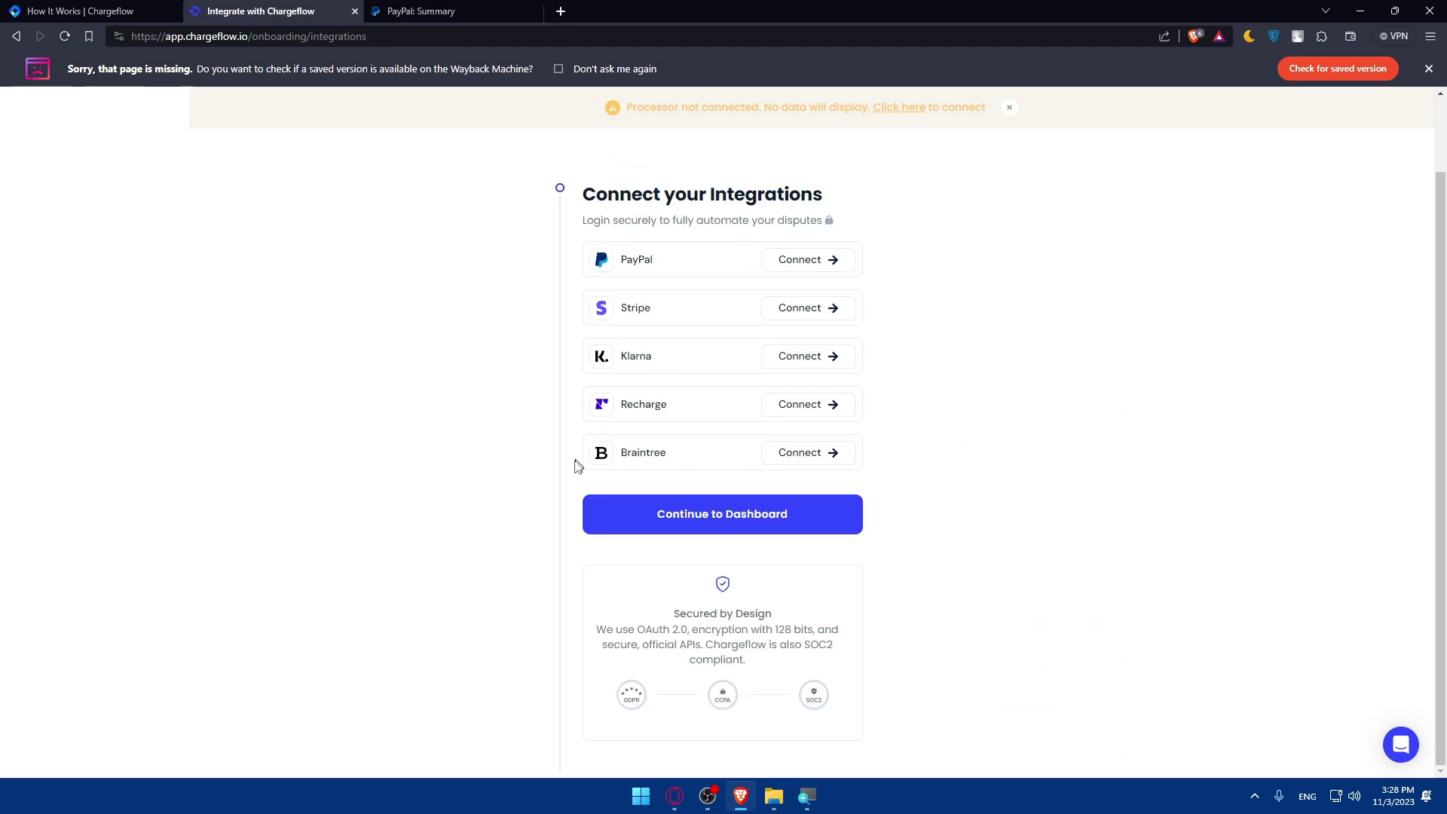
pyautogui.scroll(1, 577, 465)
pyautogui.click(810, 350)
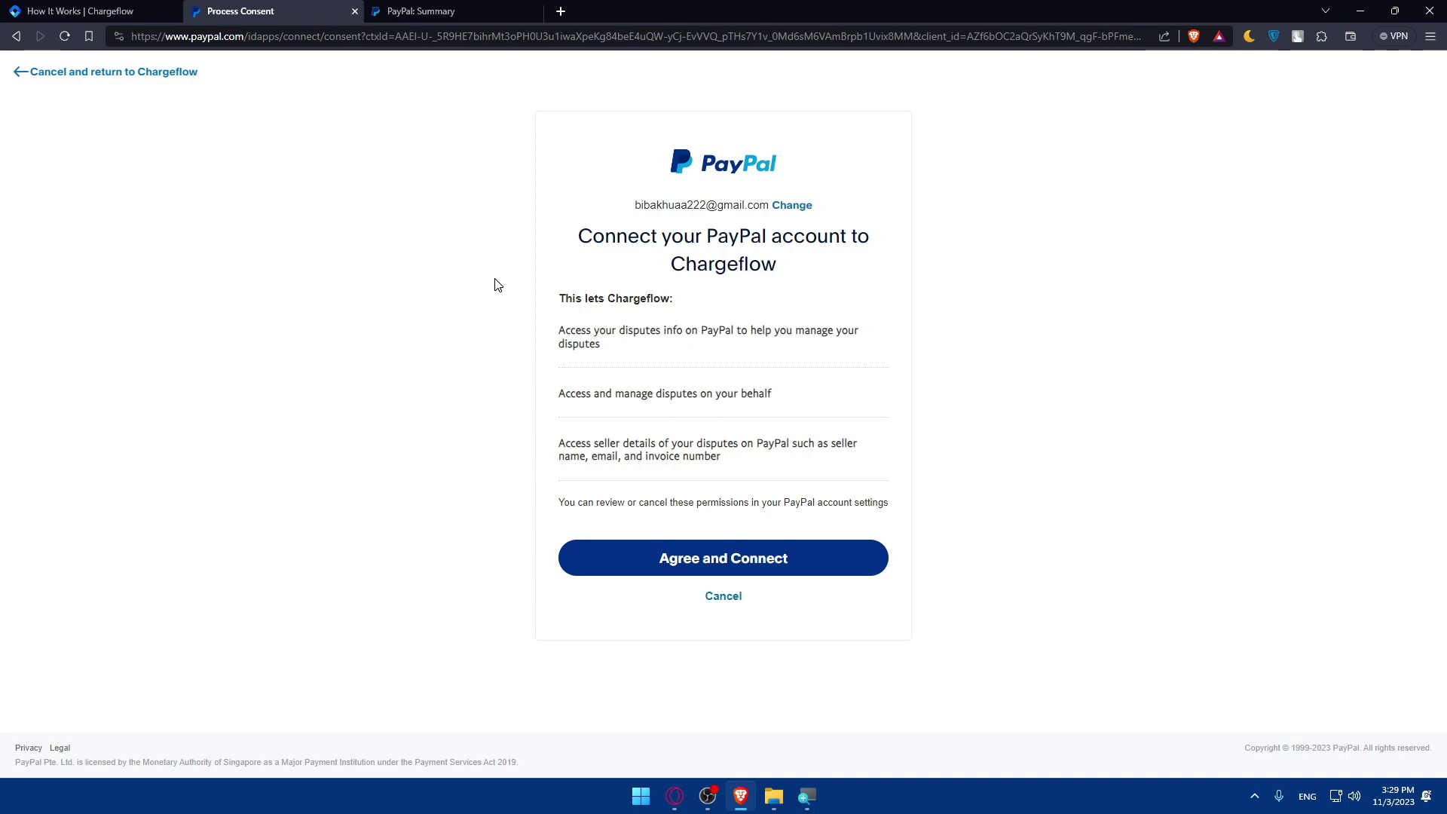
# Review the three dispute-access permissions on PayPal's consent page and agree to connect Chargeflow.
pyautogui.click(452, 11)
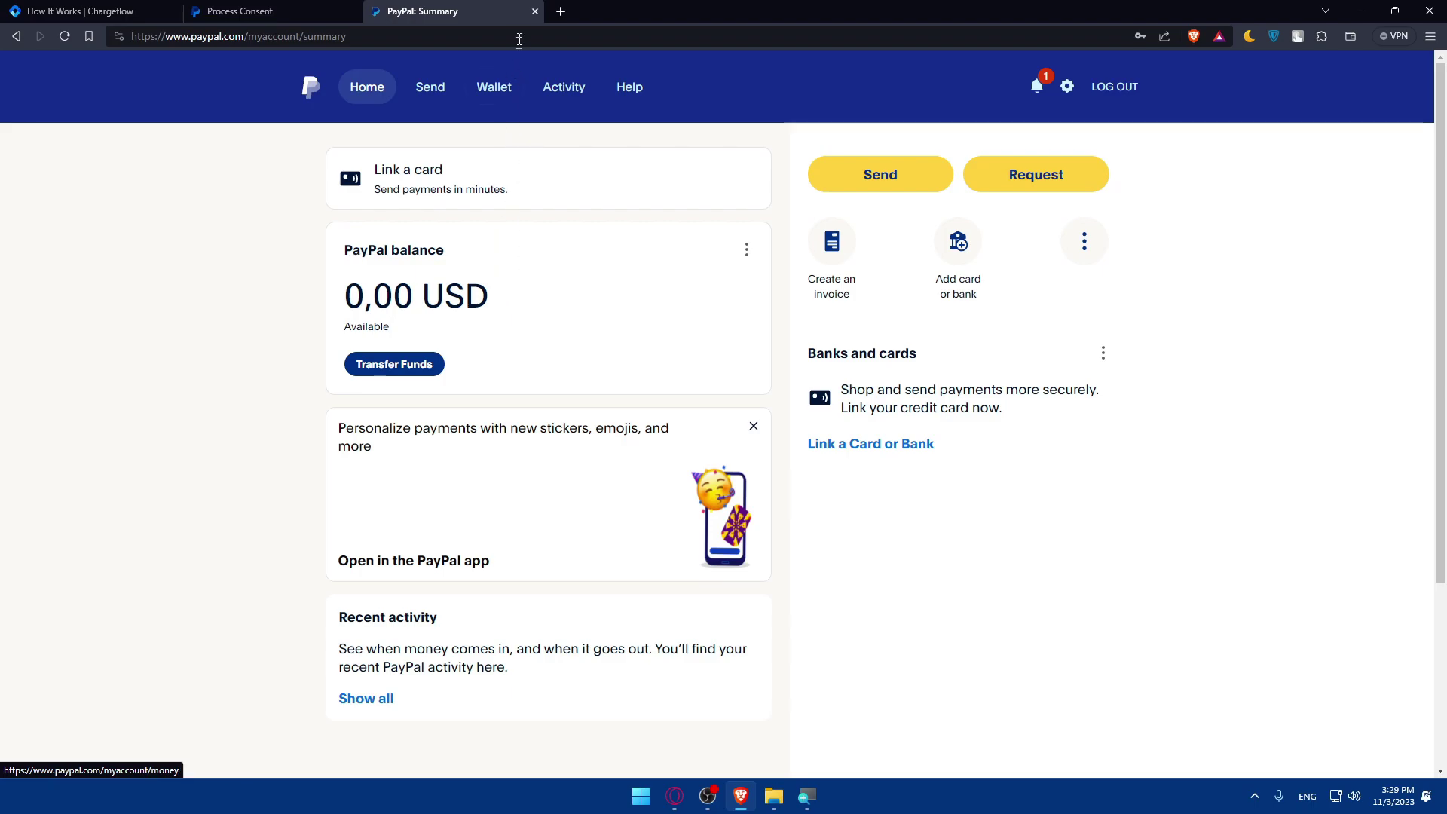
pyautogui.click(278, 11)
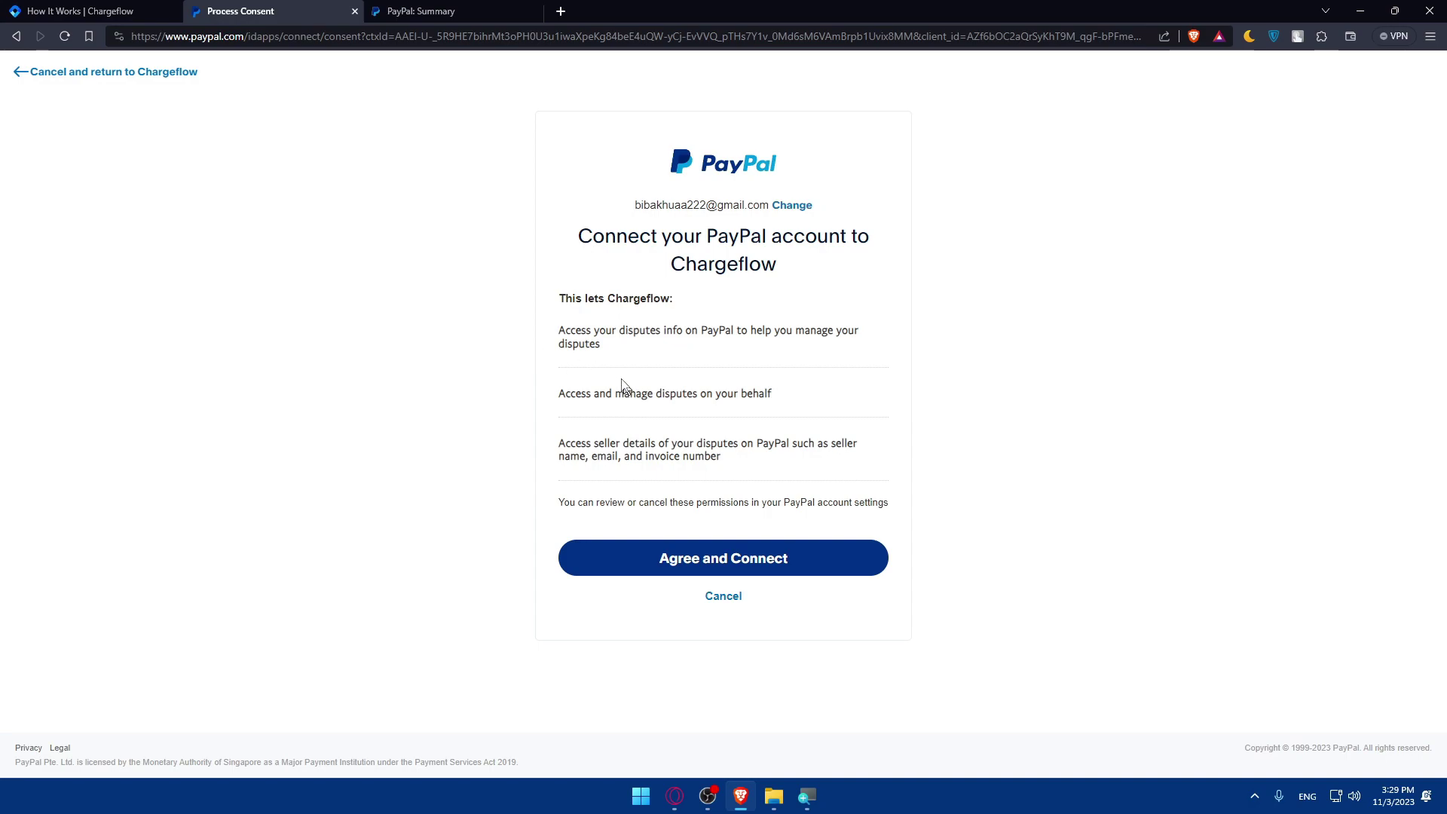
pyautogui.moveTo(558, 332); pyautogui.dragTo(689, 360)
pyautogui.moveTo(557, 394); pyautogui.dragTo(824, 400)
pyautogui.click(654, 423)
pyautogui.moveTo(559, 444); pyautogui.dragTo(820, 462)
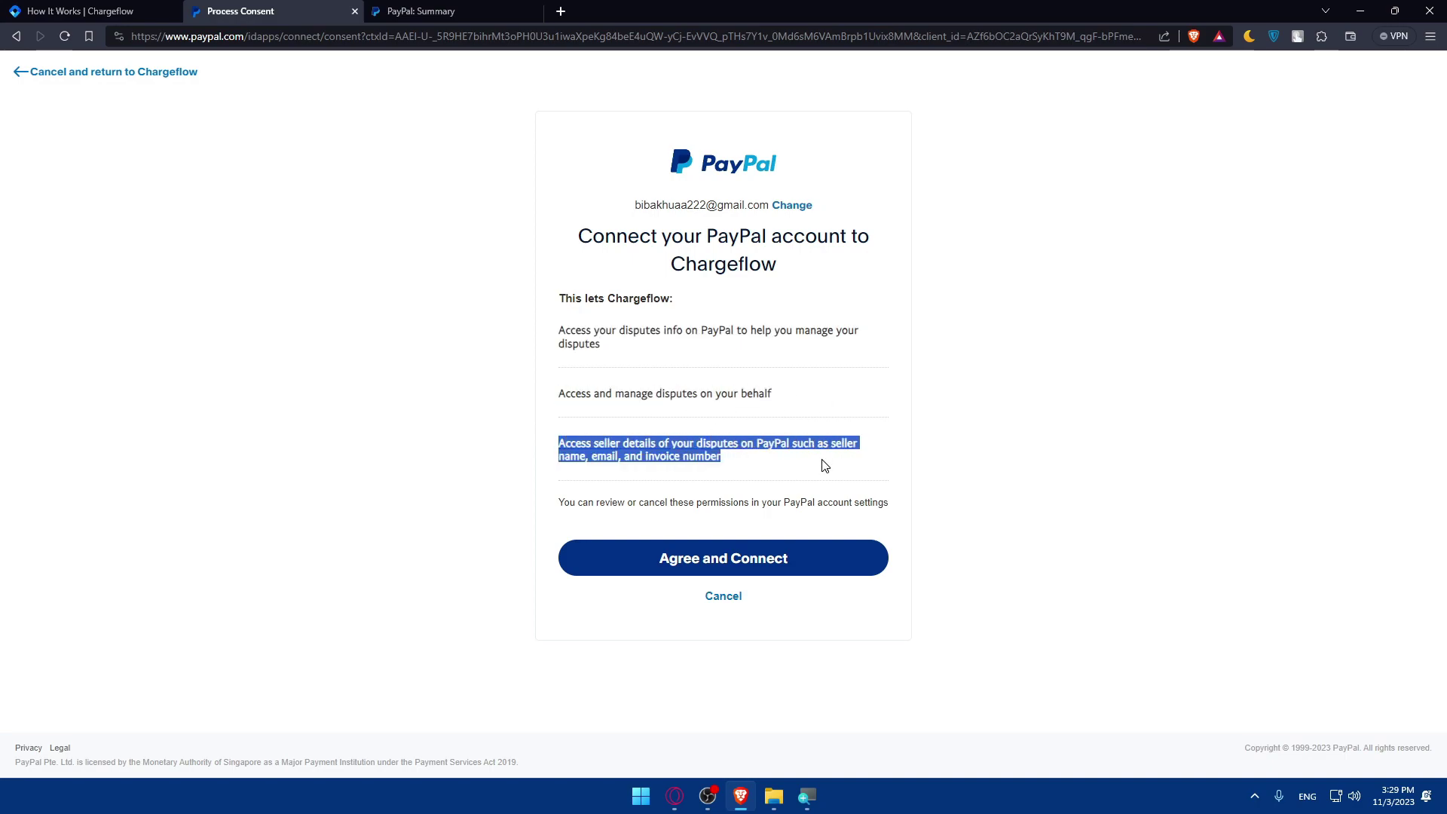
pyautogui.click(777, 475)
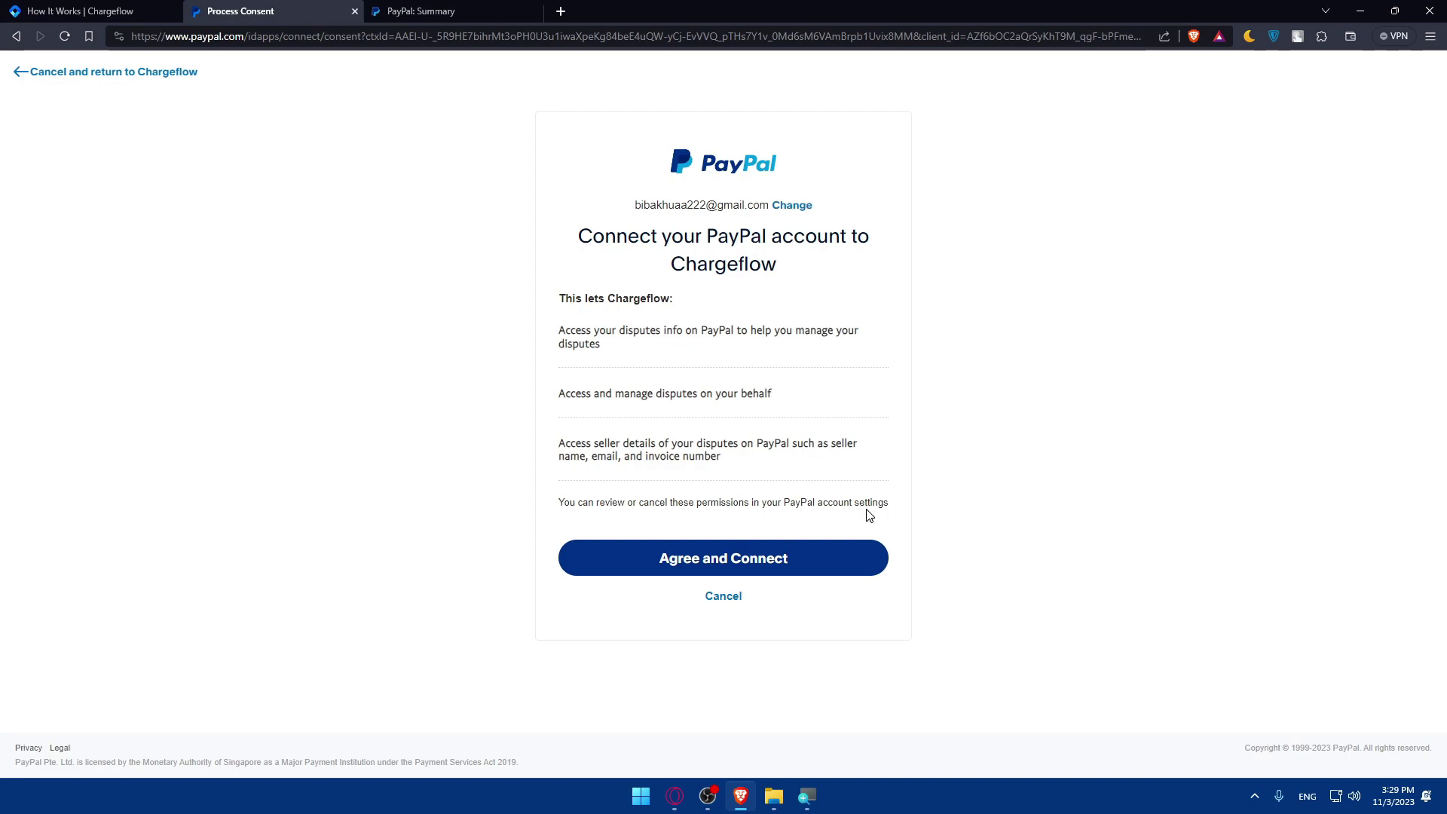
pyautogui.click(739, 556)
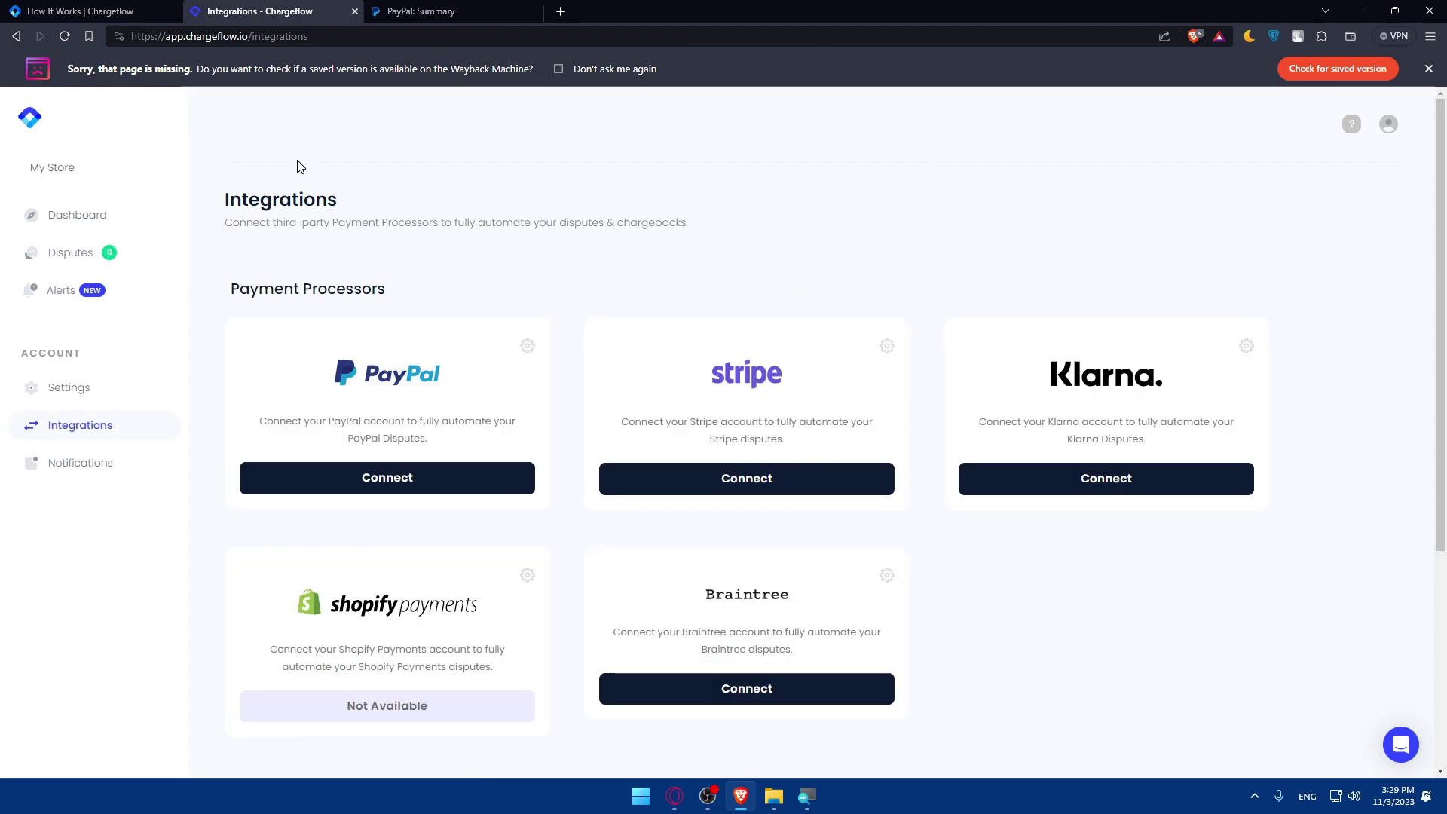
# Reload the Integrations page and read the red Activate my Account banner.
pyautogui.click(64, 36)
pyautogui.click(64, 37)
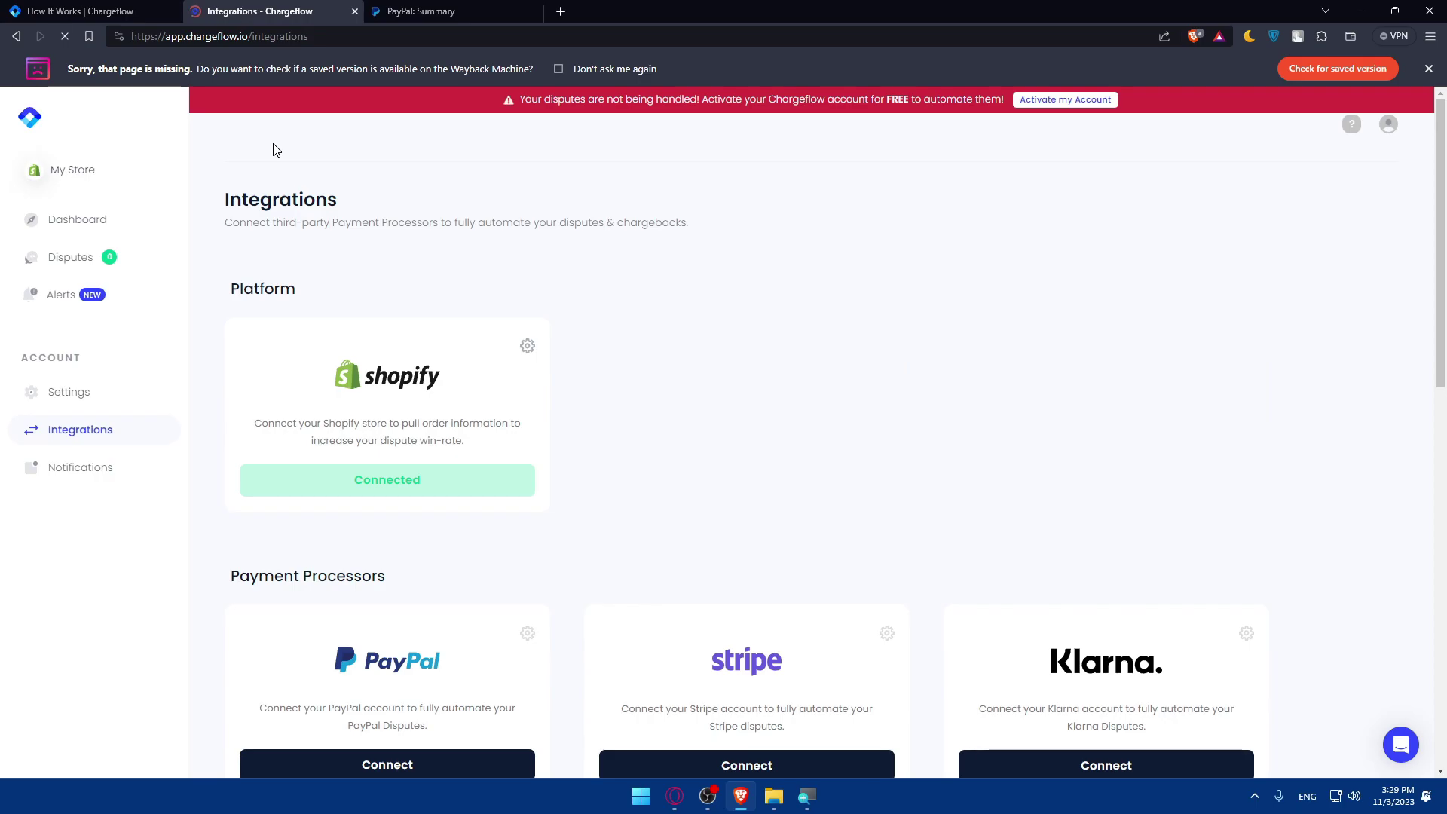
pyautogui.scroll(-5, 329, 185)
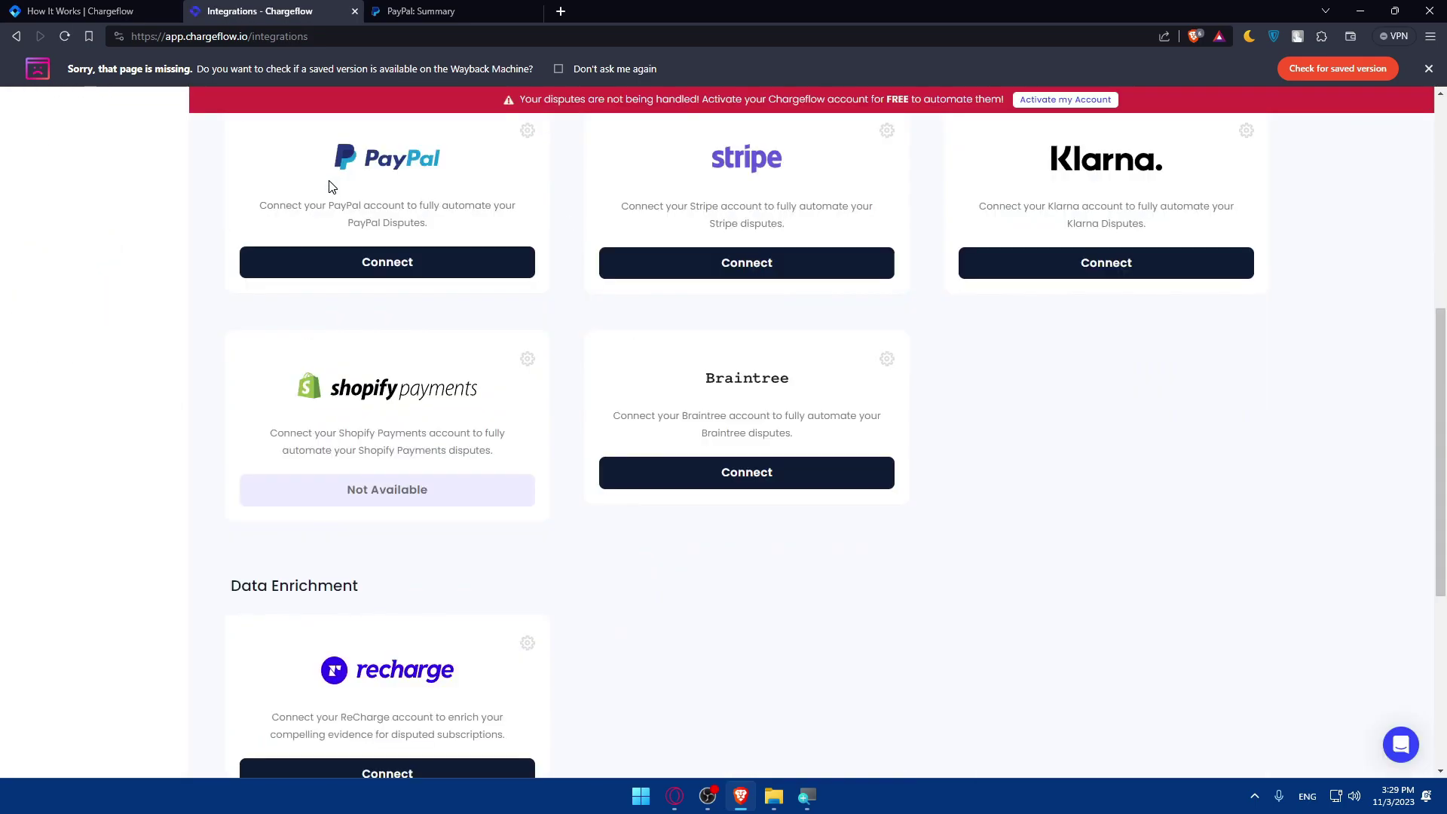
pyautogui.scroll(-3, 329, 185)
pyautogui.scroll(10, 326, 185)
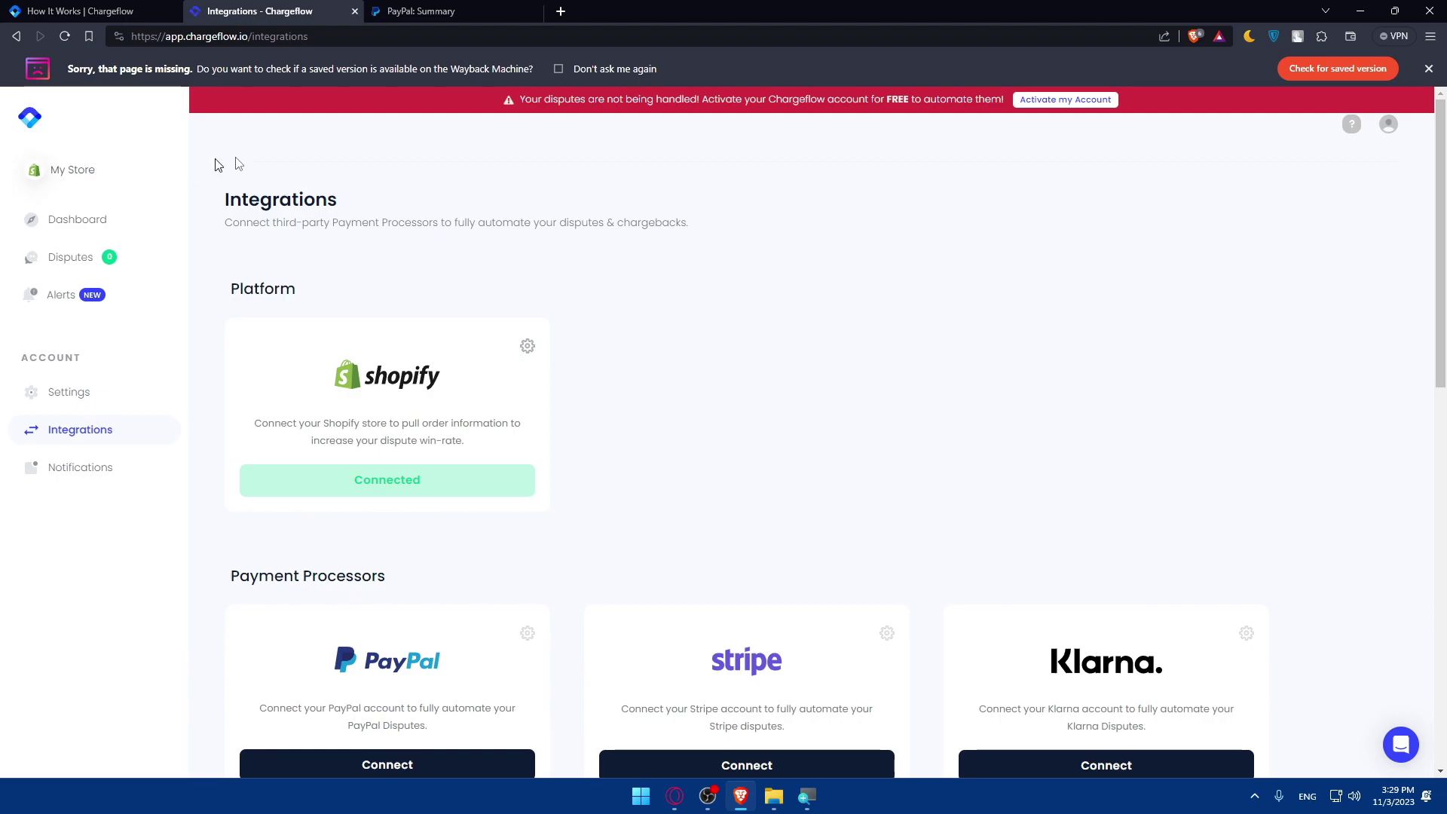
pyautogui.moveTo(515, 100); pyautogui.dragTo(1065, 99)
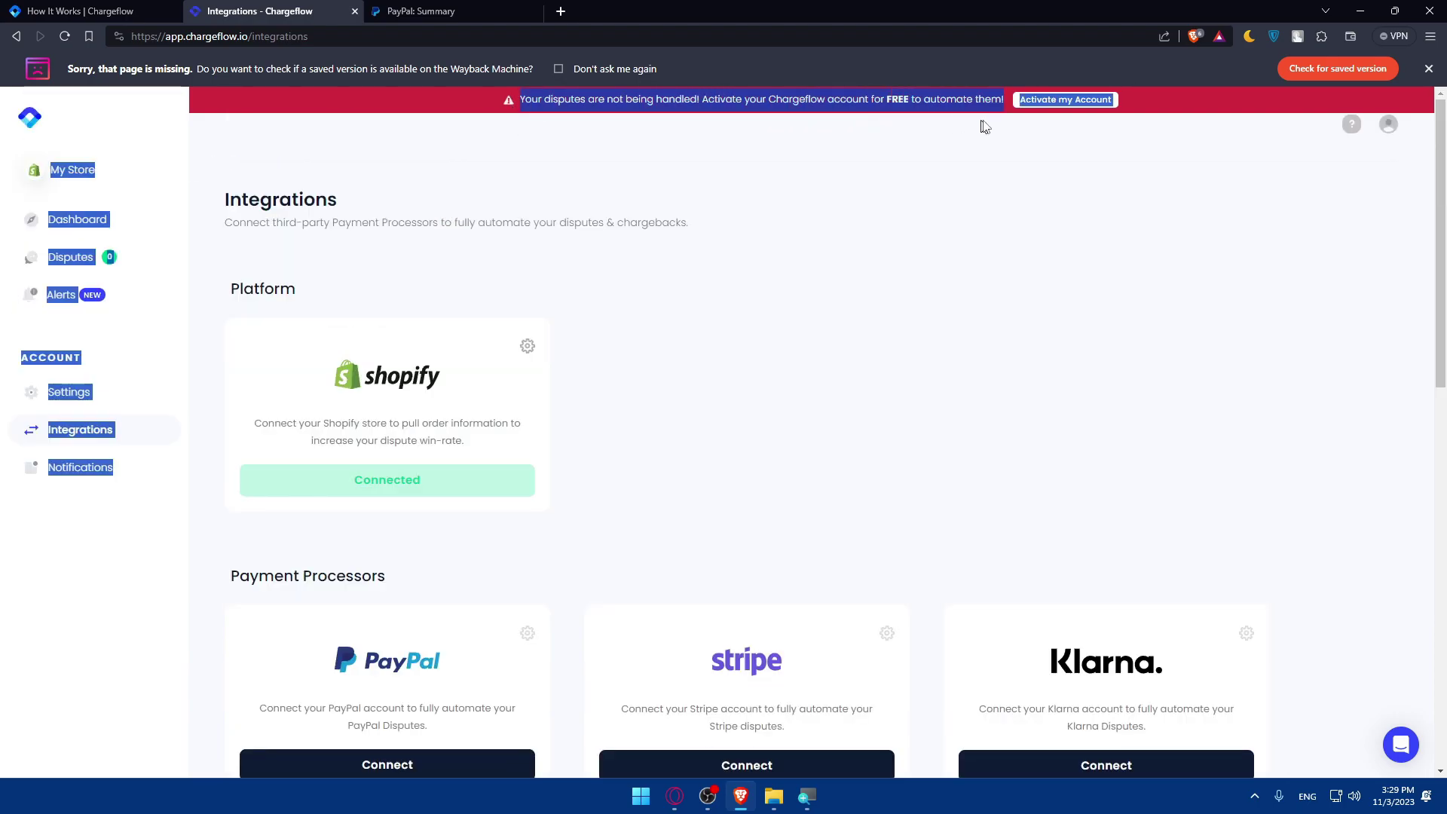
pyautogui.click(994, 168)
pyautogui.scroll(-5, 371, 444)
pyautogui.scroll(5, 375, 445)
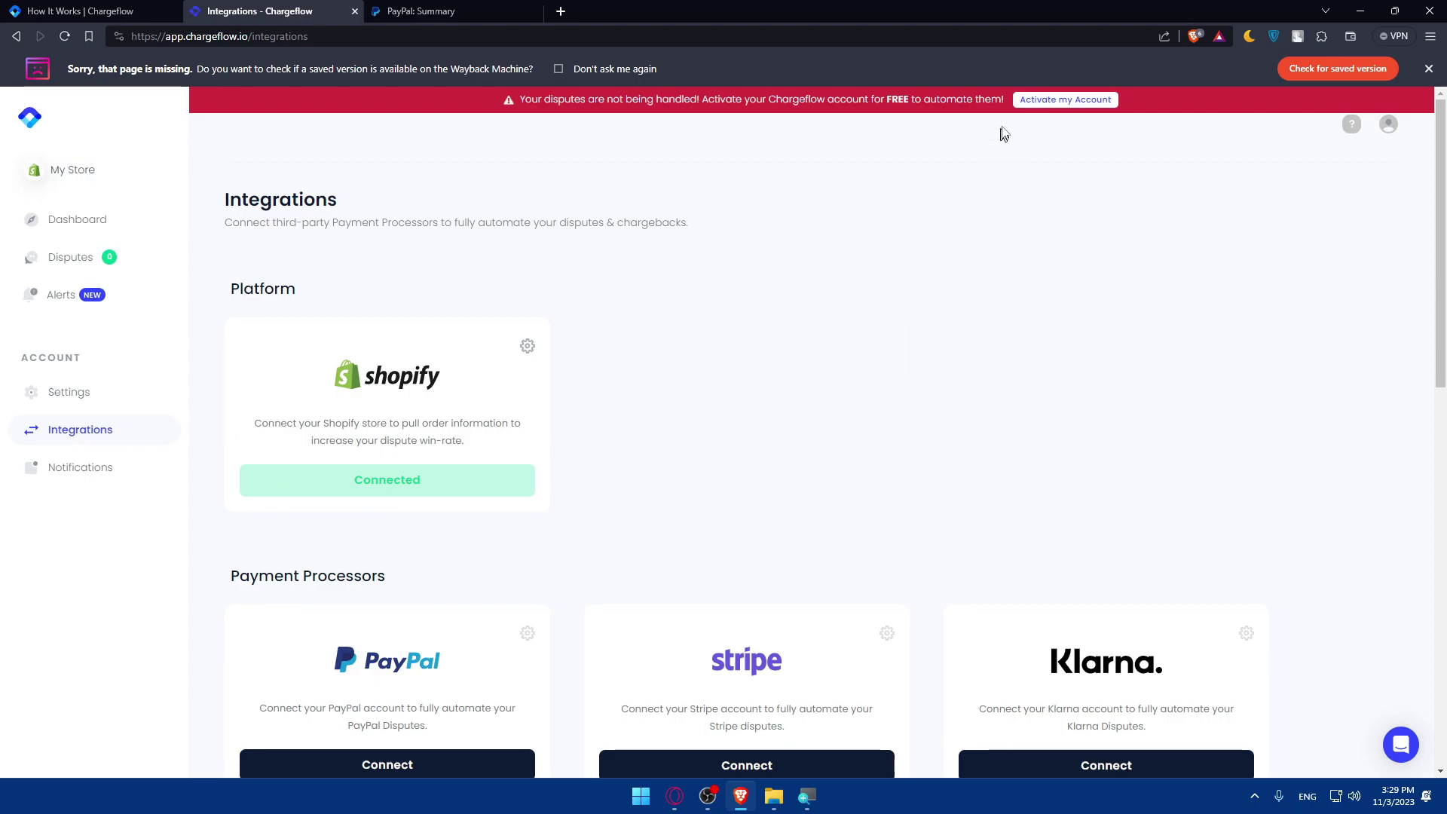
pyautogui.scroll(-10, 623, 284)
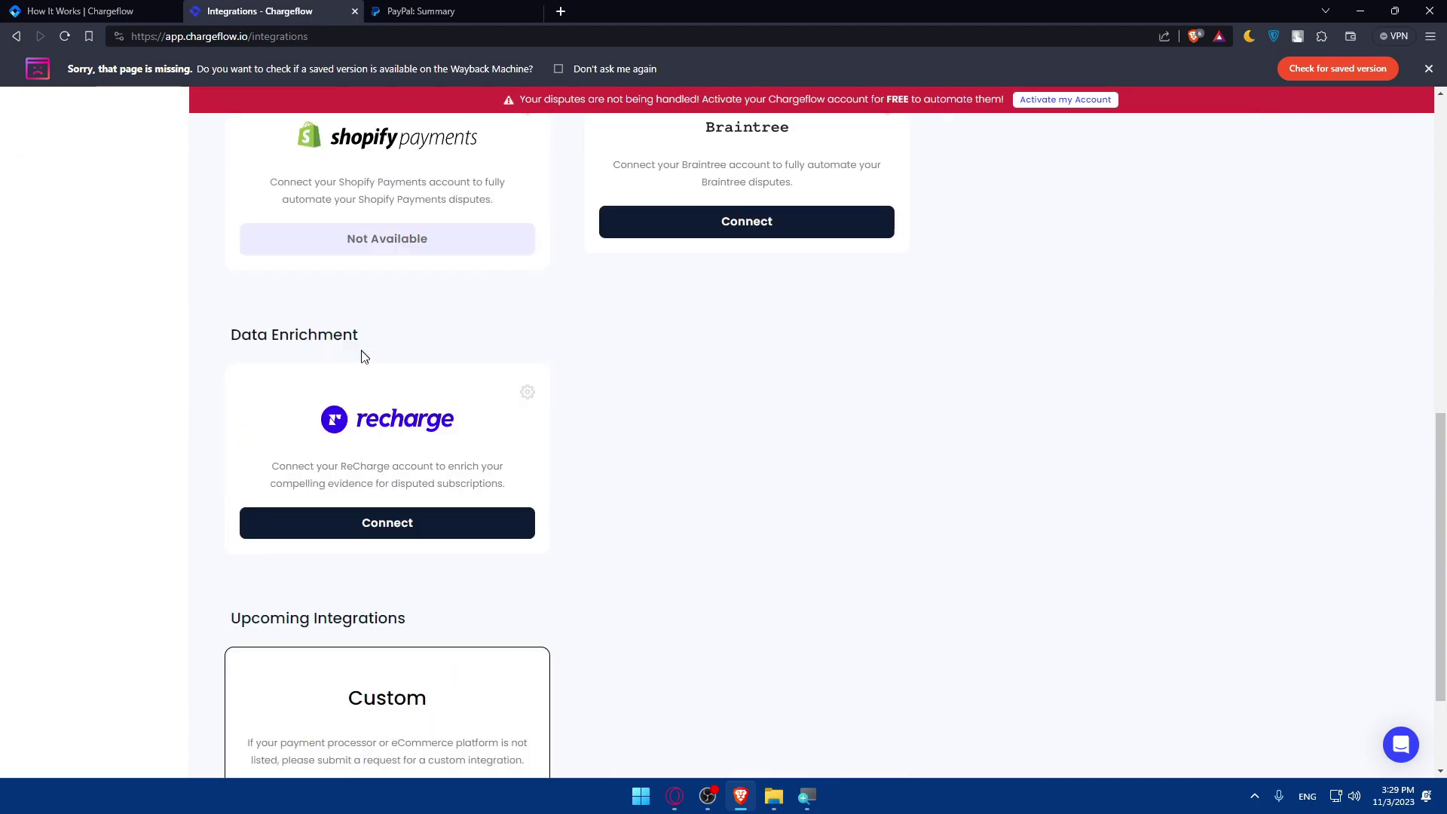
pyautogui.scroll(5, 368, 359)
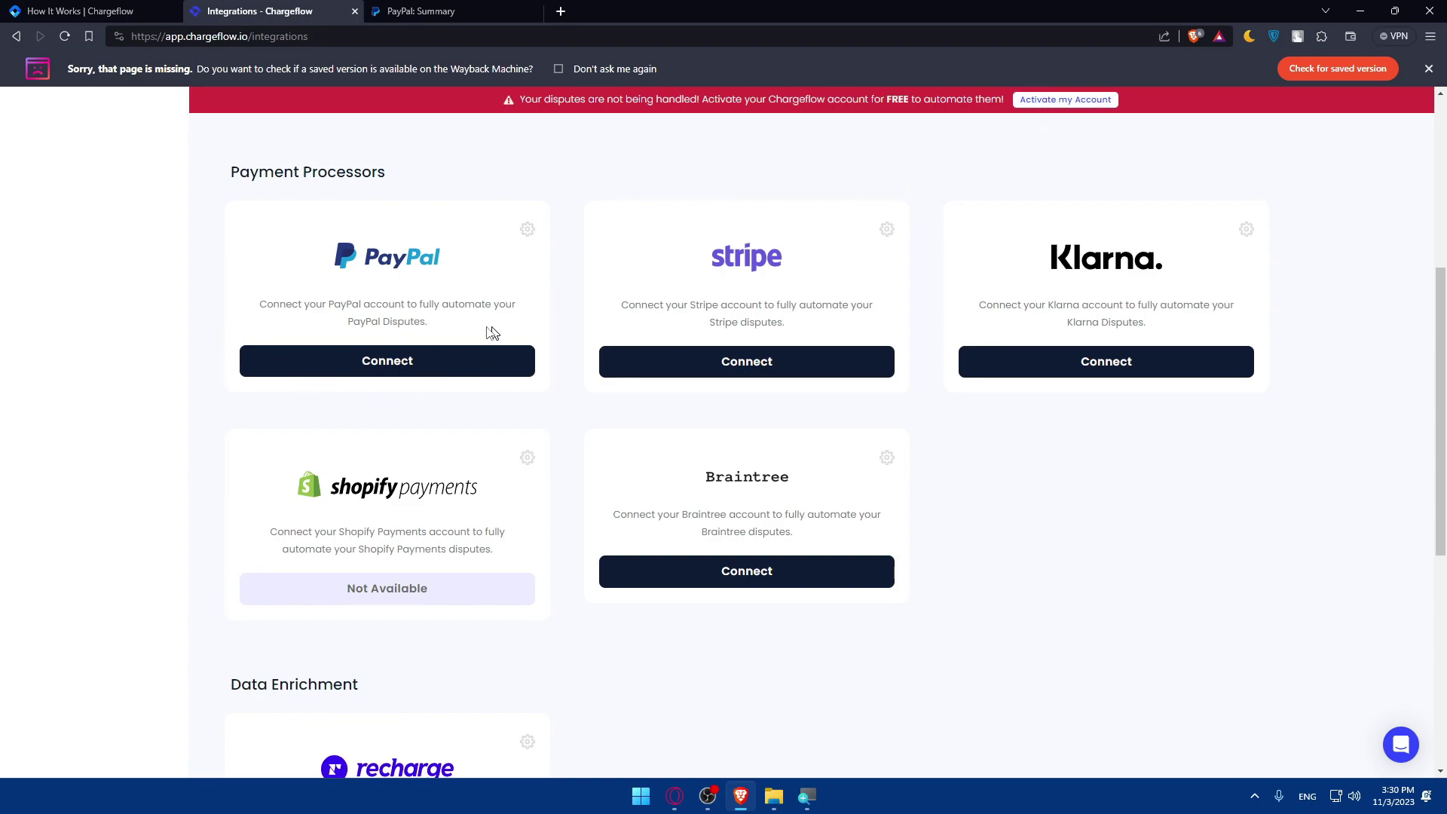
pyautogui.scroll(5, 487, 332)
# Return to the Chargeflow dashboard showing zero disputes.
pyautogui.click(72, 224)
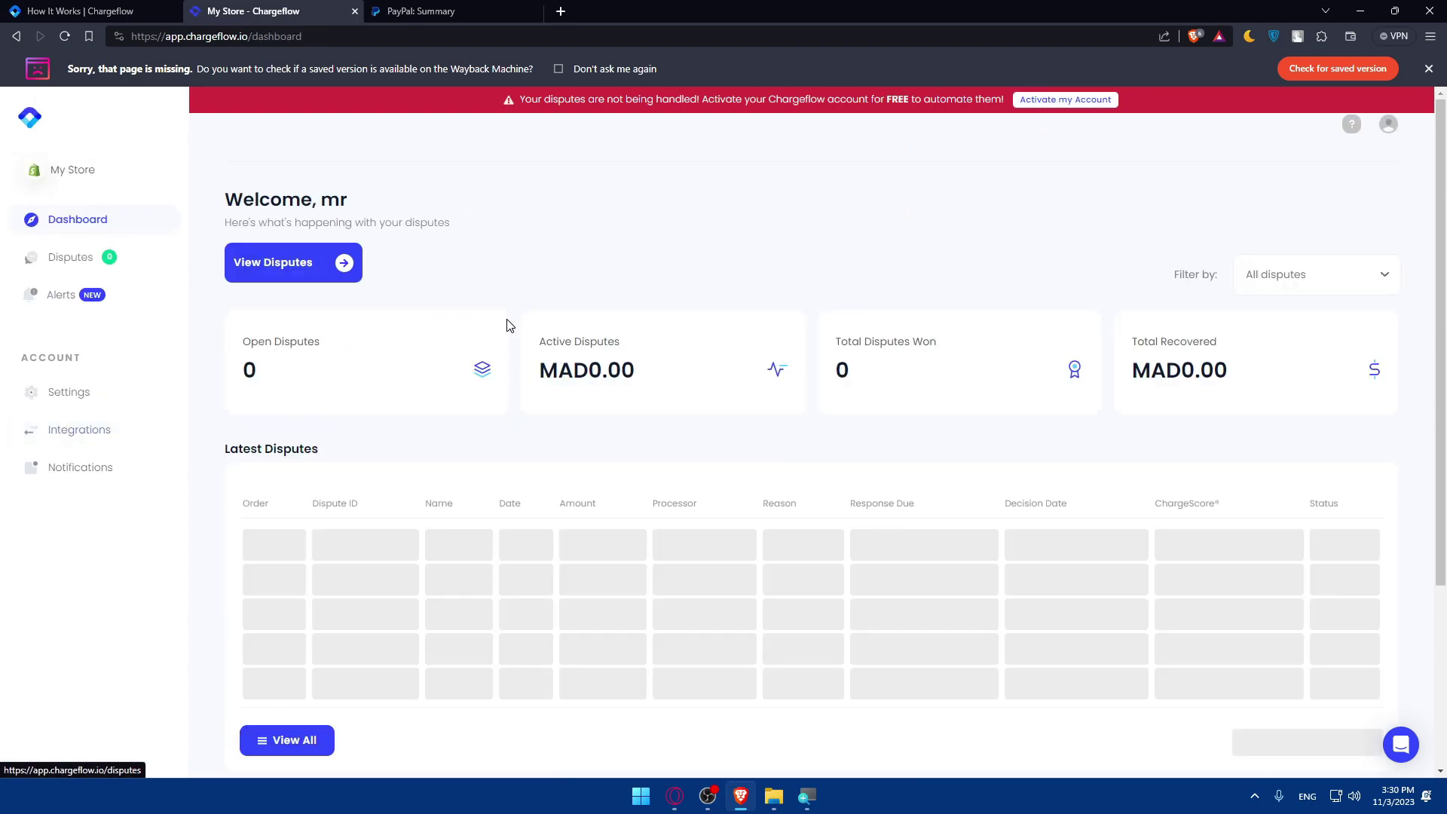
pyautogui.scroll(-3, 507, 324)
pyautogui.scroll(2, 511, 326)
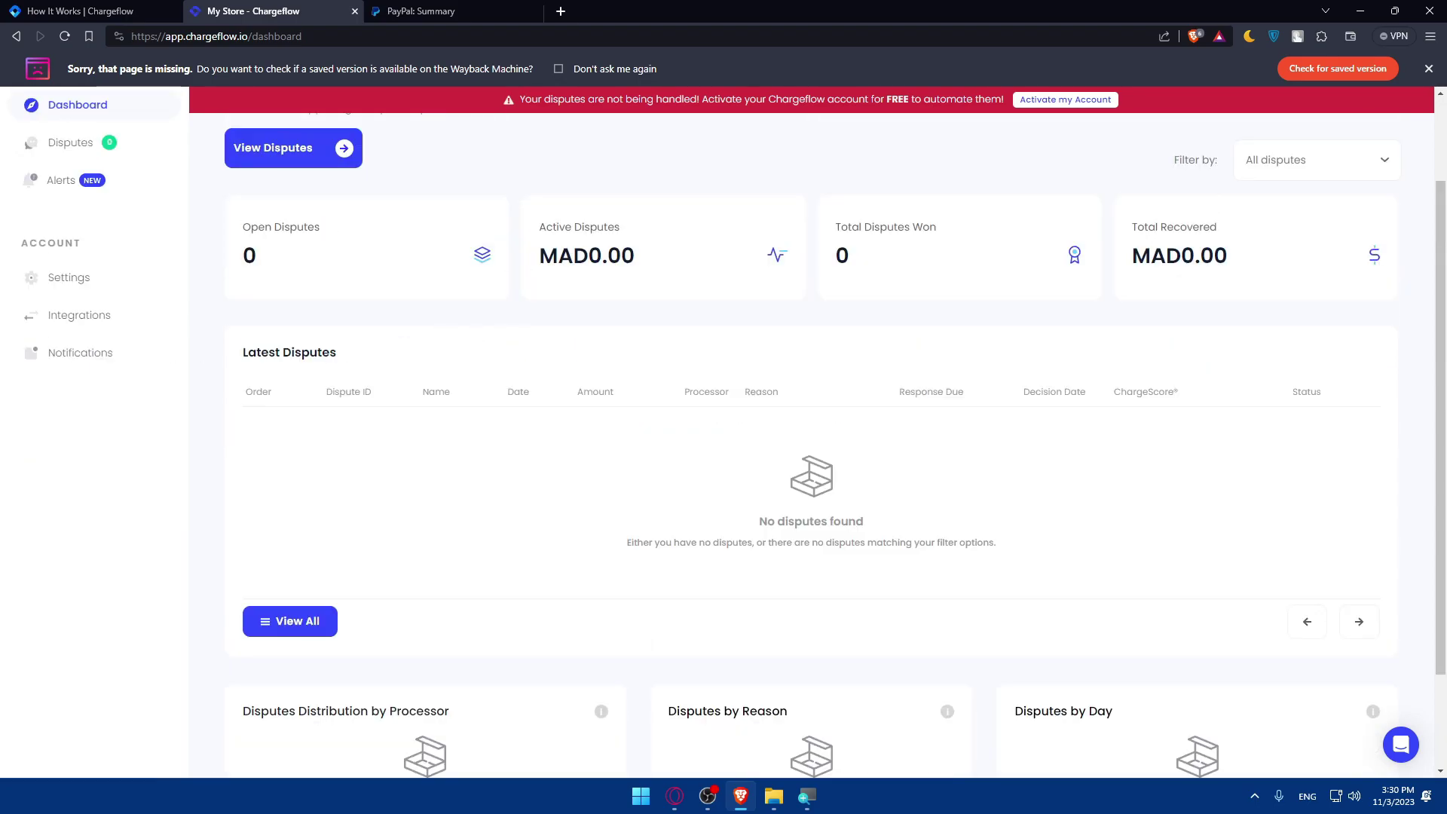